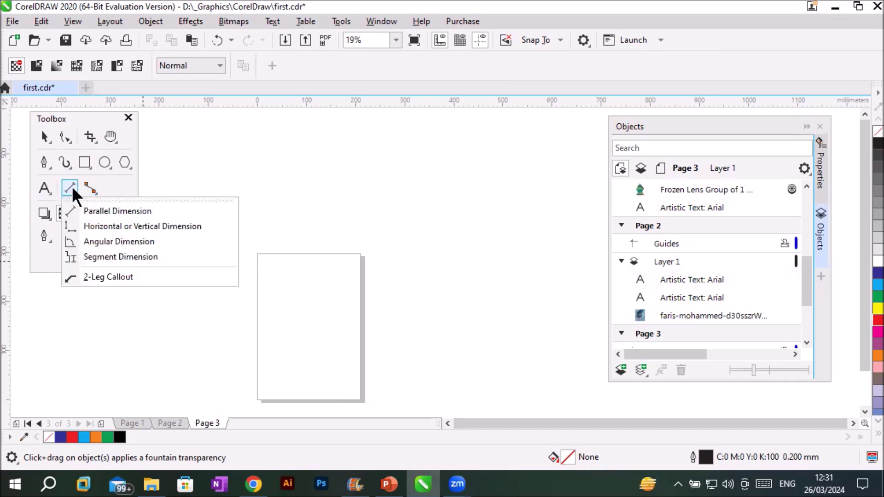
Add the heading "Parallel Dimension" above page 3 and draw a rectangle about 110 by 87 mm on the upper part of the page
{"action": "left_click", "coordinate": [44, 189]}
{"action": "left_click", "coordinate": [263, 206]}
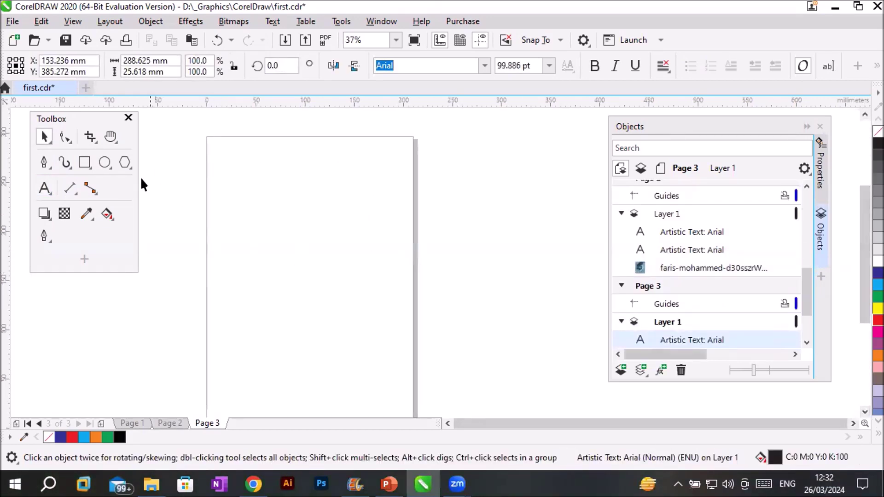
{"action": "left_click", "coordinate": [84, 162]}
{"action": "left_click_drag", "start_coordinate": [251, 170], "coordinate": [358, 256]}
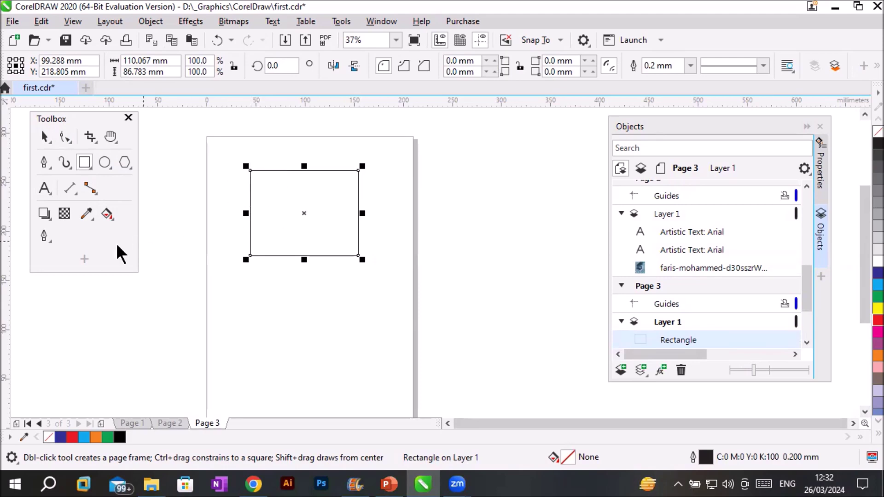
{"action": "left_click", "coordinate": [67, 186]}
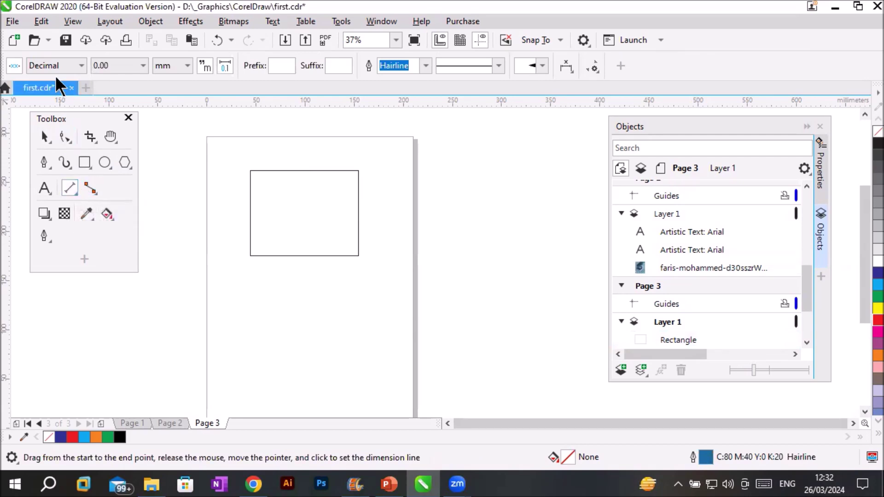
{"action": "left_click", "coordinate": [14, 66]}
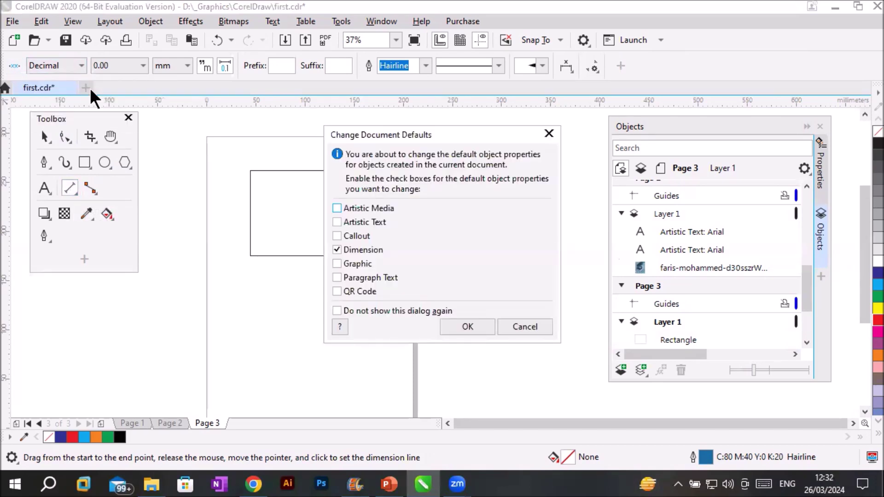
{"action": "left_click", "coordinate": [524, 324]}
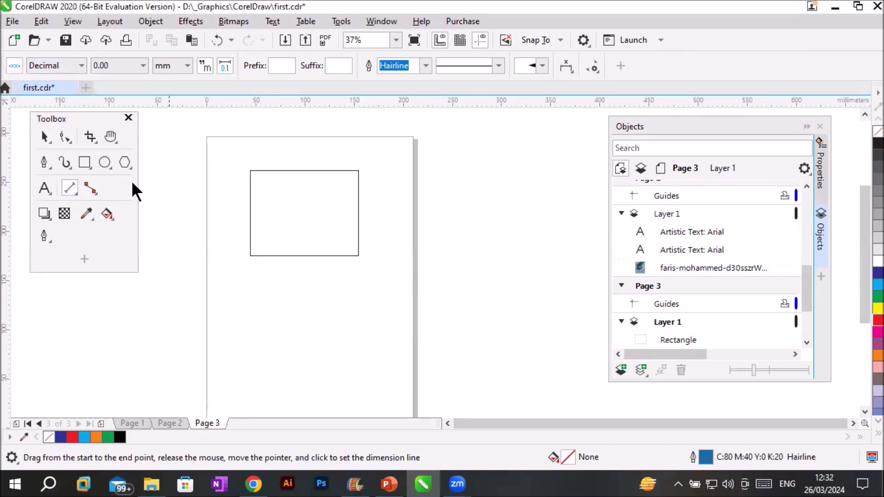
{"action": "left_click", "coordinate": [50, 136]}
{"action": "left_click", "coordinate": [285, 170]}
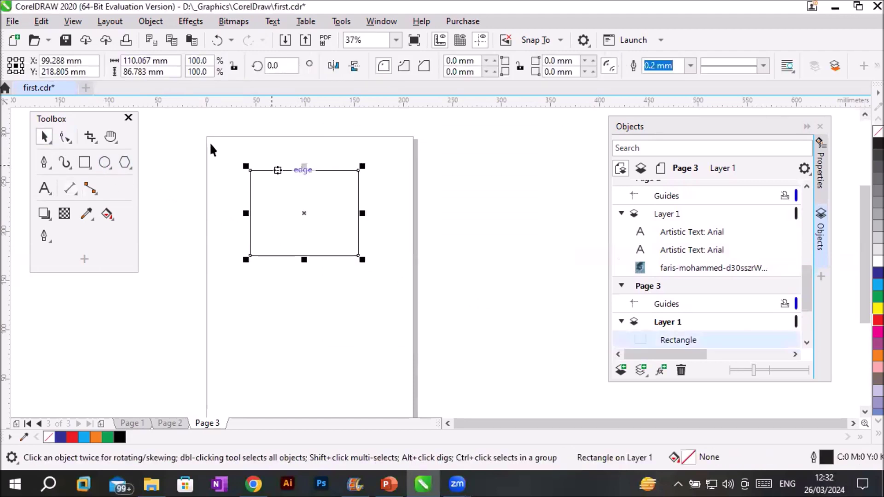
For the Parallel Dimension tool, turn off dynamic dimensioning in the document defaults, applied only to Dimension objects
{"action": "left_click", "coordinate": [69, 187]}
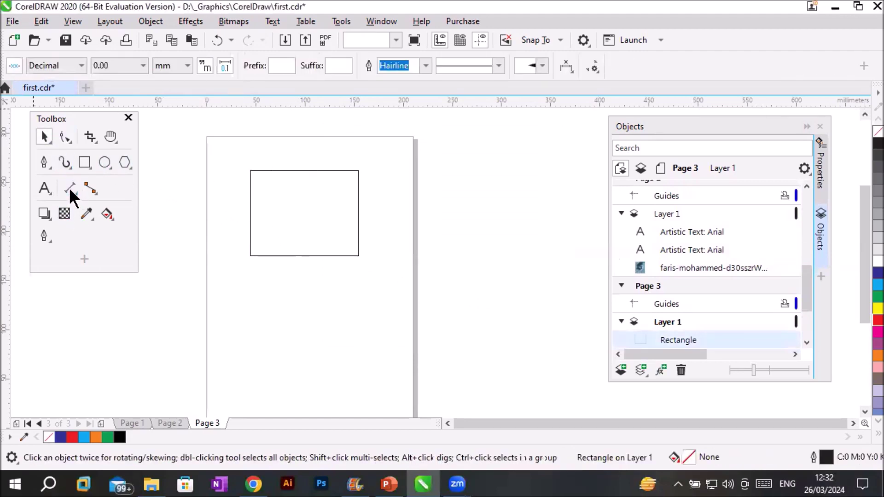
{"action": "left_click", "coordinate": [17, 64]}
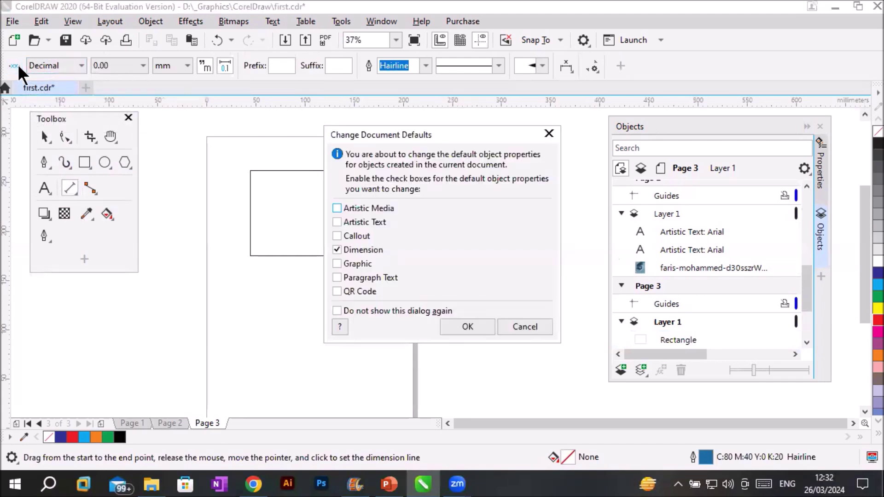
{"action": "left_click", "coordinate": [472, 326]}
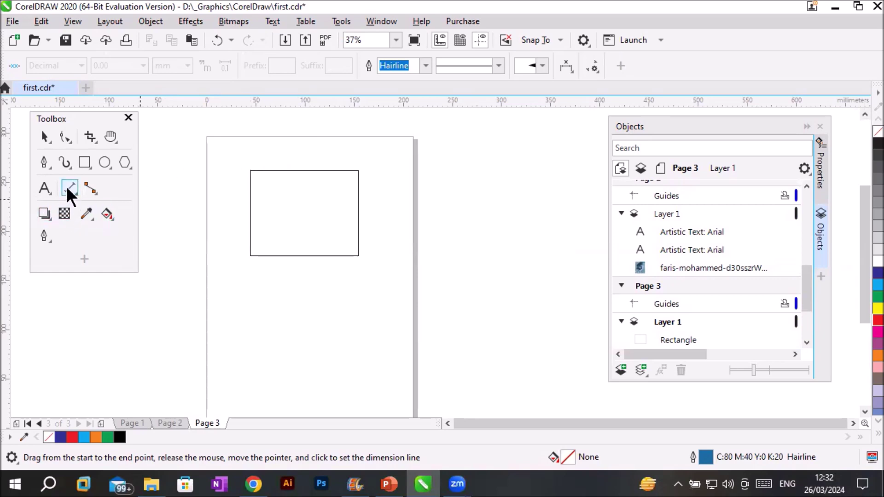
Add parallel dimensions to the rectangle's full top edge, placed above it, and full left edge, placed outside it
{"action": "left_click_drag", "start_coordinate": [250, 171], "coordinate": [358, 171]}
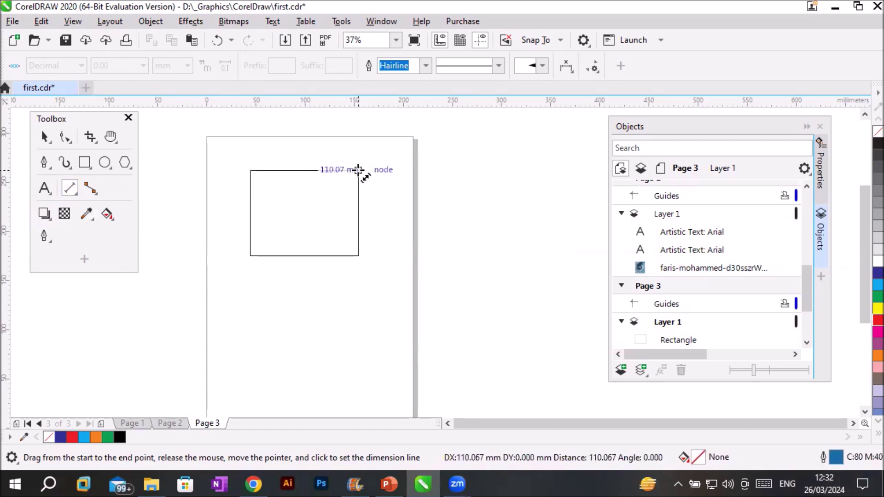
{"action": "left_click", "coordinate": [359, 152]}
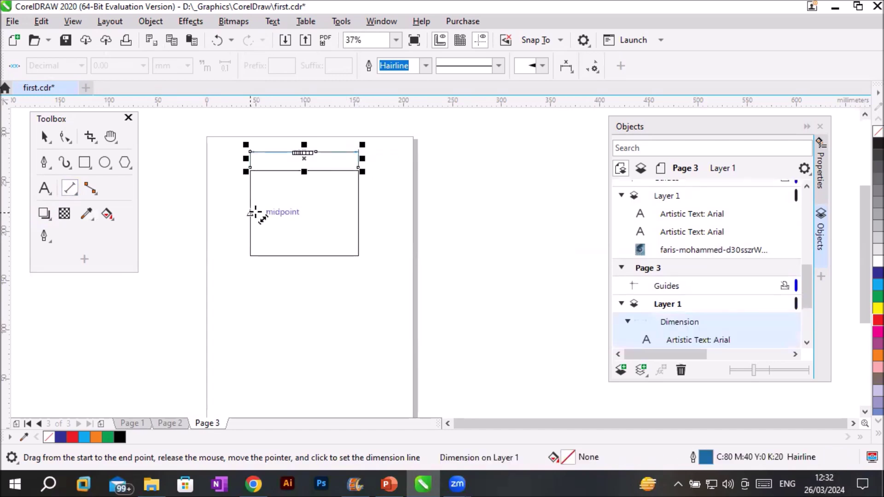
{"action": "left_click_drag", "start_coordinate": [251, 173], "coordinate": [250, 254]}
{"action": "left_click", "coordinate": [233, 253]}
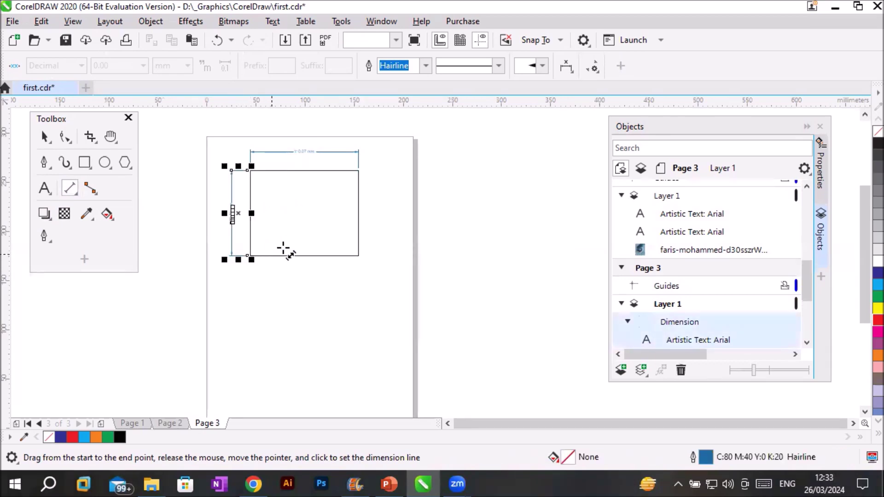
Check the two dimension labels up close and dimension the rectangle's full right edge, placing the dimension line outside it
{"action": "scroll", "coordinate": [307, 152], "scroll_direction": "up", "scroll_amount": 3}
{"action": "scroll", "coordinate": [280, 217], "scroll_direction": "up", "scroll_amount": 2}
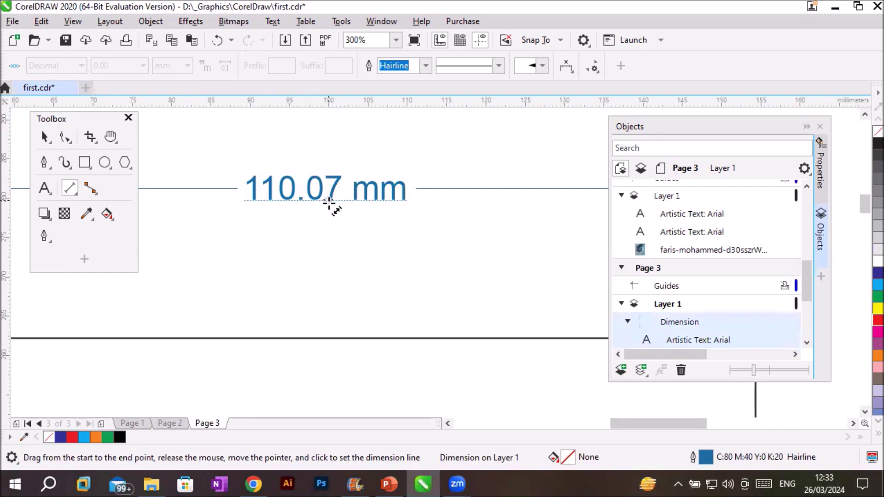
{"action": "scroll", "coordinate": [331, 203], "scroll_direction": "down", "scroll_amount": 4}
{"action": "scroll", "coordinate": [256, 271], "scroll_direction": "up", "scroll_amount": 2}
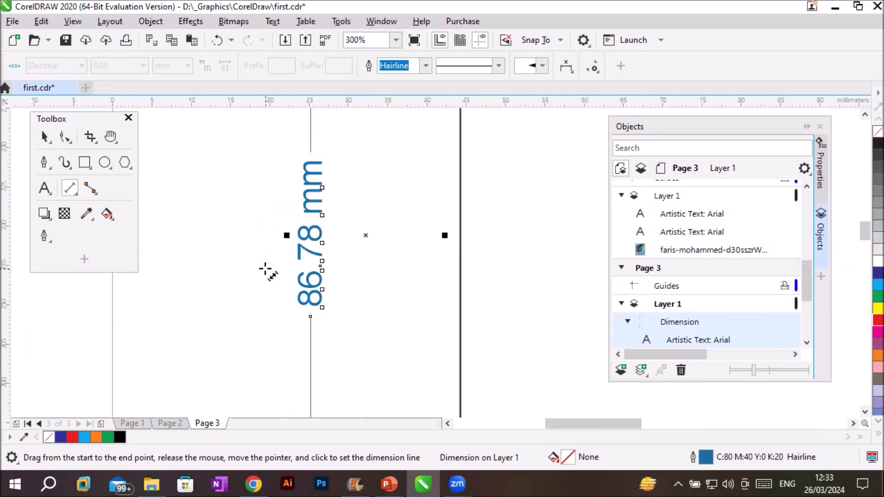
{"action": "scroll", "coordinate": [293, 239], "scroll_direction": "down", "scroll_amount": 2}
{"action": "scroll", "coordinate": [291, 239], "scroll_direction": "down", "scroll_amount": 1}
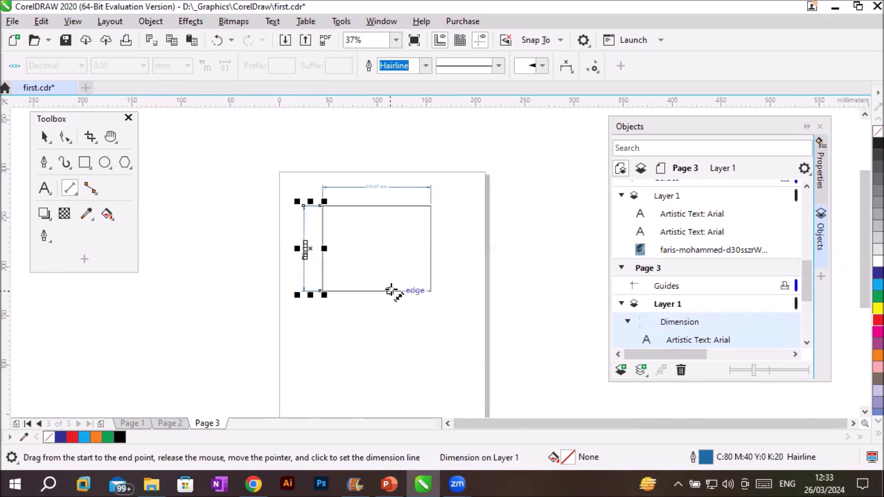
{"action": "left_click_drag", "start_coordinate": [429, 205], "coordinate": [431, 291]}
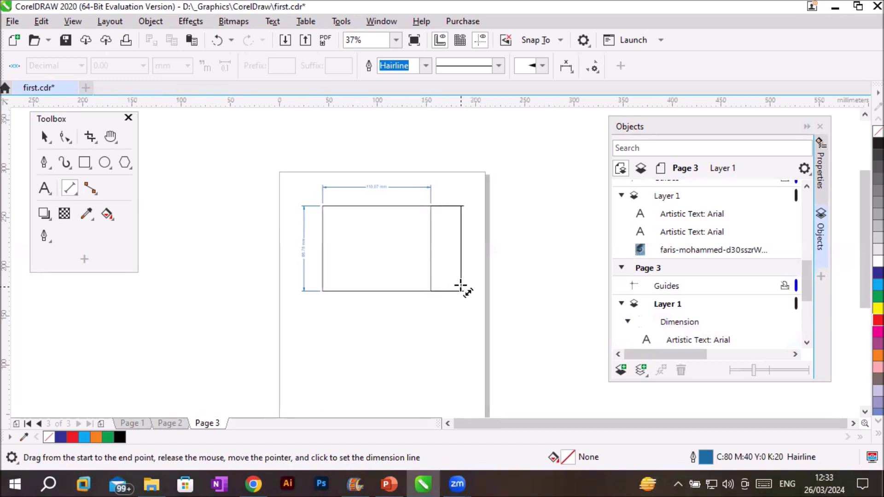
{"action": "left_click", "coordinate": [455, 286]}
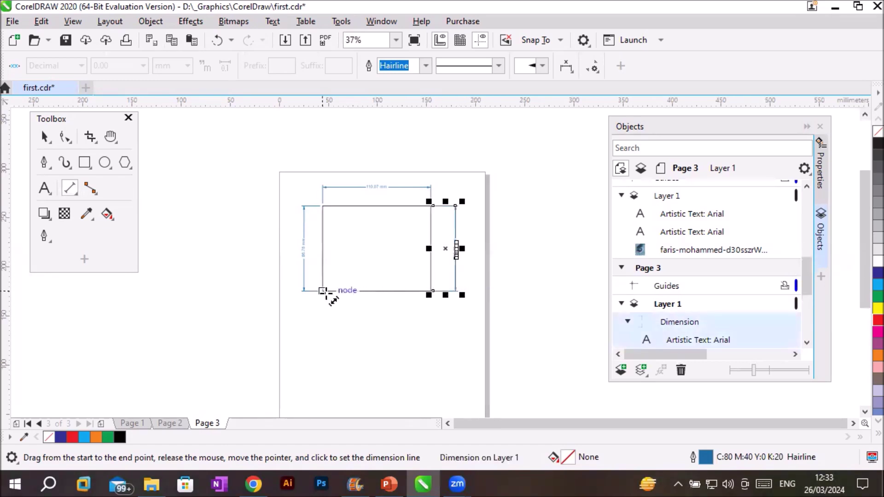
Dimension the left half of the rectangle's bottom edge, from the corner to the midpoint, with the line below the edge
{"action": "left_click", "coordinate": [323, 291]}
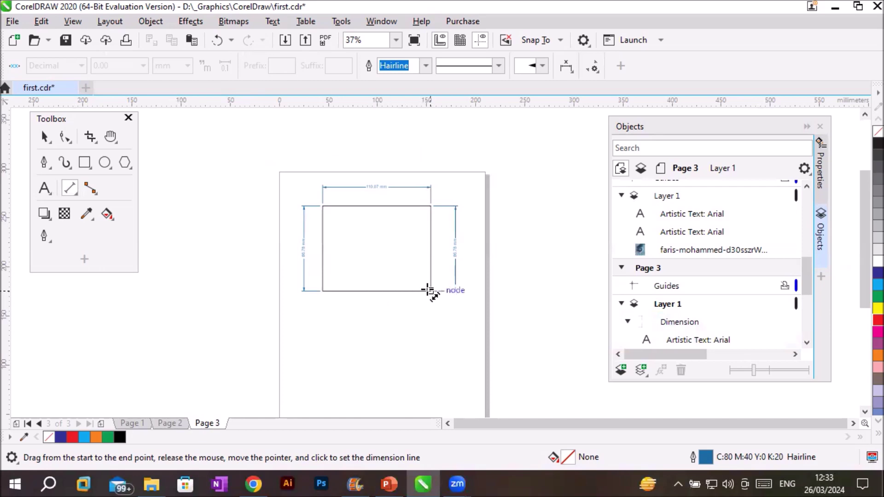
{"action": "left_click_drag", "start_coordinate": [428, 293], "coordinate": [325, 291]}
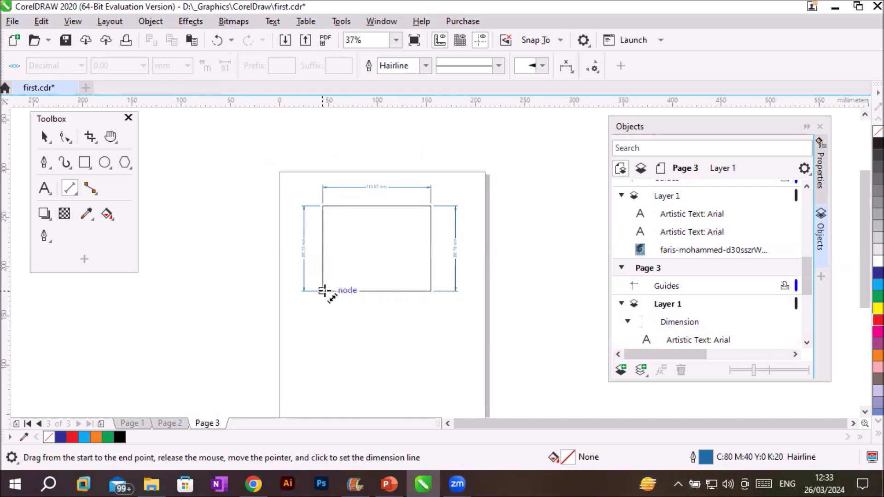
{"action": "left_click_drag", "start_coordinate": [323, 291], "coordinate": [375, 291]}
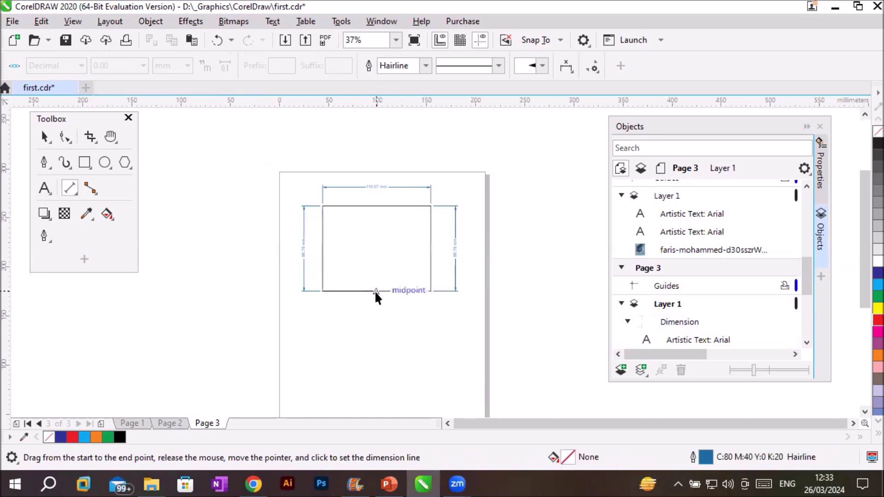
{"action": "left_click", "coordinate": [373, 309]}
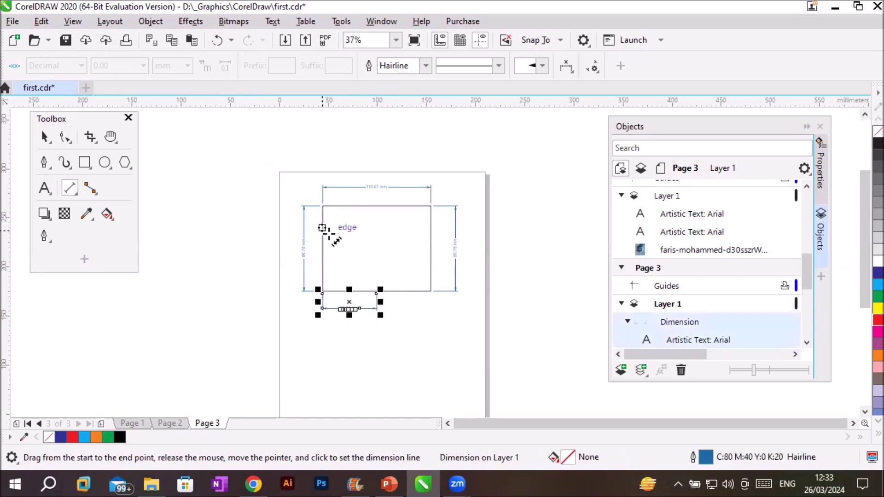
Dimension about 28 mm of the rectangle's left edge, measured down from the top corner, with the dimension line inside the rectangle
{"action": "scroll", "coordinate": [335, 220], "scroll_direction": "up", "scroll_amount": 4}
{"action": "left_click_drag", "start_coordinate": [287, 157], "coordinate": [286, 269]}
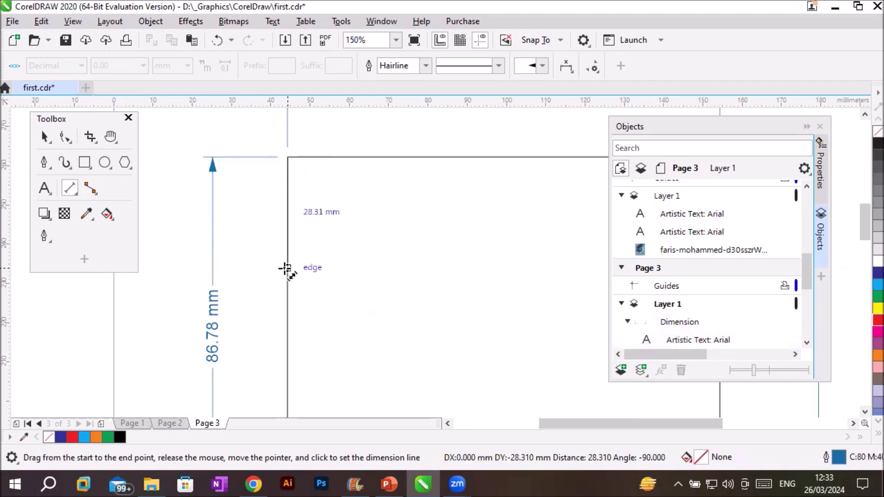
{"action": "left_click_drag", "start_coordinate": [286, 269], "coordinate": [286, 269]}
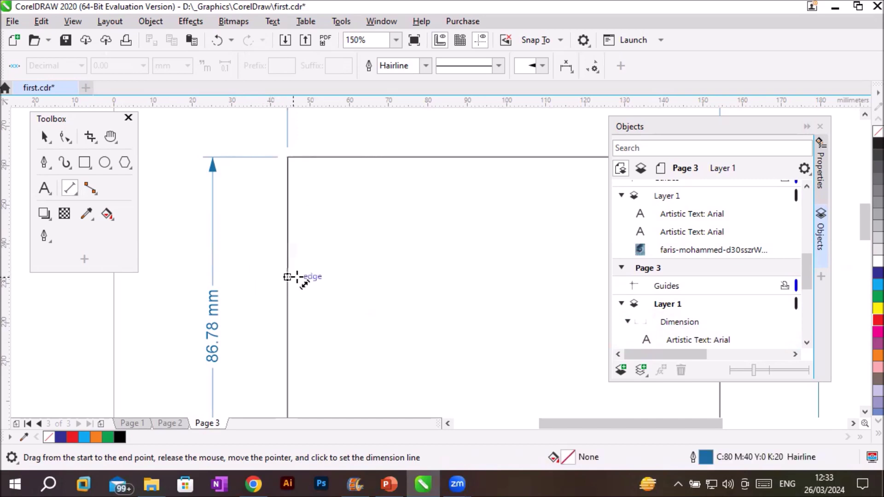
{"action": "left_click", "coordinate": [316, 279]}
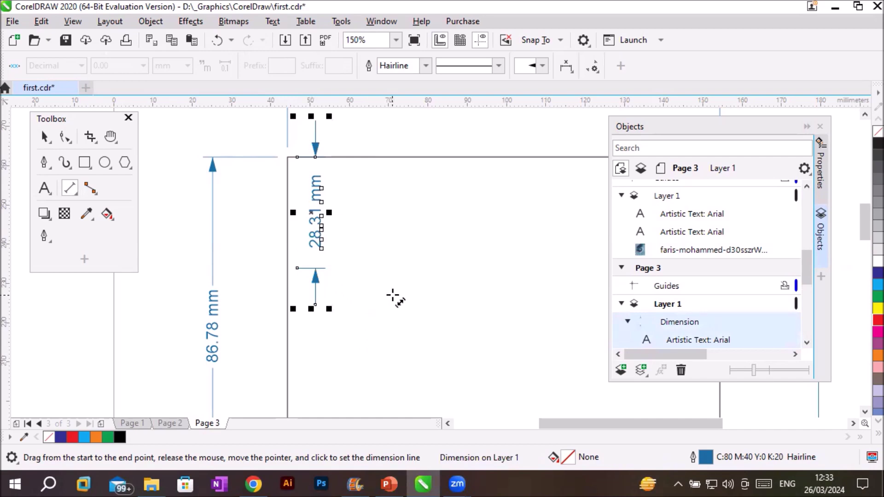
Draw an ellipse about 93 by 87 mm on the page below the rectangle
{"action": "scroll", "coordinate": [394, 297], "scroll_direction": "down", "scroll_amount": 2}
{"action": "scroll", "coordinate": [861, 410], "scroll_direction": "down", "scroll_amount": 5}
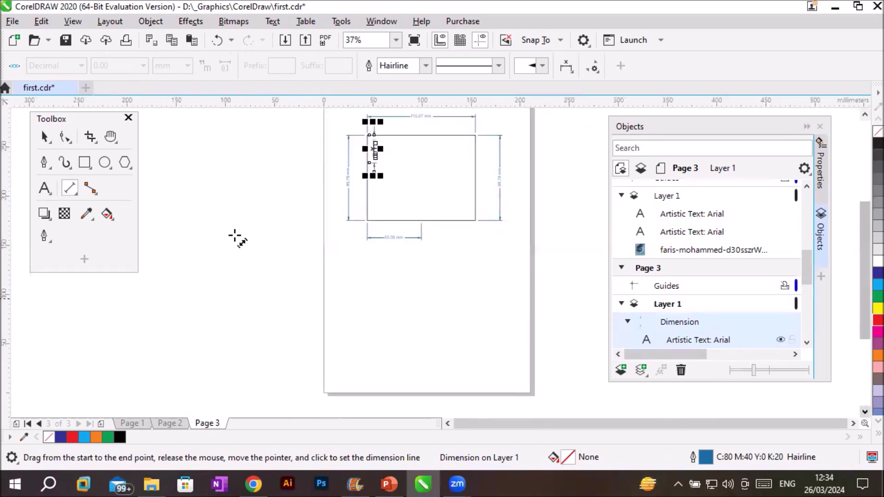
{"action": "left_click", "coordinate": [105, 164]}
{"action": "left_click_drag", "start_coordinate": [368, 275], "coordinate": [459, 361]}
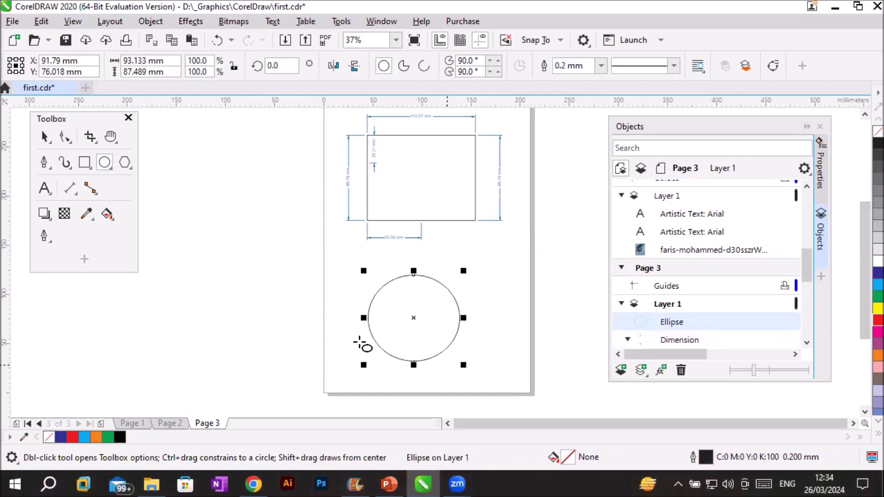
Add a parallel dimension across the ellipse's full width, placing the dimension line above the ellipse
{"action": "left_click", "coordinate": [68, 188]}
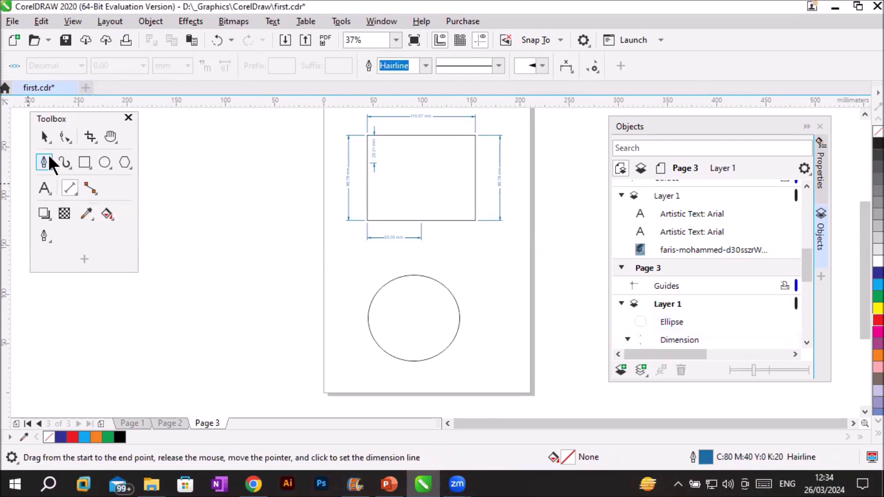
{"action": "left_click_drag", "start_coordinate": [366, 318], "coordinate": [461, 318]}
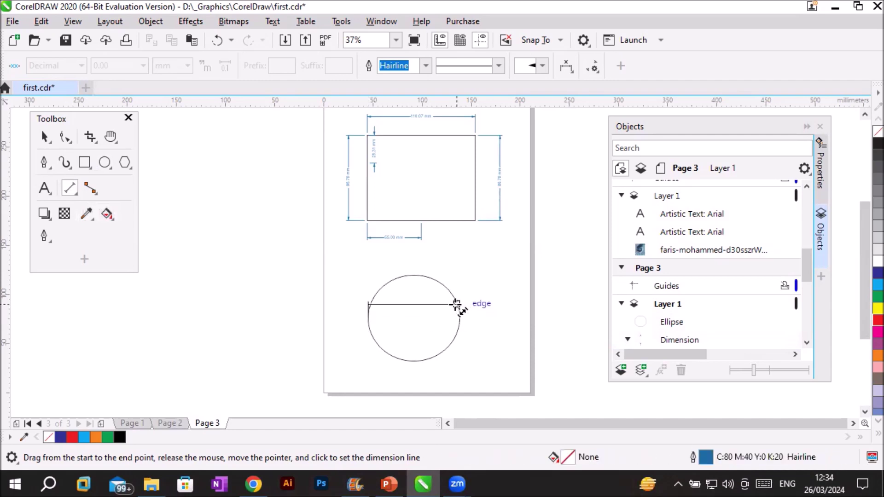
{"action": "left_click", "coordinate": [461, 259]}
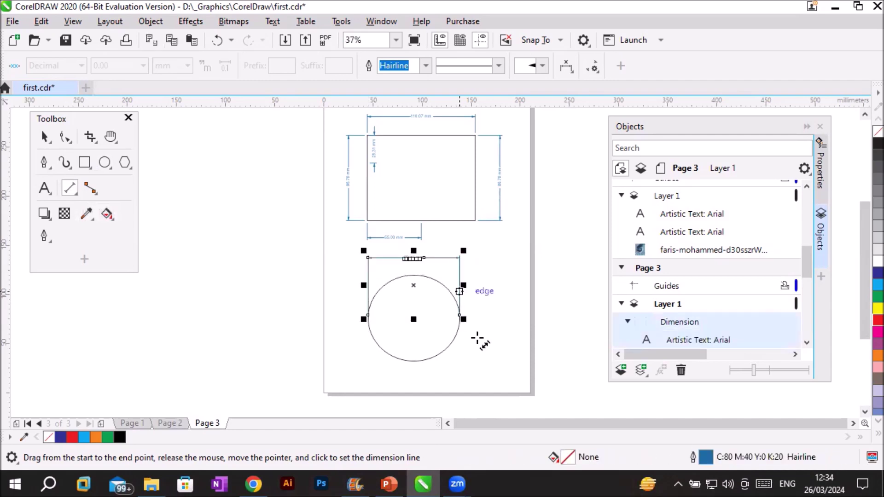
Dimension between the upper-right and lower-right points on the ellipse's outline, with the slightly slanted dimension line outside to its right
{"action": "scroll", "coordinate": [410, 249], "scroll_direction": "up", "scroll_amount": 3}
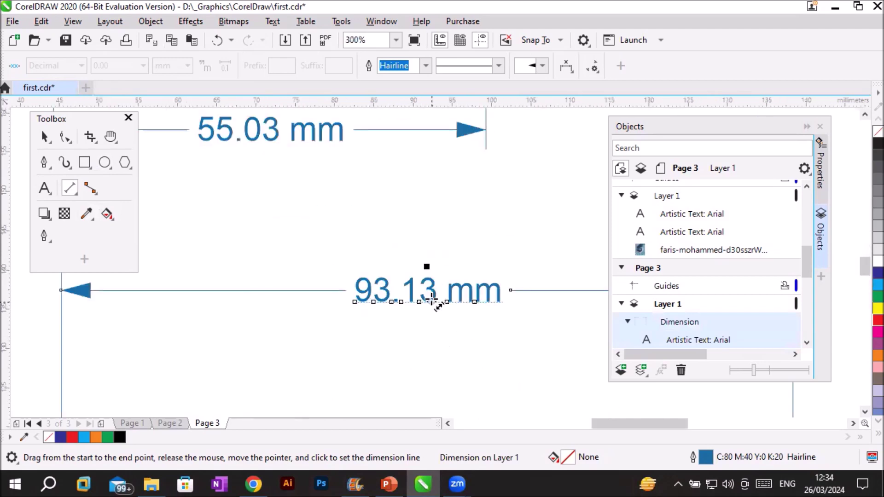
{"action": "scroll", "coordinate": [432, 300], "scroll_direction": "down", "scroll_amount": 4}
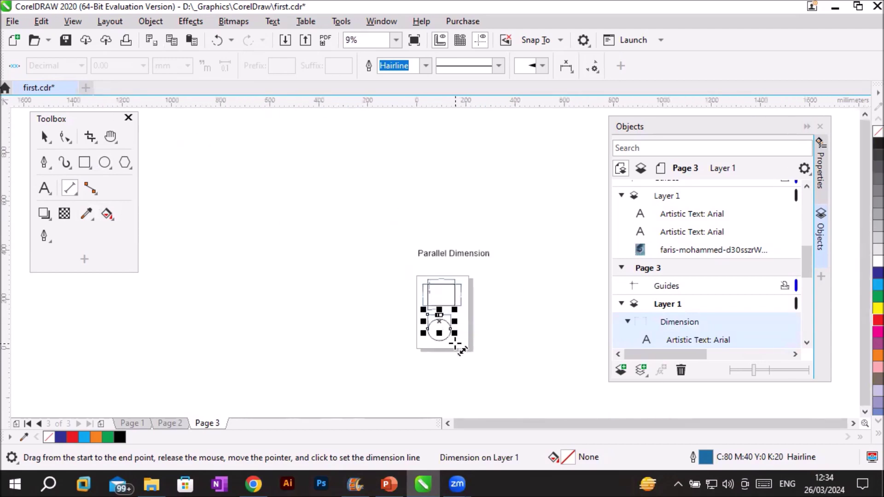
{"action": "scroll", "coordinate": [455, 344], "scroll_direction": "up", "scroll_amount": 1}
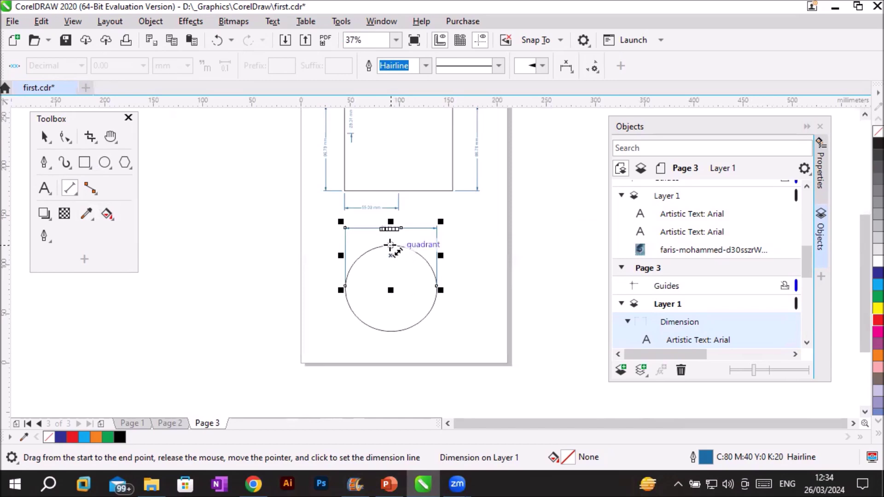
{"action": "left_click_drag", "start_coordinate": [416, 253], "coordinate": [419, 320]}
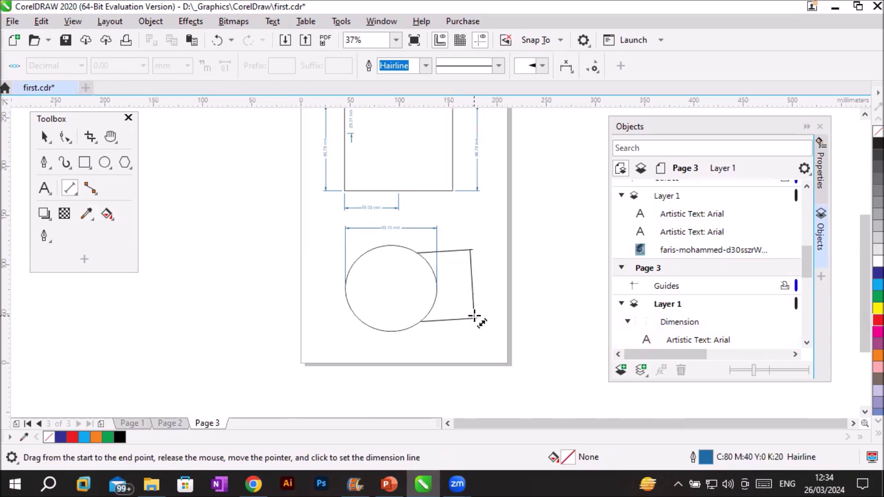
{"action": "left_click", "coordinate": [474, 317]}
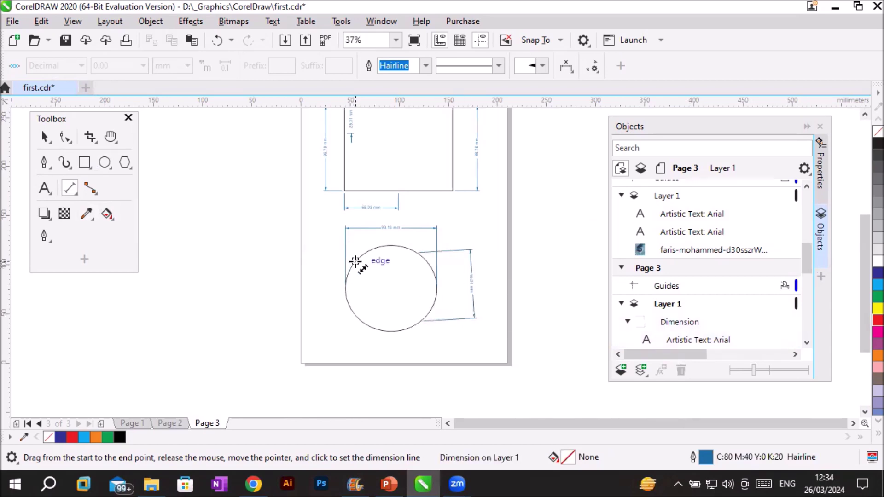
Try a slanted dimension between the ellipse's upper-left and lower-right outline, placing the dimension line beyond its lower-left side
{"action": "left_click_drag", "start_coordinate": [356, 265], "coordinate": [432, 303]}
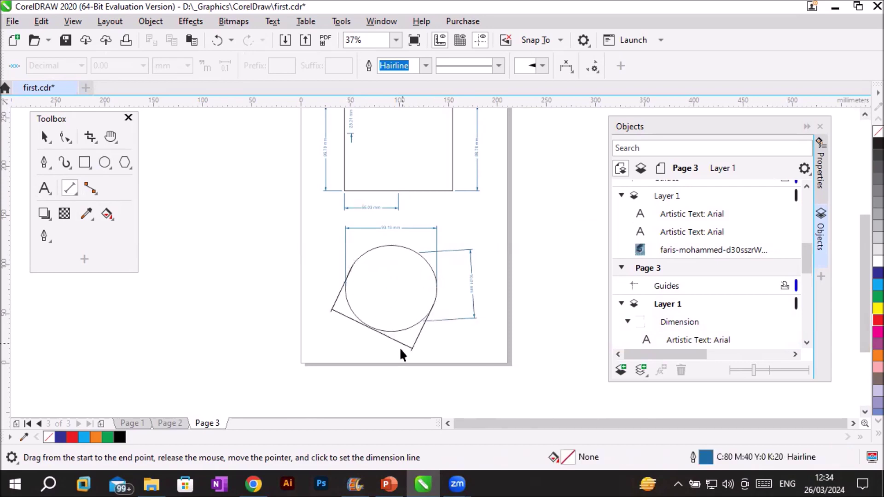
{"action": "left_click", "coordinate": [390, 360]}
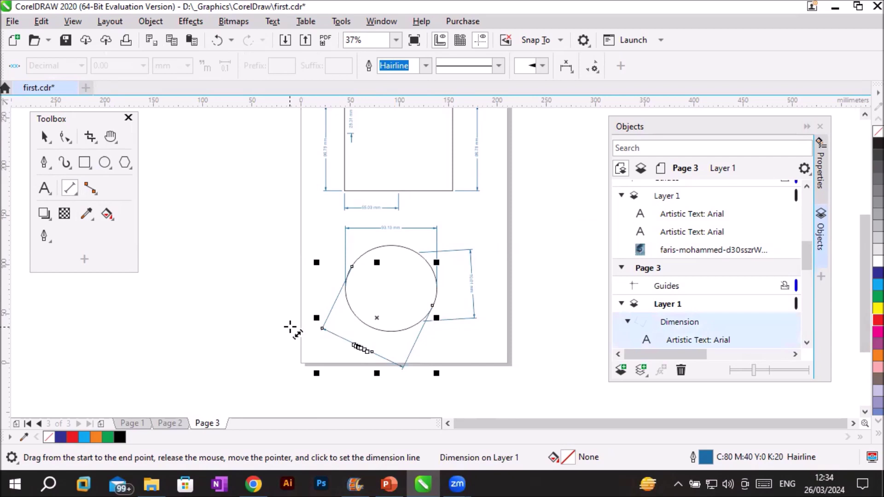
{"action": "key", "text": "Delete"}
Delete the ellipse with its dimensions and draw a wider ellipse about 162 by 67 mm in its place below the rectangle
{"action": "left_click", "coordinate": [44, 137]}
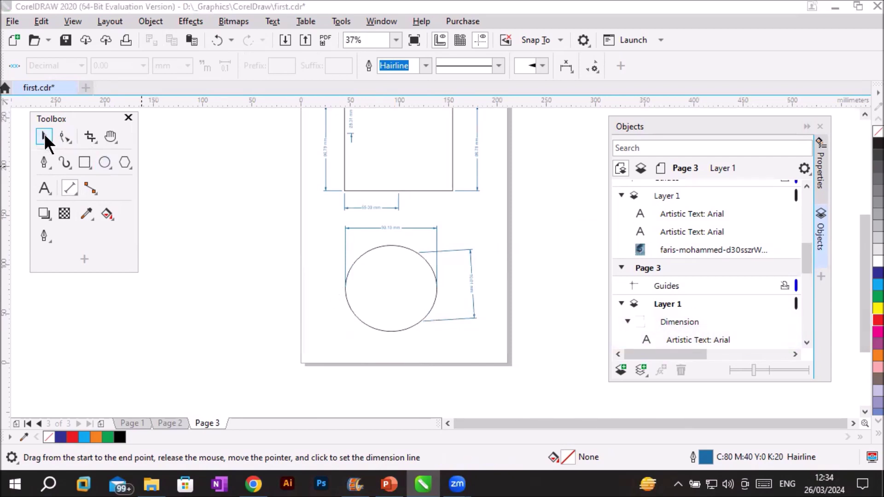
{"action": "left_click", "coordinate": [375, 249]}
{"action": "key", "text": "Delete"}
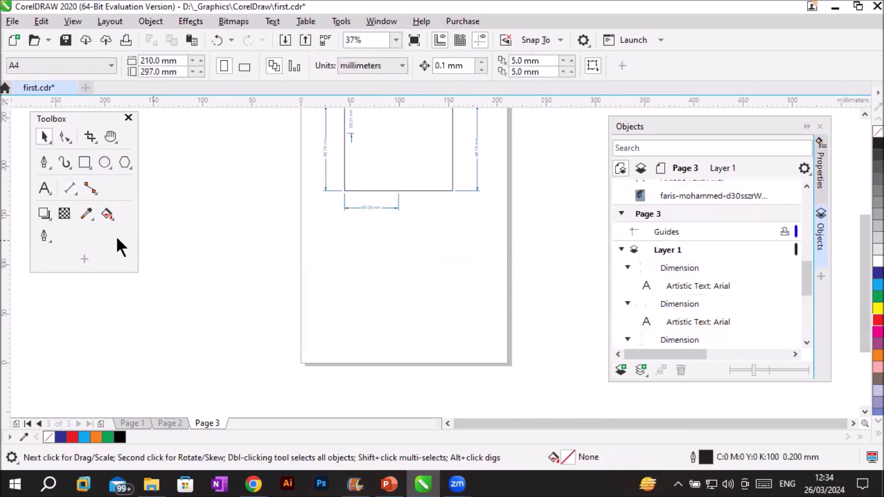
{"action": "left_click", "coordinate": [104, 162]}
{"action": "left_click_drag", "start_coordinate": [327, 250], "coordinate": [486, 316]}
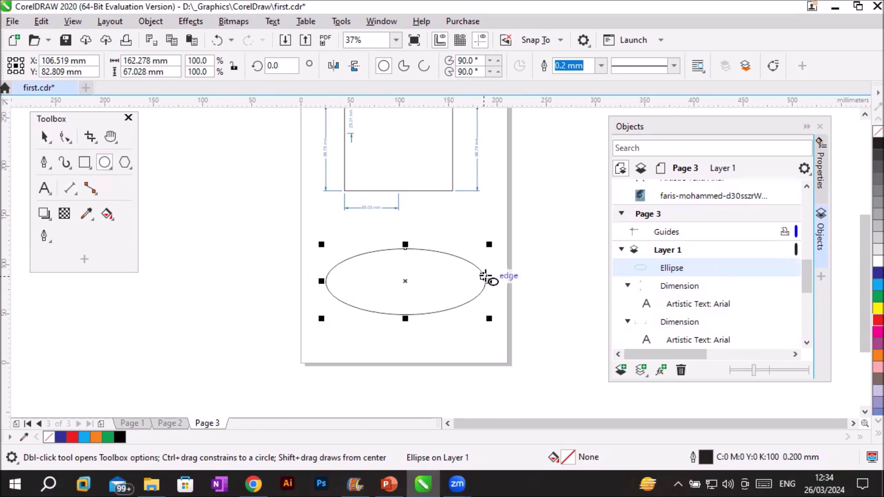
Dimension the ellipse's height between its top and bottom points, placing the dimension line outside to its right, past the page edge
{"action": "left_click", "coordinate": [69, 188]}
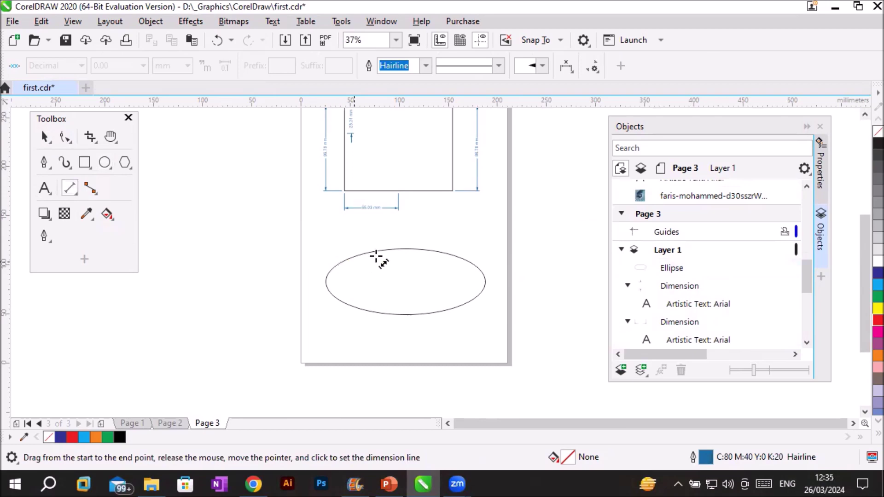
{"action": "left_click_drag", "start_coordinate": [403, 249], "coordinate": [407, 315]}
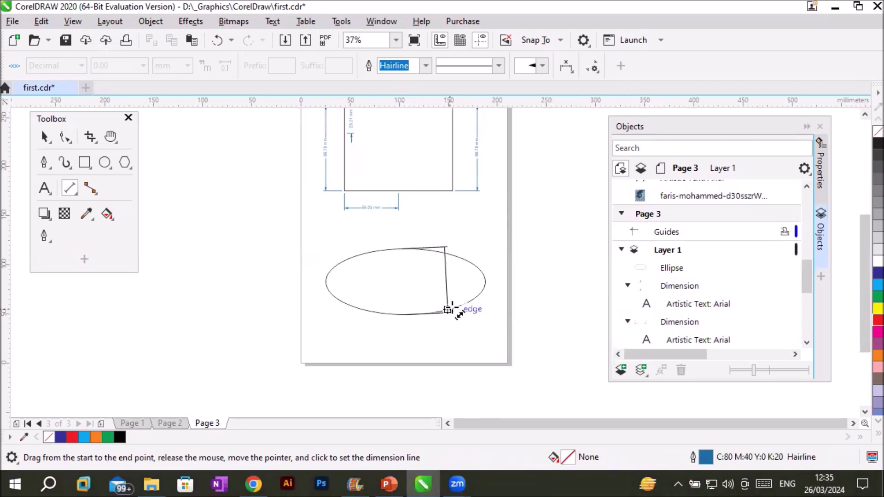
{"action": "left_click", "coordinate": [523, 262]}
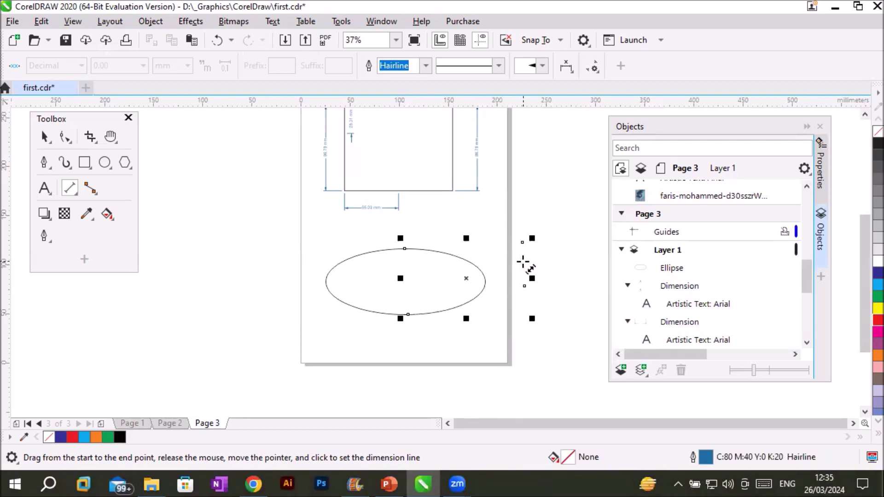
Dimension the ellipse's full width with the dimension line above it, and turn on dynamic dimensioning for that dimension
{"action": "left_click_drag", "start_coordinate": [325, 286], "coordinate": [485, 282]}
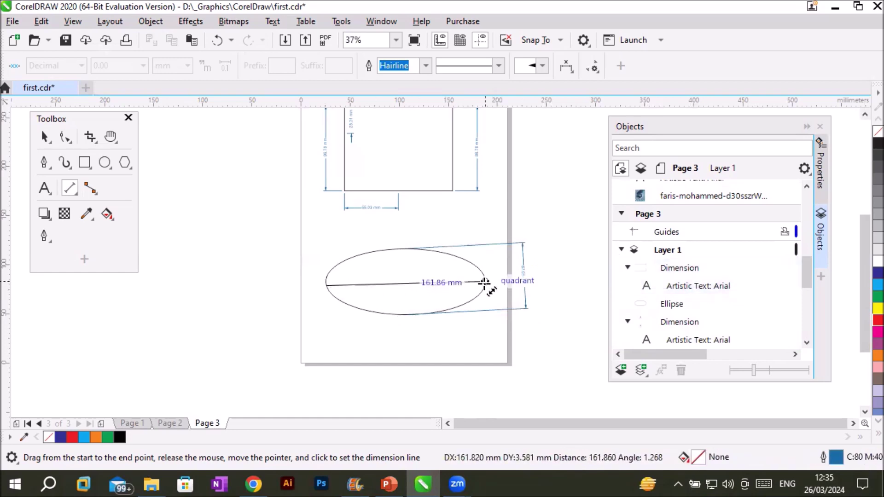
{"action": "left_click", "coordinate": [471, 223]}
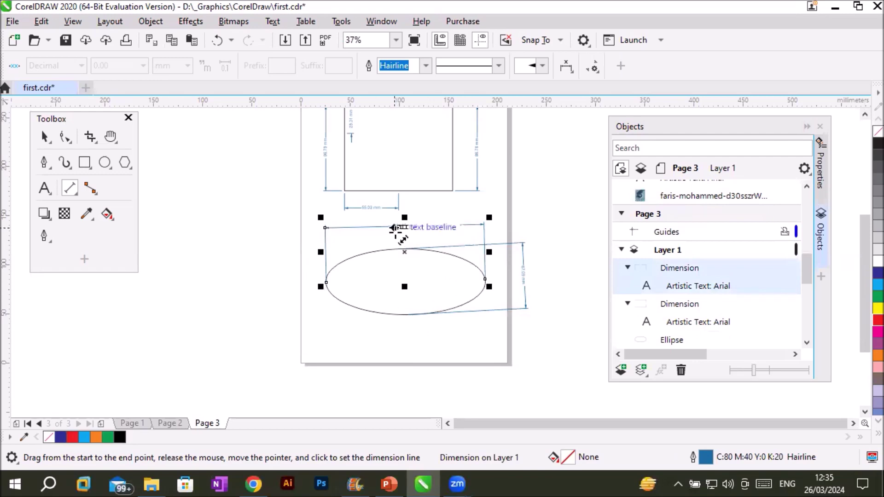
{"action": "scroll", "coordinate": [405, 224], "scroll_direction": "up", "scroll_amount": 5}
{"action": "scroll", "coordinate": [410, 223], "scroll_direction": "down", "scroll_amount": 5}
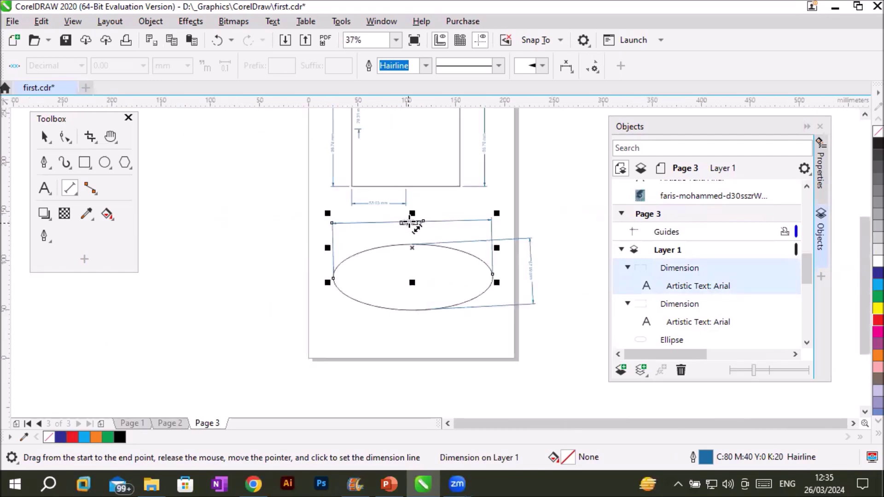
{"action": "left_click", "coordinate": [13, 66]}
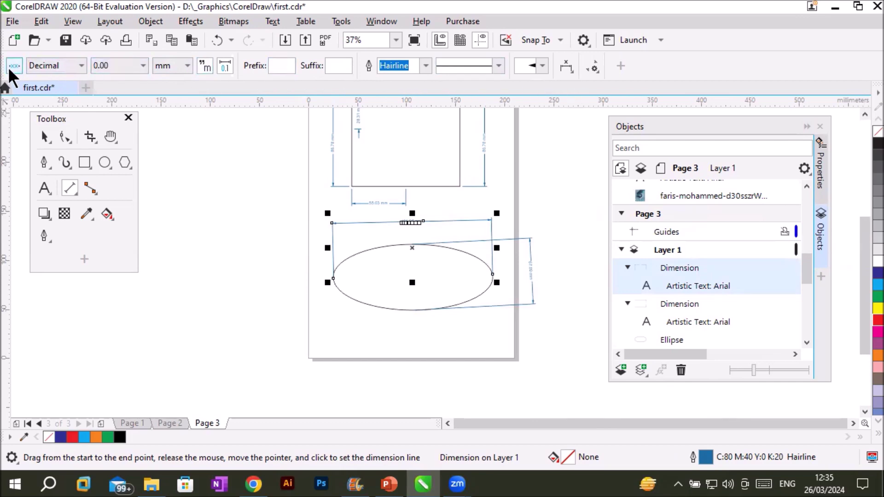
Draw a five-sided polygon about 122 by 121 mm beside the page, to its left
{"action": "left_click", "coordinate": [125, 164]}
{"action": "left_click_drag", "start_coordinate": [201, 206], "coordinate": [298, 294]}
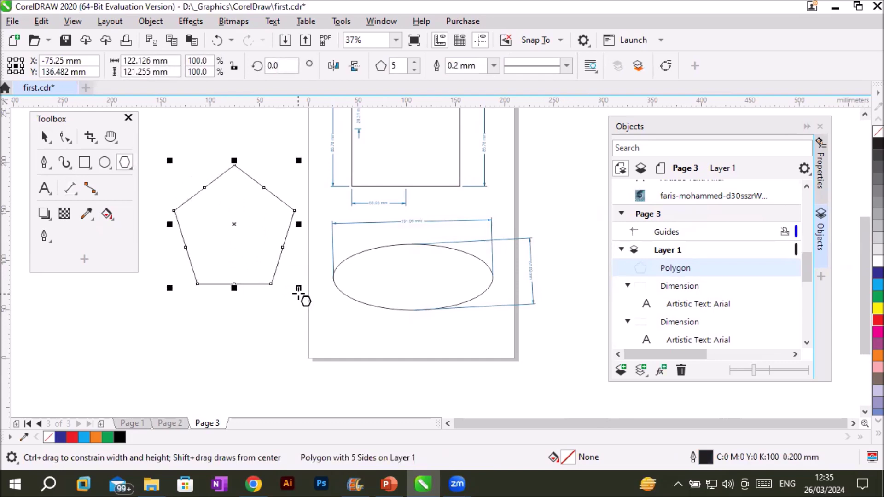
Turn on dynamic dimensioning for the Parallel Dimension tool and accept it as the document default for Dimension objects
{"action": "left_click", "coordinate": [70, 191]}
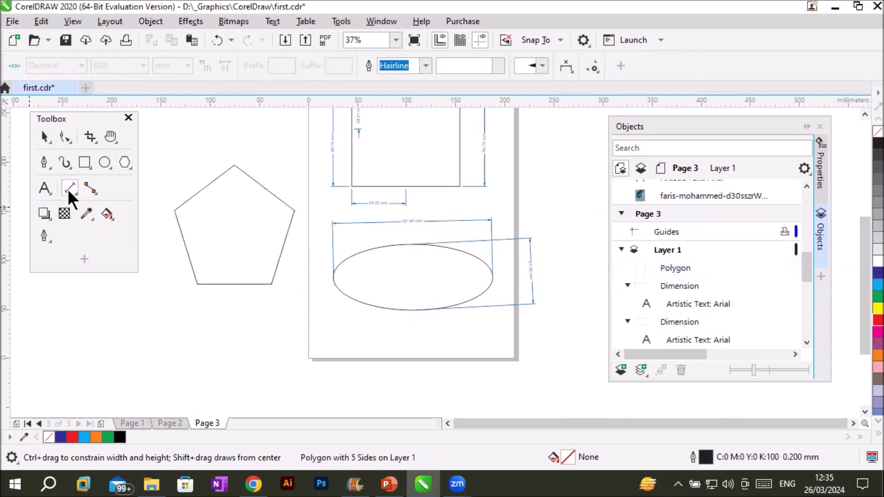
{"action": "left_click", "coordinate": [13, 67]}
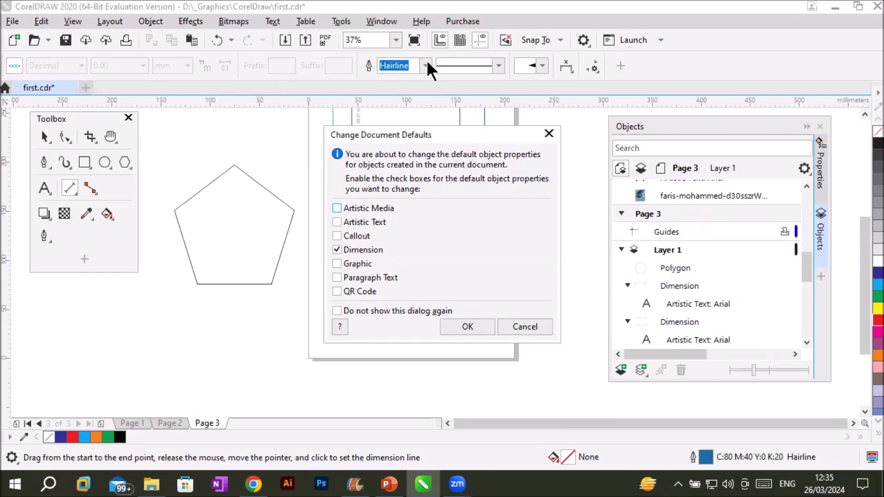
{"action": "left_click", "coordinate": [476, 325]}
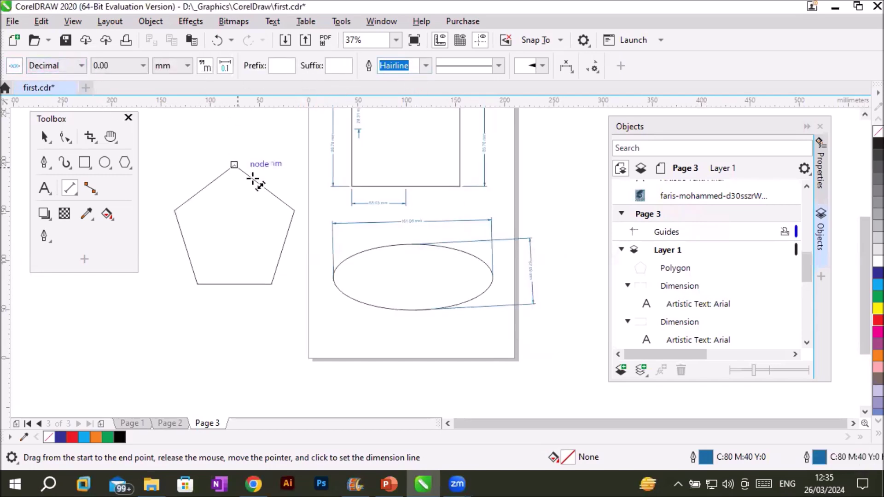
Dimension the full length of the pentagon's upper-right and lower-left sides, placing both dimension lines outside the shape
{"action": "left_click_drag", "start_coordinate": [232, 163], "coordinate": [295, 209]}
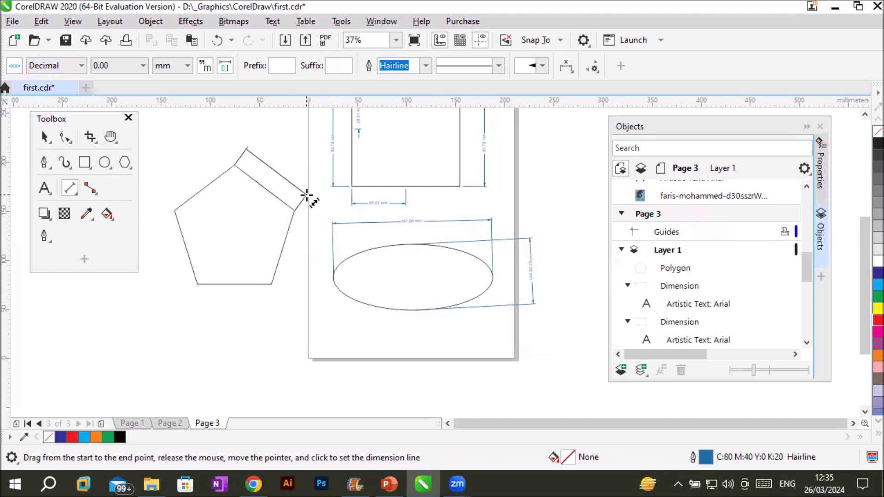
{"action": "left_click", "coordinate": [305, 197]}
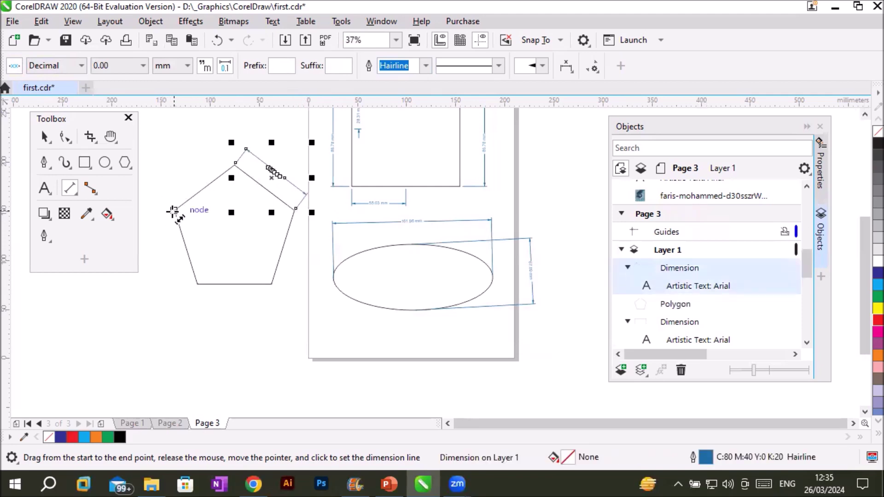
{"action": "left_click_drag", "start_coordinate": [174, 211], "coordinate": [196, 285]}
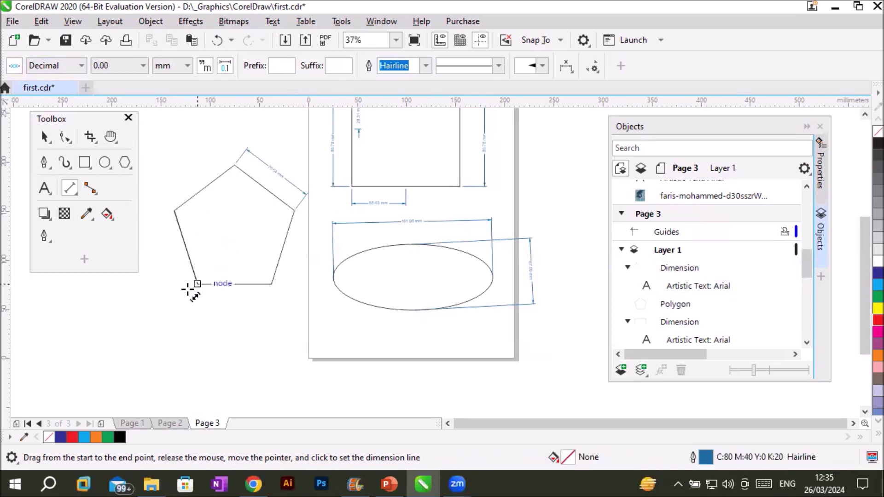
{"action": "left_click", "coordinate": [173, 294]}
{"action": "scroll", "coordinate": [280, 153], "scroll_direction": "up", "scroll_amount": 5}
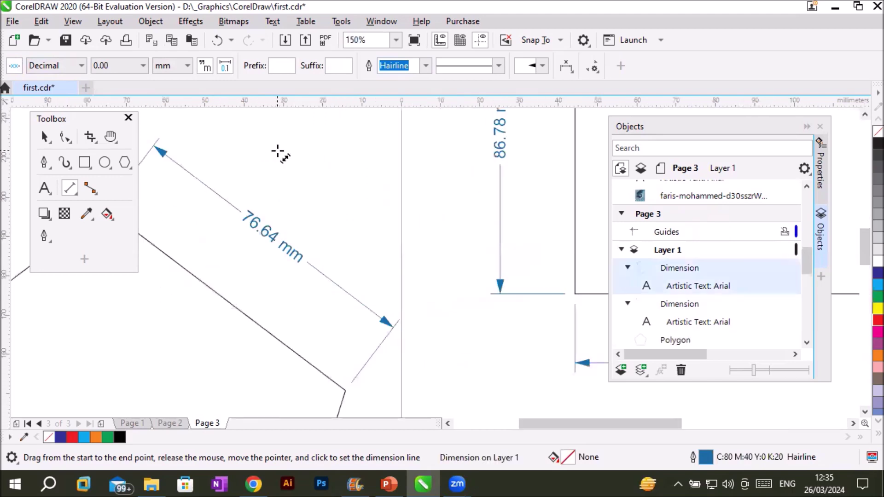
{"action": "scroll", "coordinate": [278, 153], "scroll_direction": "down", "scroll_amount": 5}
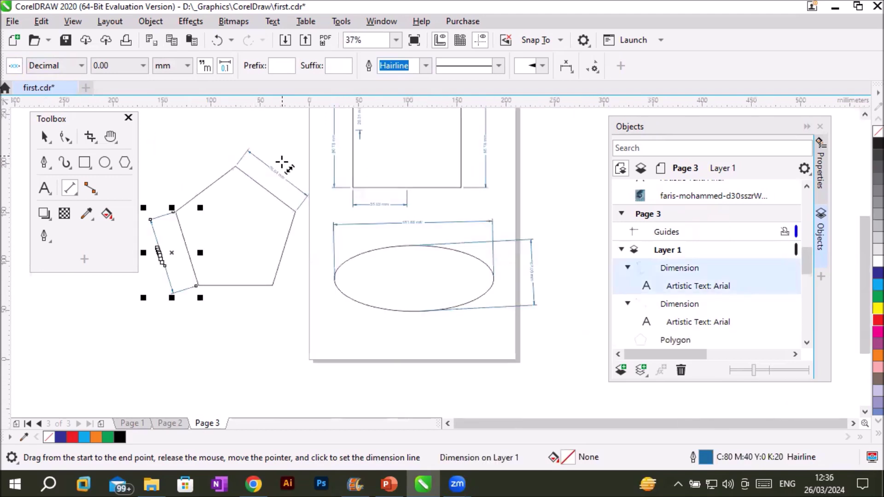
Dimension the lower half of the pentagon's lower-right side outside the shape, and a middle section of its upper-left side inside
{"action": "left_click_drag", "start_coordinate": [273, 285], "coordinate": [285, 250]}
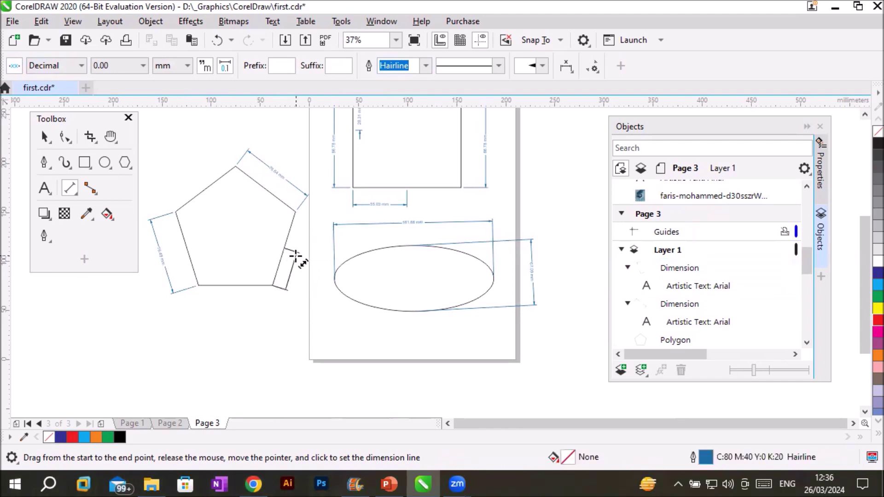
{"action": "left_click", "coordinate": [295, 256]}
{"action": "left_click_drag", "start_coordinate": [216, 183], "coordinate": [193, 197]}
{"action": "left_click", "coordinate": [209, 214]}
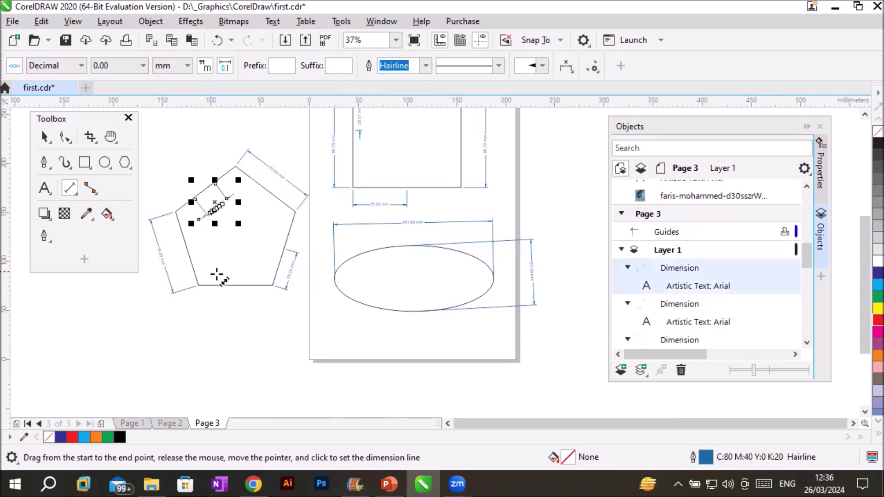
Dimension about 33 mm of the middle of the pentagon's bottom side, placing the dimension line below the shape
{"action": "left_click_drag", "start_coordinate": [217, 286], "coordinate": [250, 286]}
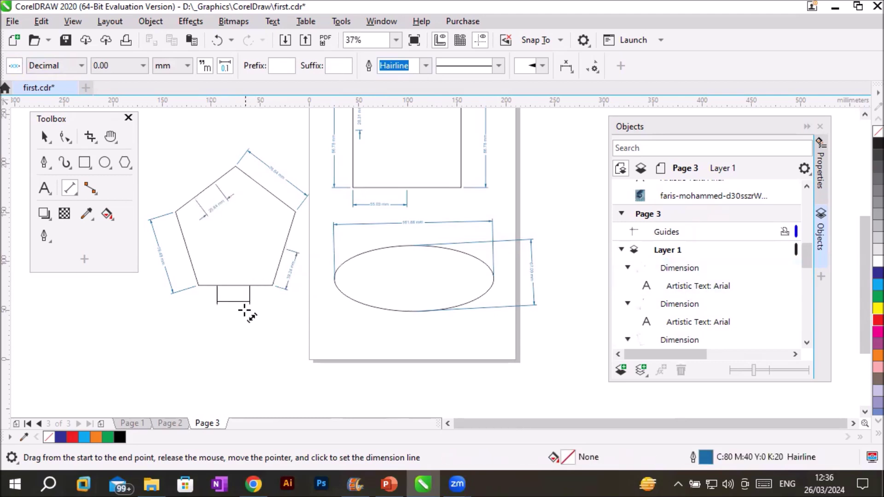
{"action": "left_click", "coordinate": [243, 318]}
{"action": "scroll", "coordinate": [230, 332], "scroll_direction": "up", "scroll_amount": 4}
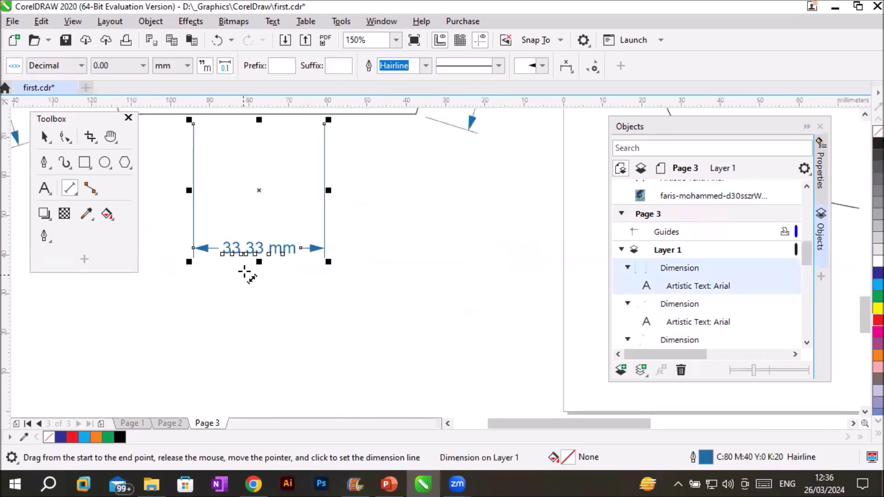
{"action": "scroll", "coordinate": [252, 248], "scroll_direction": "down", "scroll_amount": 6}
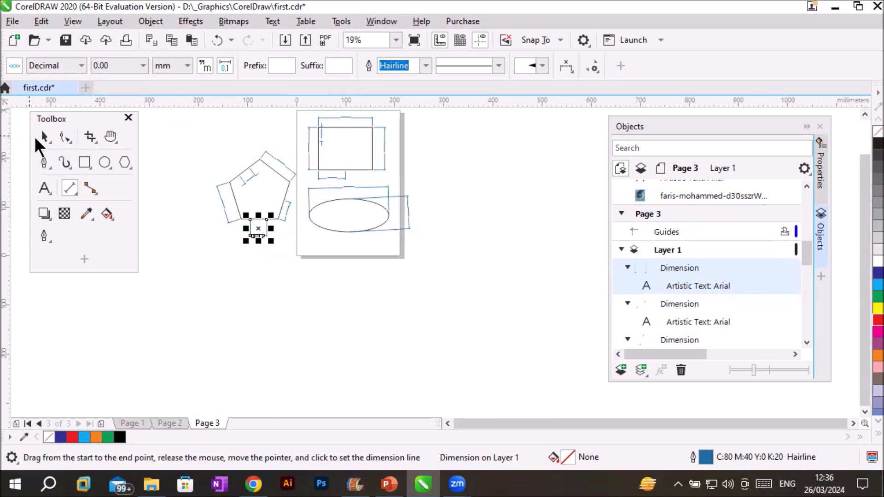
Delete the rectangle, ellipse, pentagon and all their dimensions from page 3
{"action": "left_click", "coordinate": [40, 139]}
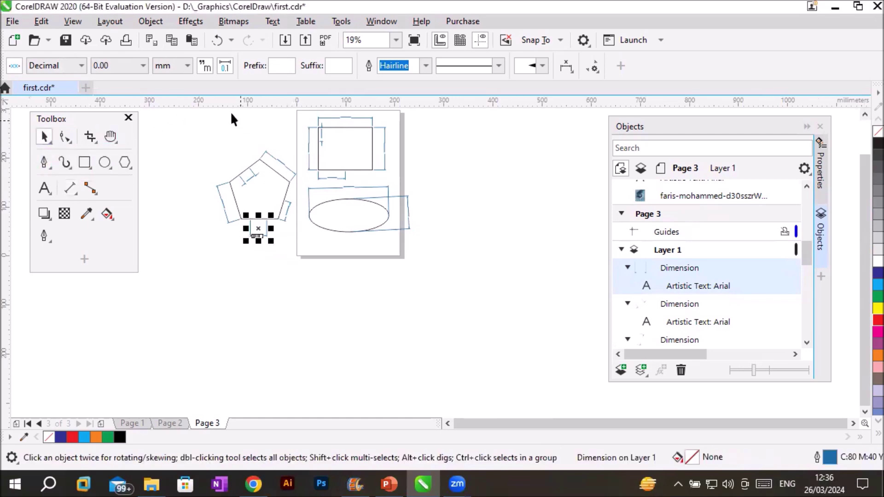
{"action": "left_click_drag", "start_coordinate": [193, 123], "coordinate": [438, 233]}
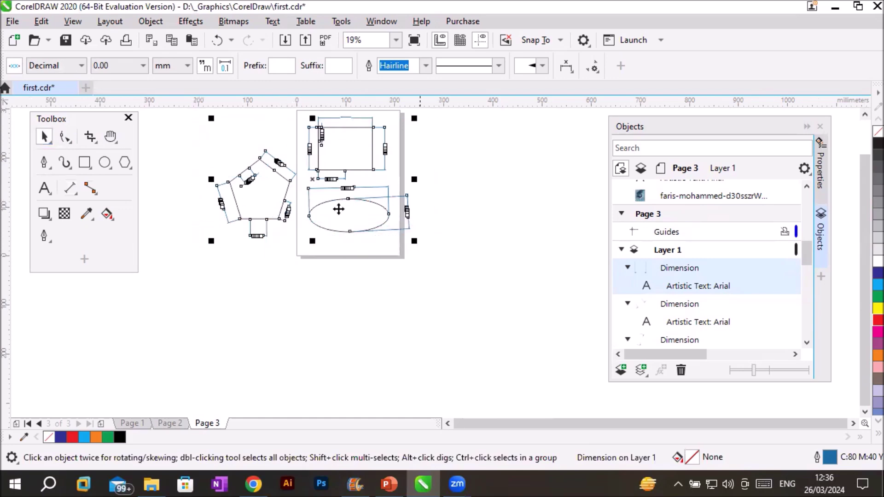
{"action": "left_click_drag", "start_coordinate": [193, 110], "coordinate": [424, 259]}
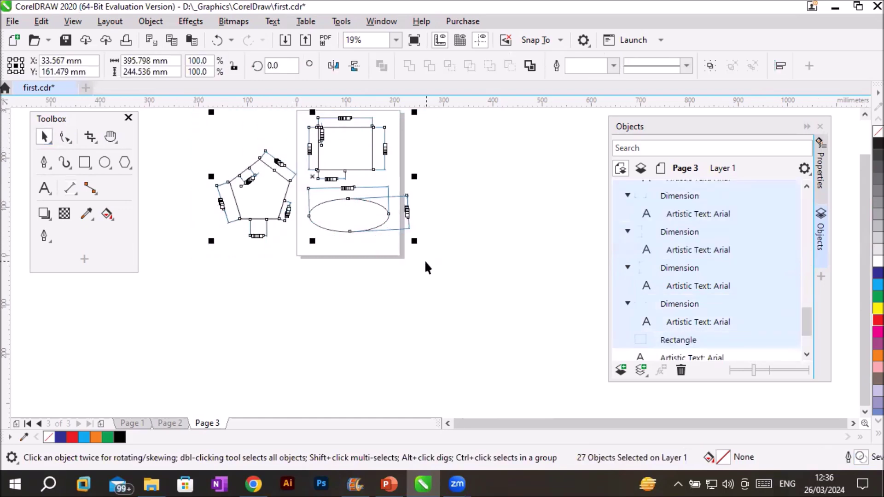
{"action": "key", "text": "Delete"}
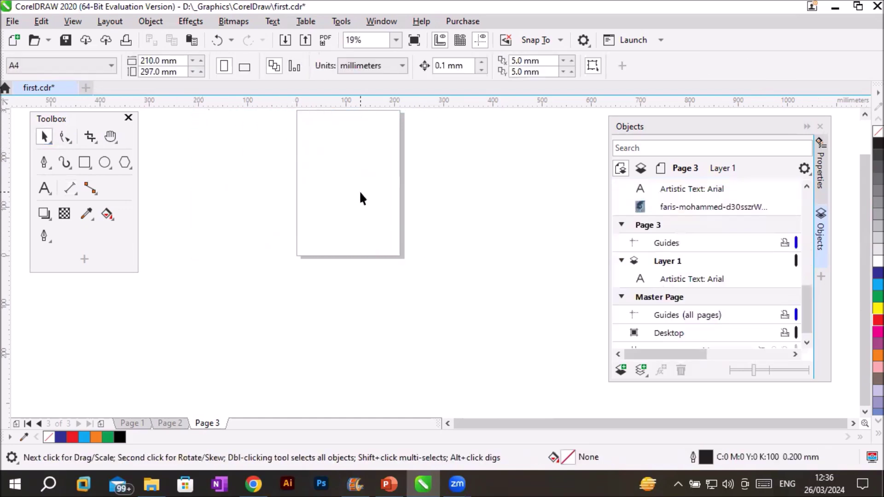
Draw a right triangle about 135 mm wide and 137 mm high on page 3 from the common basic shapes
{"action": "left_click", "coordinate": [865, 114]}
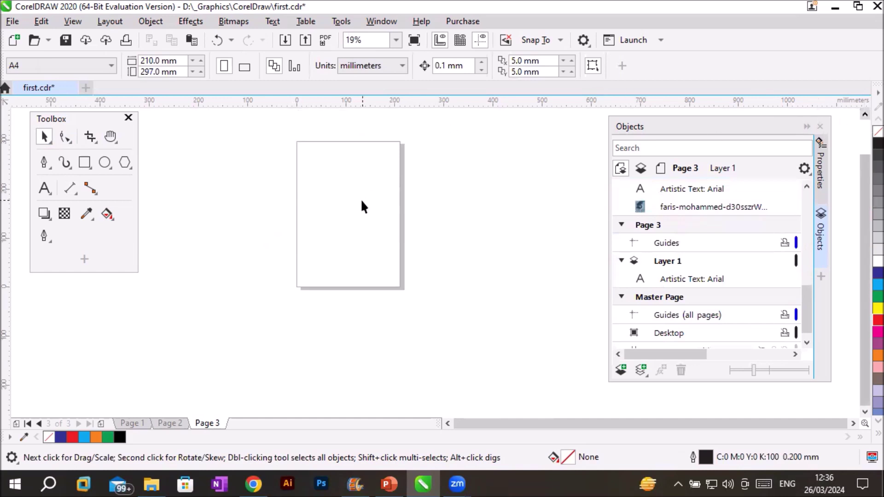
{"action": "scroll", "coordinate": [348, 181], "scroll_direction": "up", "scroll_amount": 2}
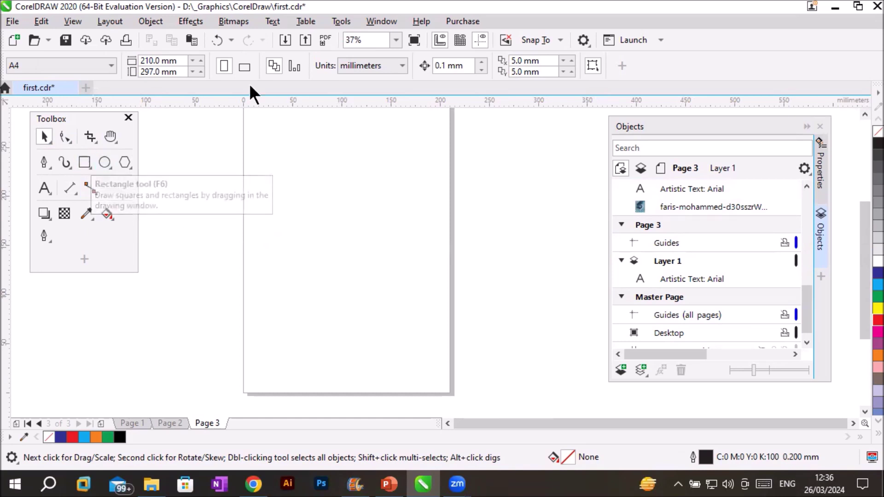
{"action": "left_click", "coordinate": [124, 162]}
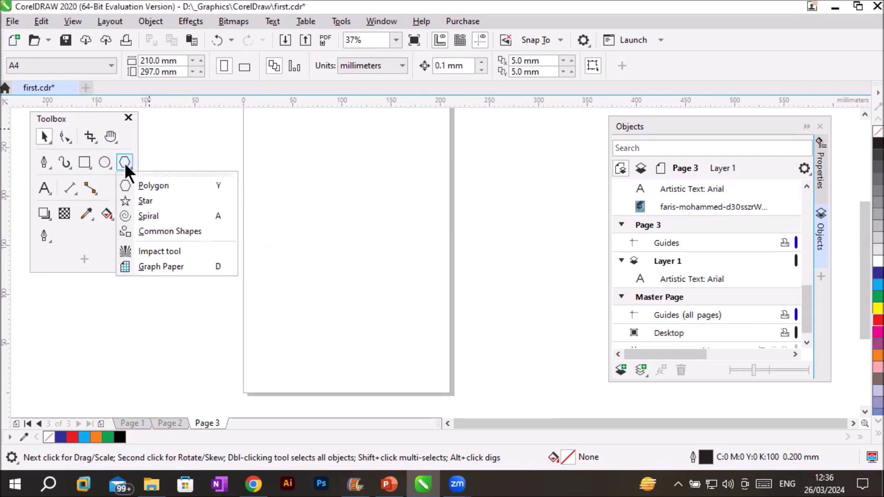
{"action": "left_click", "coordinate": [142, 229]}
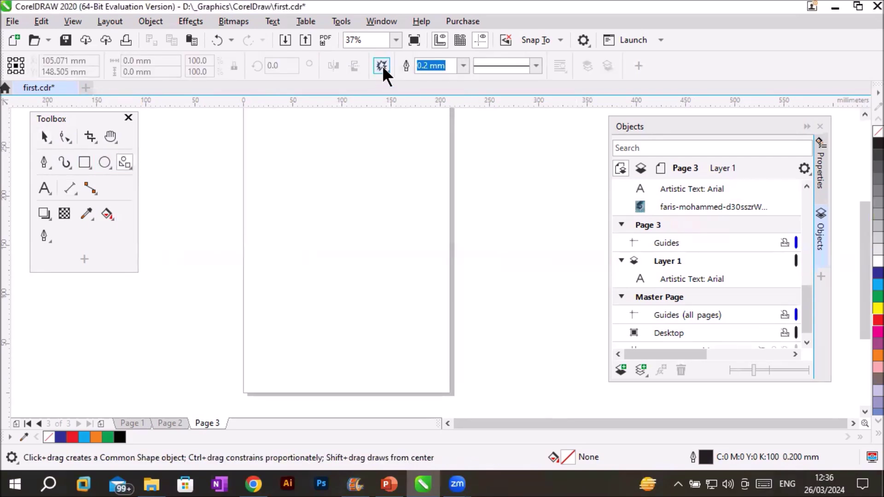
{"action": "left_click", "coordinate": [383, 65]}
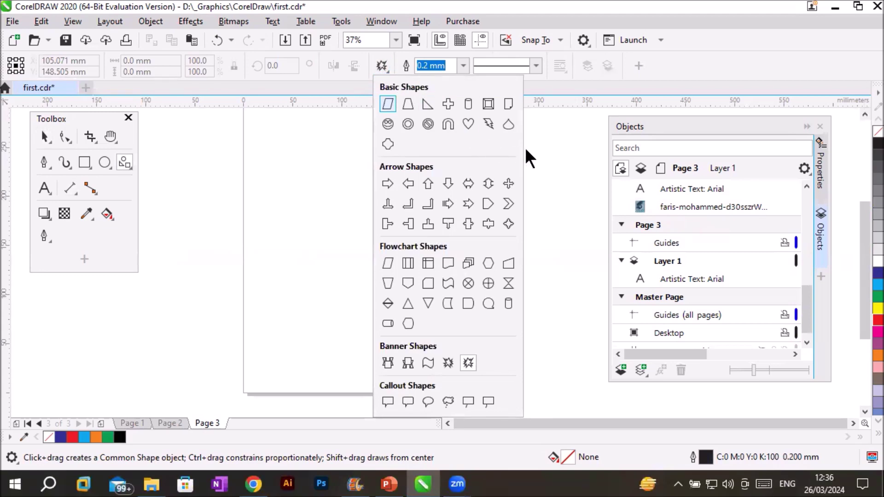
{"action": "left_click", "coordinate": [434, 109]}
{"action": "left_click_drag", "start_coordinate": [285, 164], "coordinate": [420, 300]}
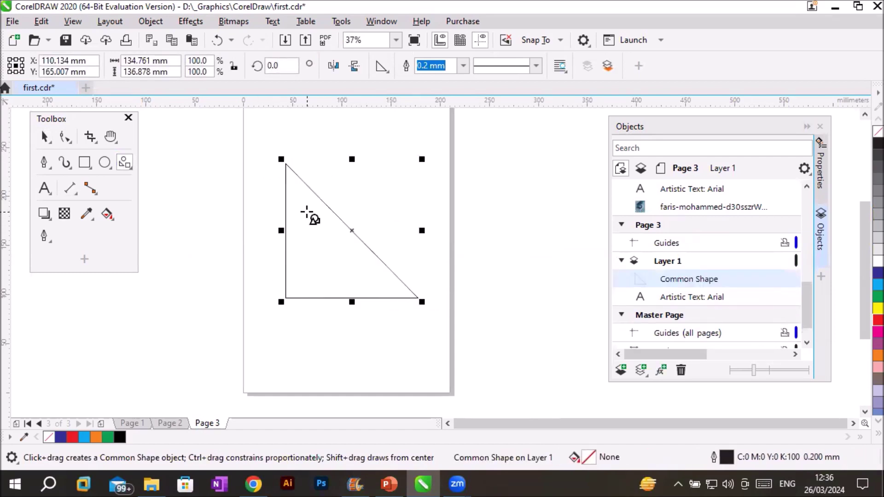
Set the default unit for parallel dimensions to the inch mark (") with a precision of 0.00
{"action": "left_click", "coordinate": [65, 193]}
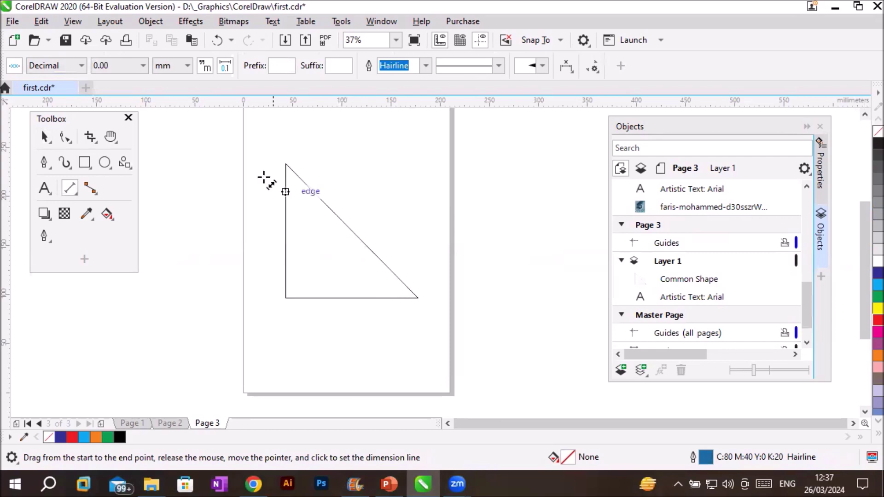
{"action": "left_click", "coordinate": [187, 65]}
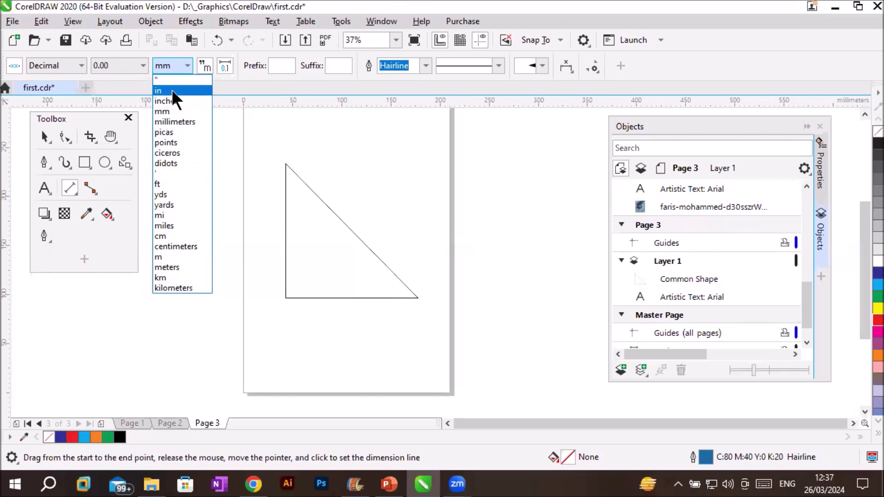
{"action": "left_click", "coordinate": [180, 80]}
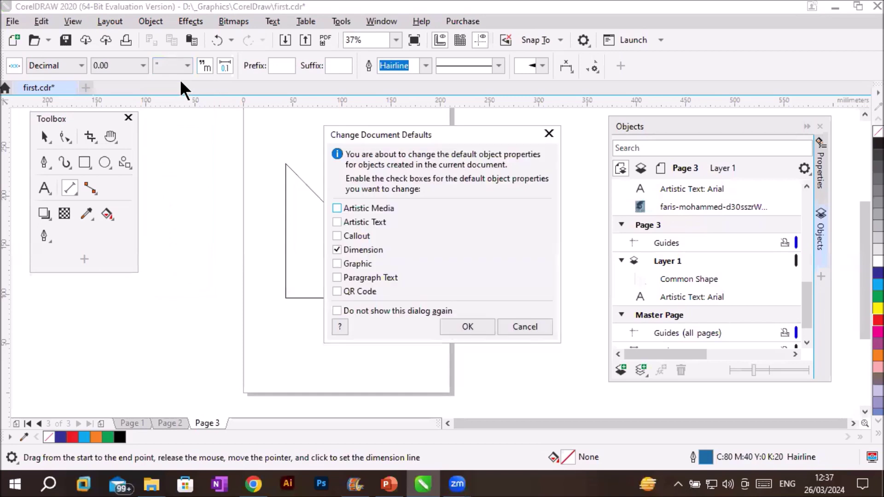
{"action": "left_click", "coordinate": [467, 327]}
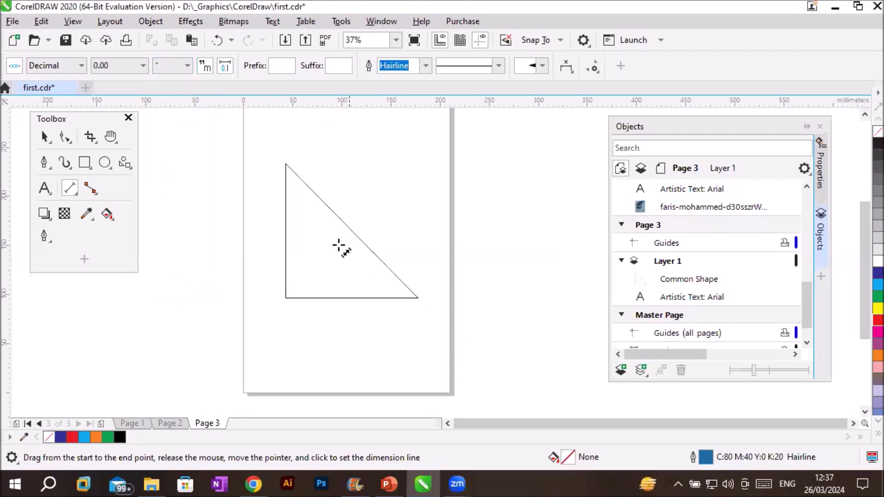
{"action": "left_click", "coordinate": [144, 65]}
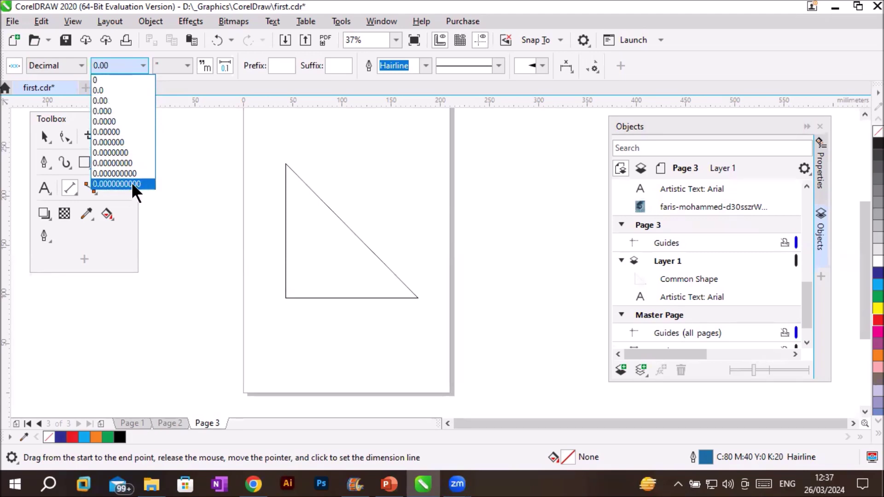
{"action": "left_click", "coordinate": [120, 100]}
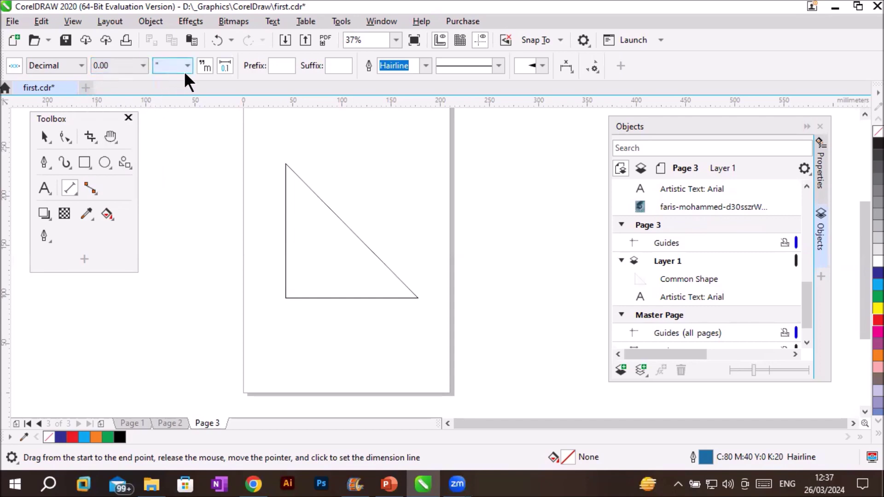
Set the document's default dimension style to U.S. Architectural for dimension objects only
{"action": "left_click", "coordinate": [74, 66]}
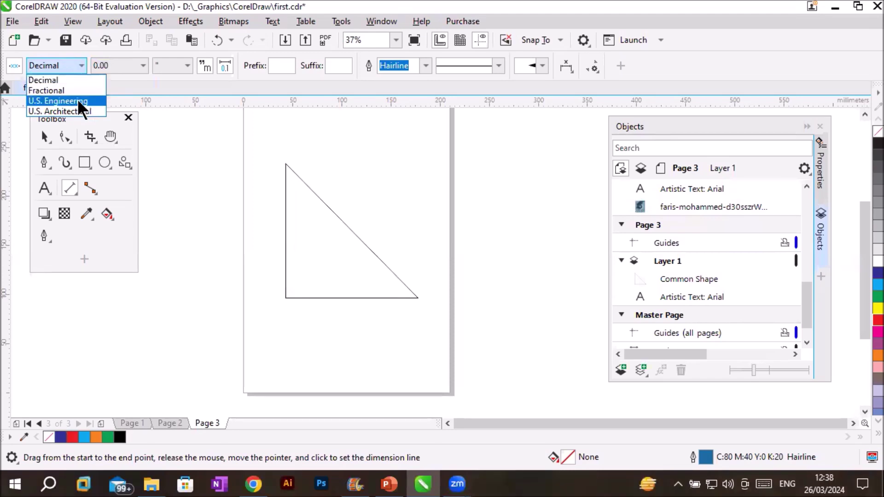
{"action": "left_click", "coordinate": [79, 110]}
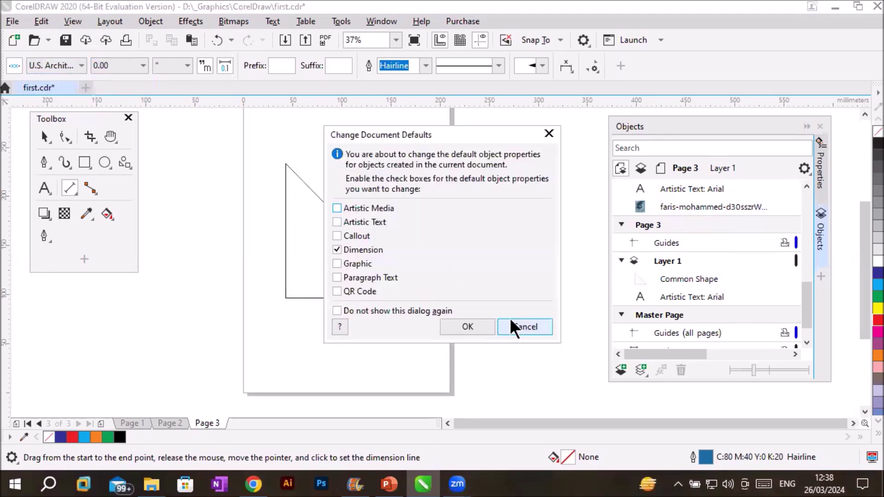
{"action": "left_click", "coordinate": [480, 322]}
Dimension the full length of the triangle's hypotenuse, placing the dimension line outside the shape, and inspect its label
{"action": "left_click_drag", "start_coordinate": [286, 167], "coordinate": [420, 297]}
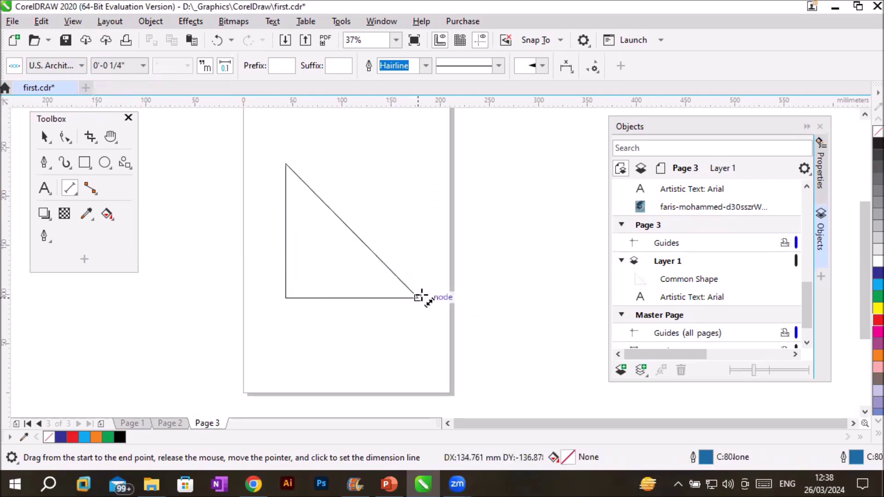
{"action": "left_click", "coordinate": [444, 262]}
{"action": "scroll", "coordinate": [385, 187], "scroll_direction": "up", "scroll_amount": 5}
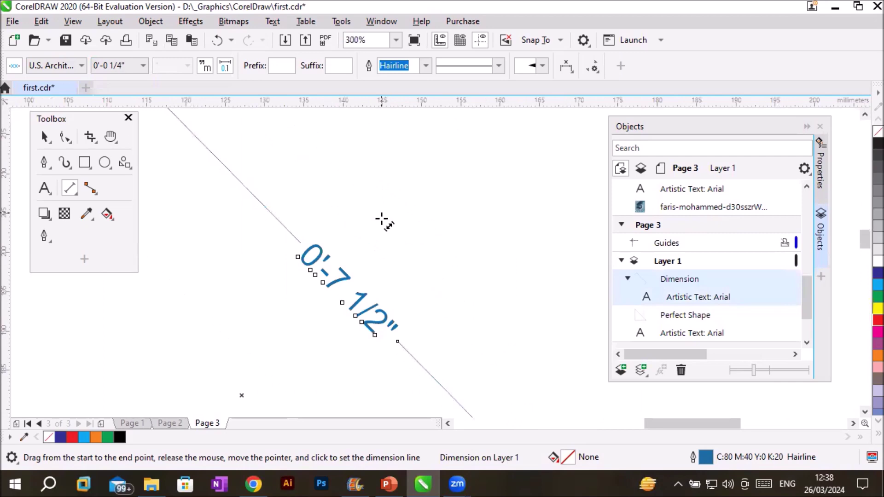
{"action": "scroll", "coordinate": [380, 363], "scroll_direction": "up", "scroll_amount": 2}
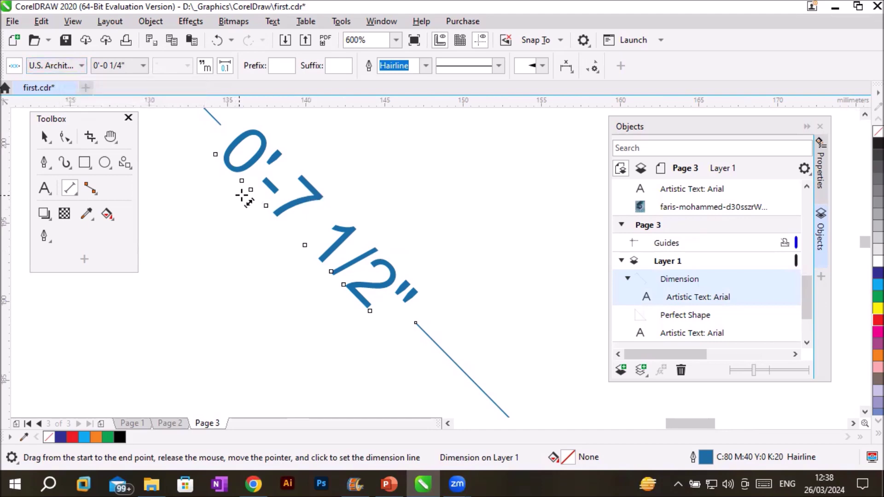
{"action": "scroll", "coordinate": [237, 197], "scroll_direction": "down", "scroll_amount": 6}
{"action": "scroll", "coordinate": [252, 199], "scroll_direction": "down", "scroll_amount": 4}
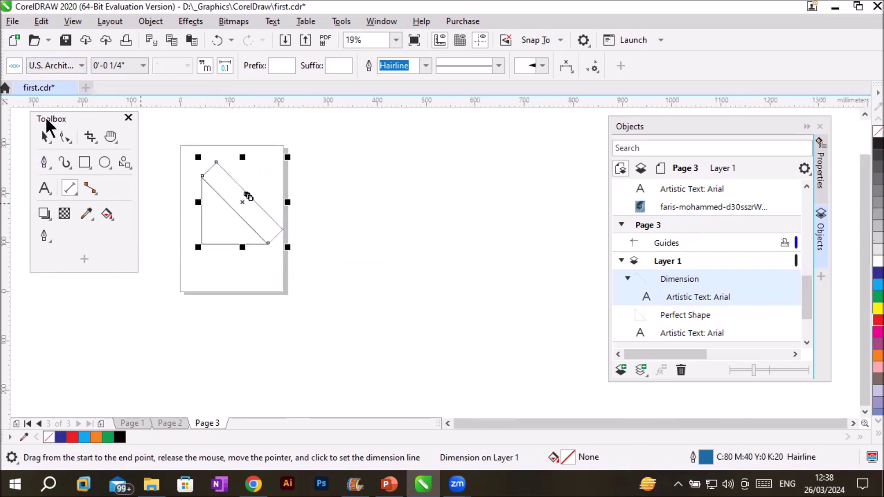
{"action": "left_click", "coordinate": [80, 66]}
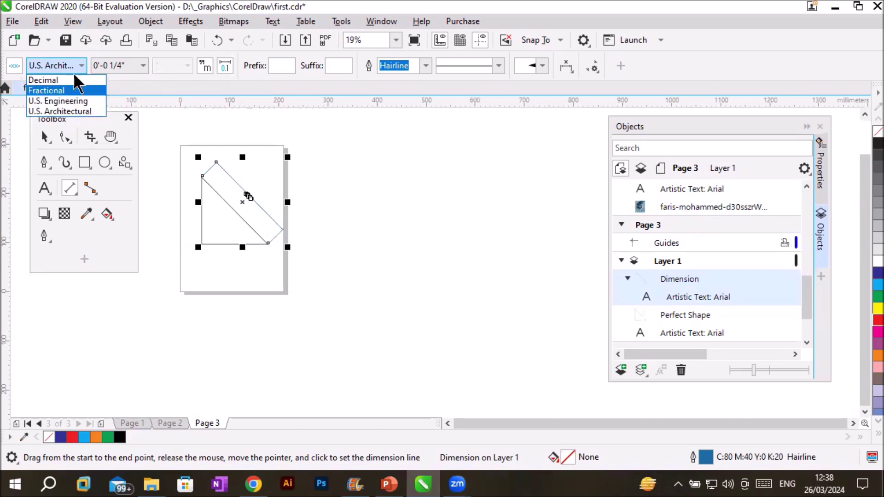
{"action": "left_click", "coordinate": [138, 66]}
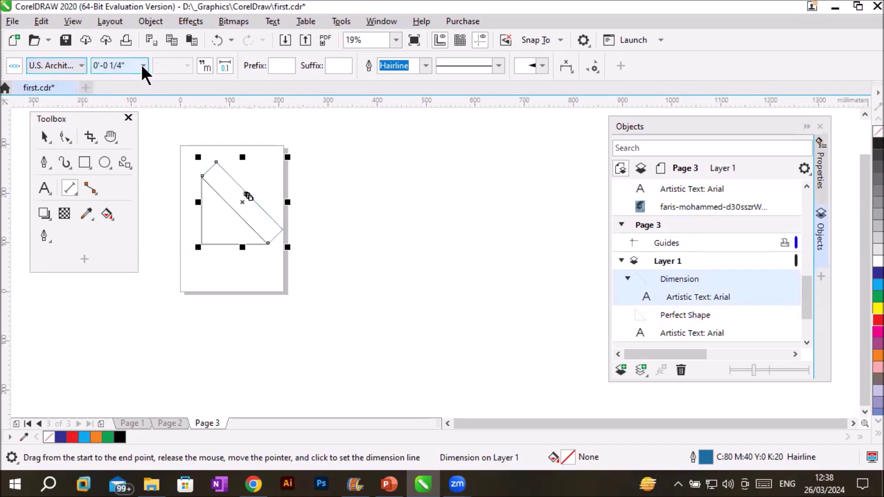
{"action": "left_click", "coordinate": [142, 66]}
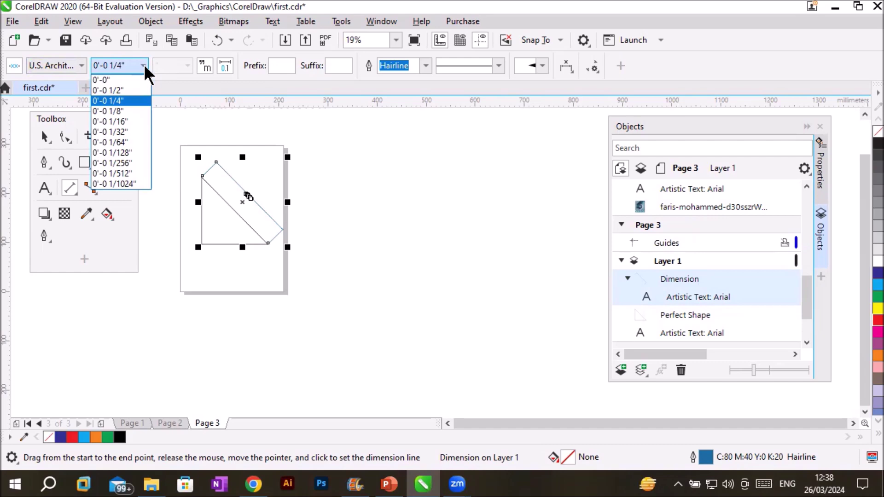
{"action": "left_click", "coordinate": [143, 64]}
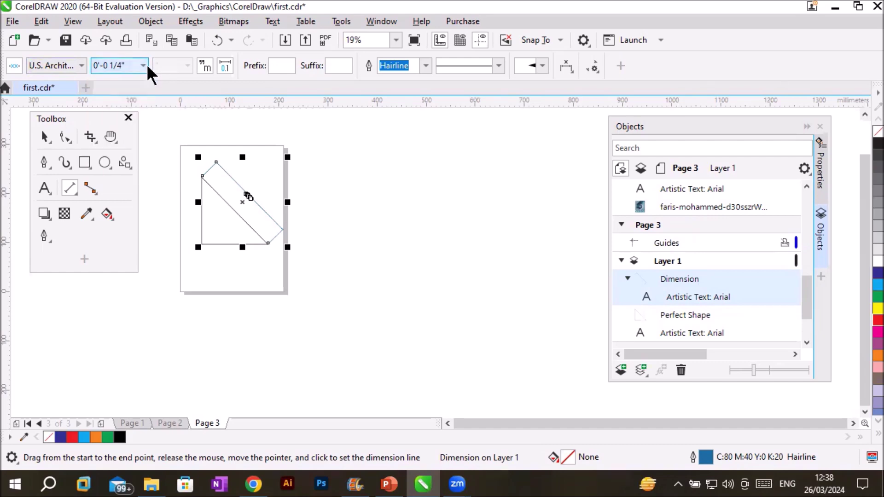
Set the hypotenuse dimension's style to Decimal and inspect its label up close
{"action": "left_click", "coordinate": [82, 66]}
{"action": "left_click", "coordinate": [71, 79]}
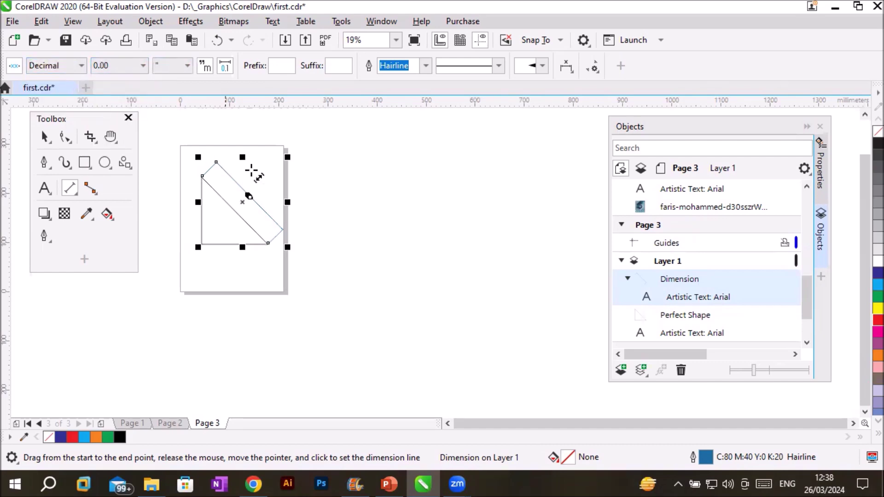
{"action": "scroll", "coordinate": [195, 188], "scroll_direction": "up", "scroll_amount": 6}
{"action": "scroll", "coordinate": [170, 189], "scroll_direction": "up", "scroll_amount": 3}
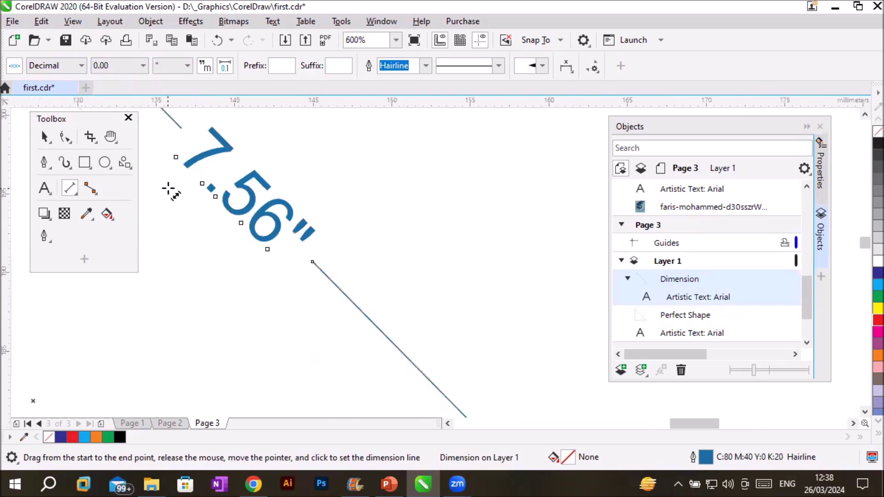
Try the Fractional style and the U.S. Engineering style on the hypotenuse dimension
{"action": "left_click", "coordinate": [74, 65]}
{"action": "left_click", "coordinate": [71, 87]}
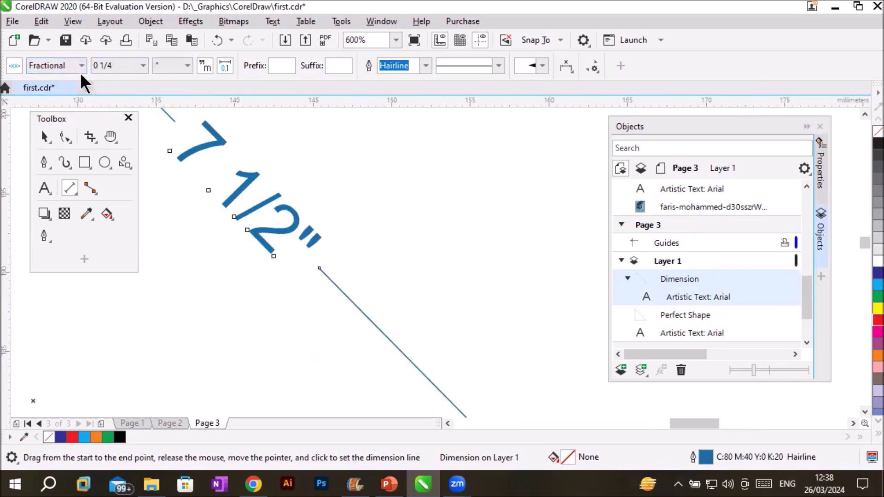
{"action": "left_click", "coordinate": [81, 64]}
{"action": "left_click", "coordinate": [80, 101]}
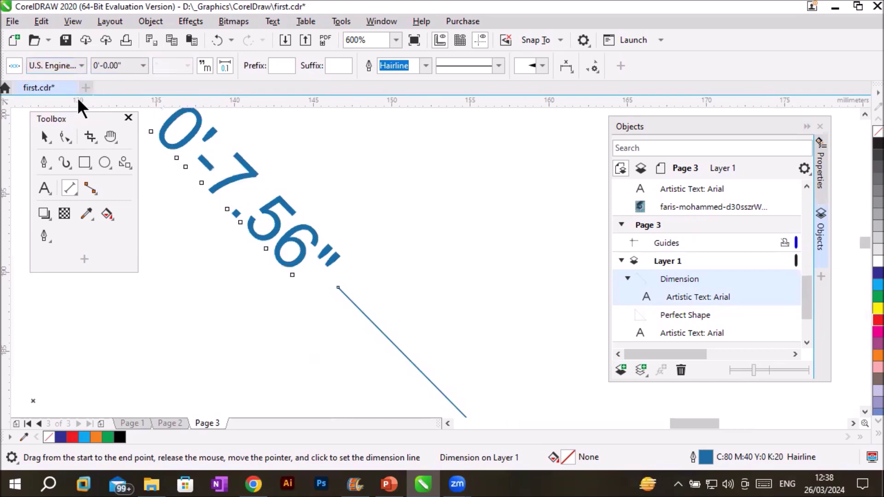
Try the U.S. Architectural style on the hypotenuse dimension, and return it to Decimal
{"action": "left_click", "coordinate": [79, 65]}
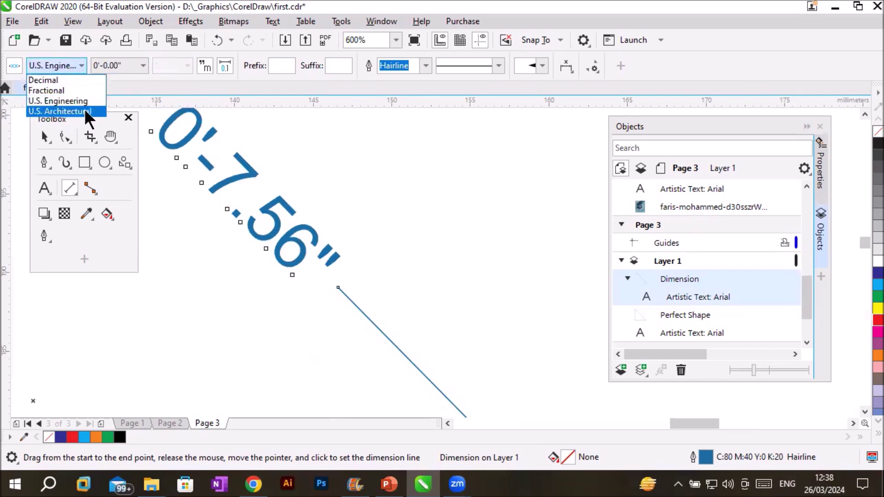
{"action": "left_click", "coordinate": [84, 110]}
{"action": "left_click", "coordinate": [81, 64]}
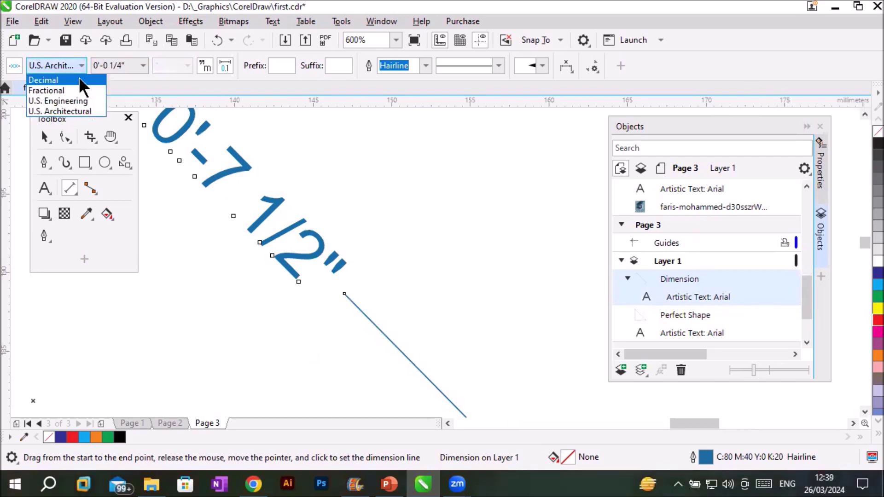
{"action": "left_click", "coordinate": [76, 78]}
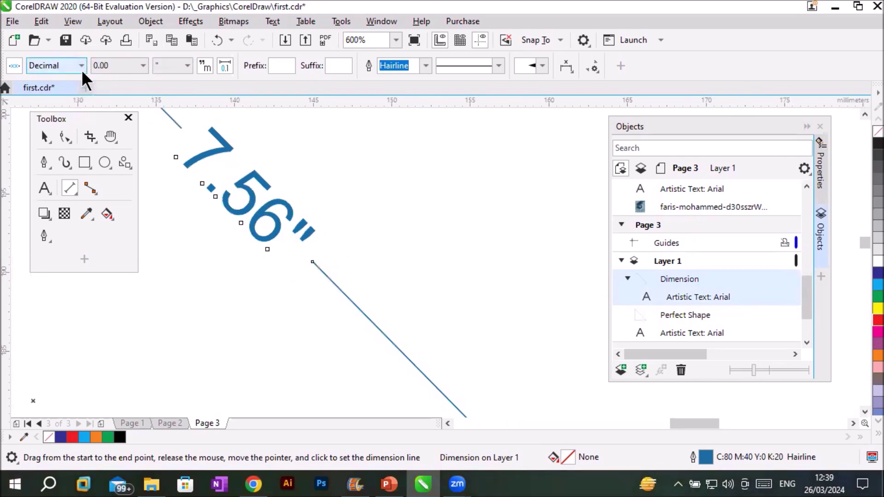
{"action": "left_click", "coordinate": [82, 65]}
{"action": "left_click", "coordinate": [83, 66]}
{"action": "left_click", "coordinate": [137, 62]}
{"action": "left_click", "coordinate": [136, 62]}
Set the hypotenuse dimension to the Fractional style with a precision of 0 1/8
{"action": "left_click", "coordinate": [80, 68]}
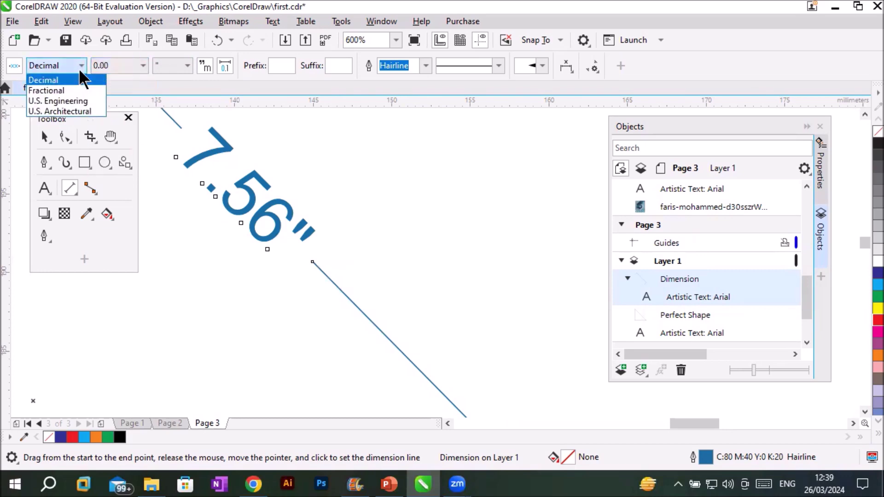
{"action": "left_click", "coordinate": [78, 90]}
{"action": "left_click", "coordinate": [147, 66]}
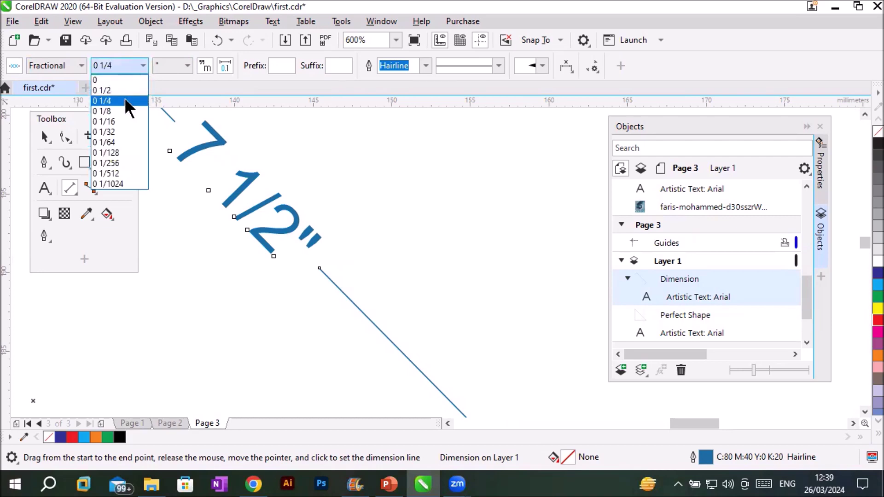
{"action": "left_click", "coordinate": [120, 110]}
{"action": "left_click", "coordinate": [142, 66]}
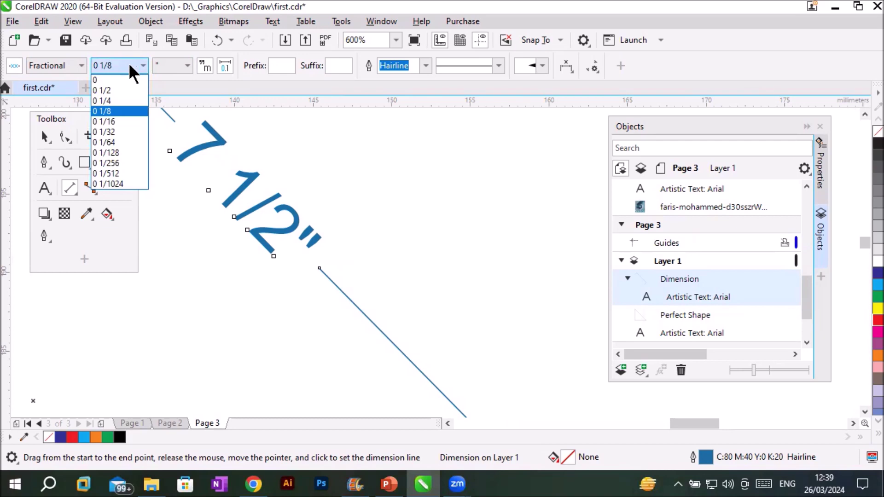
Set the hypotenuse dimension to the Decimal style with a precision of 0, without decimal places
{"action": "left_click", "coordinate": [84, 63]}
{"action": "left_click", "coordinate": [80, 64]}
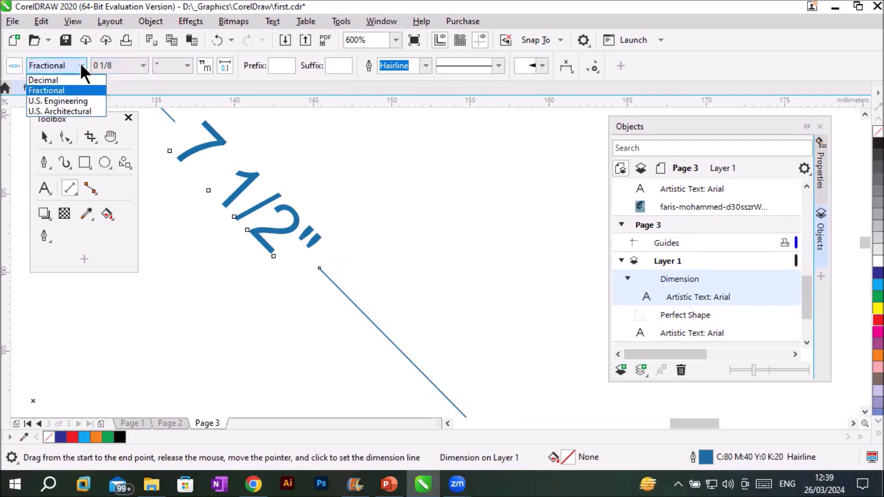
{"action": "left_click", "coordinate": [62, 78]}
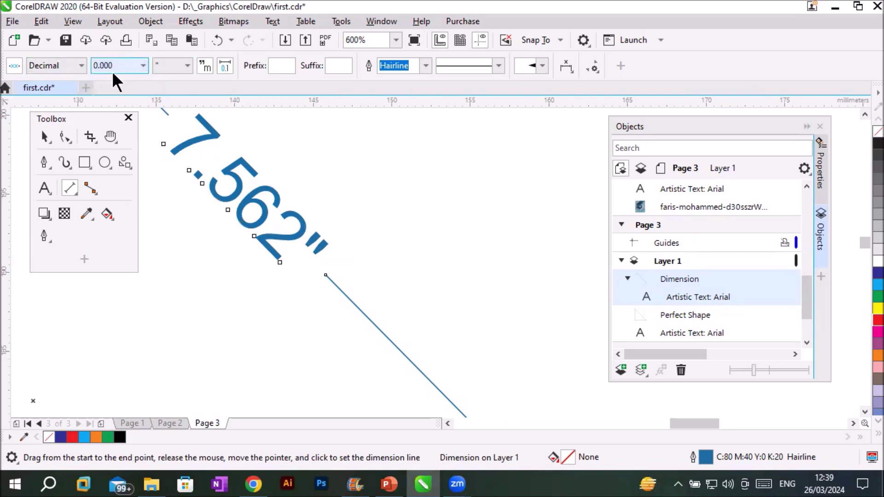
{"action": "left_click", "coordinate": [145, 64]}
{"action": "left_click", "coordinate": [126, 79]}
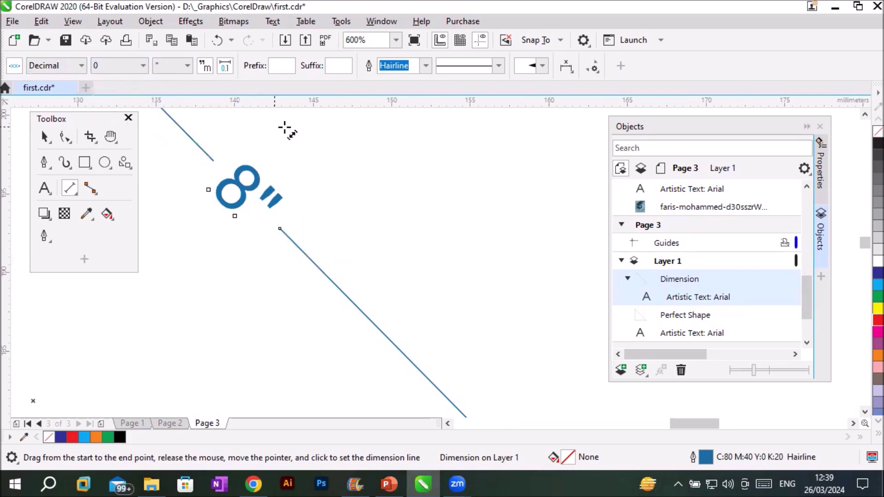
Try a precision of 0.0 on the hypotenuse dimension, and set it to 0.00
{"action": "left_click", "coordinate": [141, 66]}
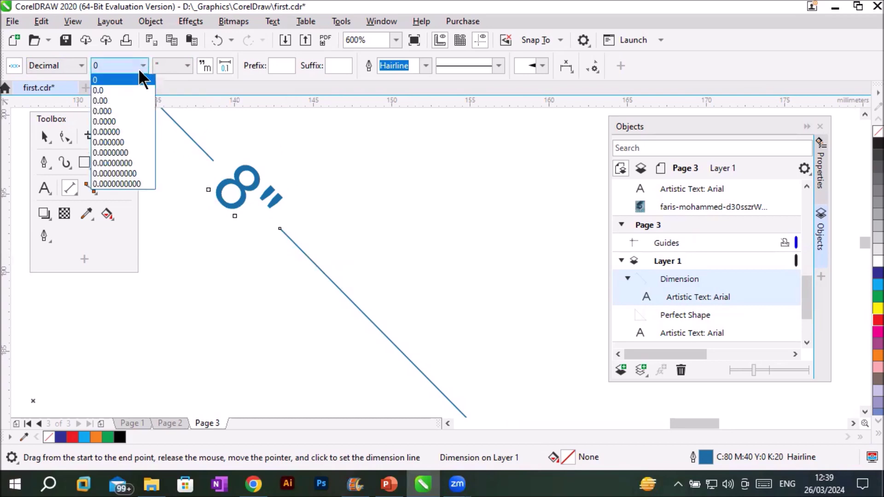
{"action": "left_click", "coordinate": [136, 89]}
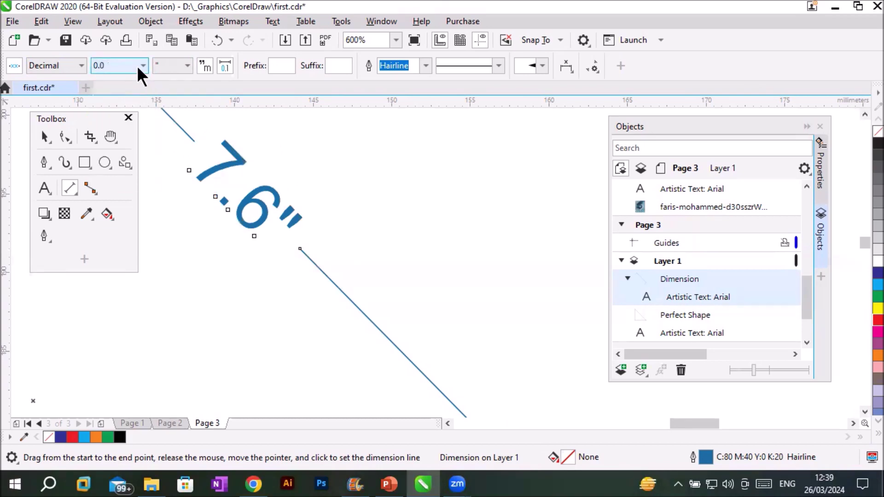
{"action": "left_click", "coordinate": [137, 68]}
{"action": "left_click", "coordinate": [137, 99]}
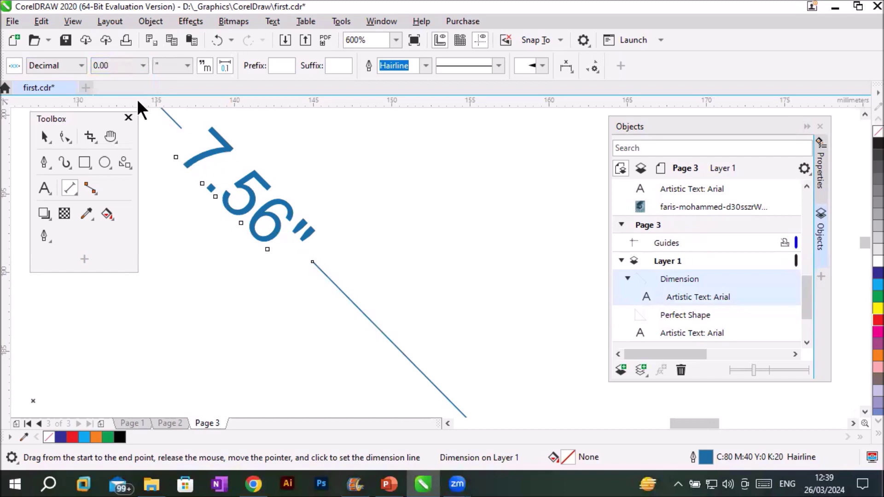
Try millimetres and feet as the hypotenuse dimension's unit, and return it to mm
{"action": "left_click", "coordinate": [186, 65]}
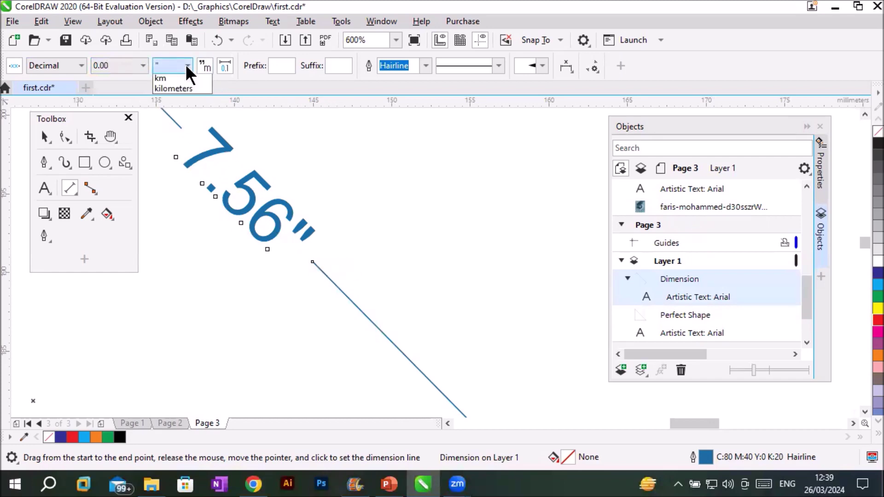
{"action": "left_click", "coordinate": [184, 108]}
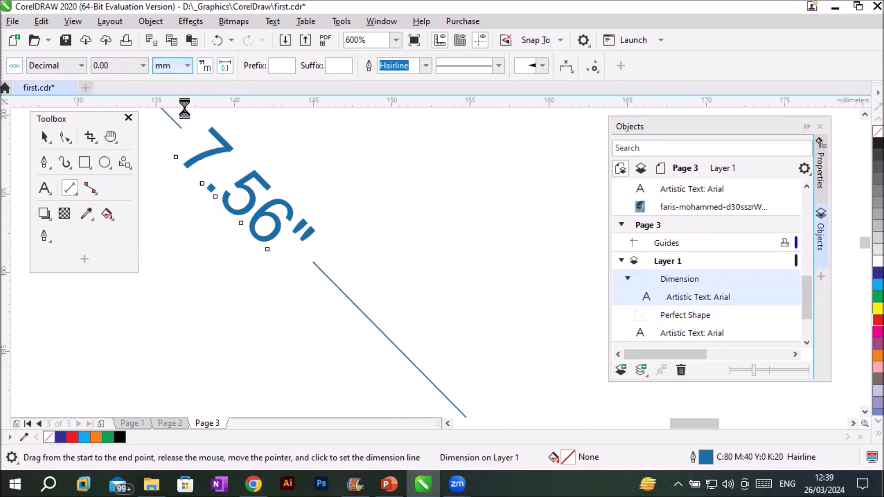
{"action": "left_click", "coordinate": [184, 69]}
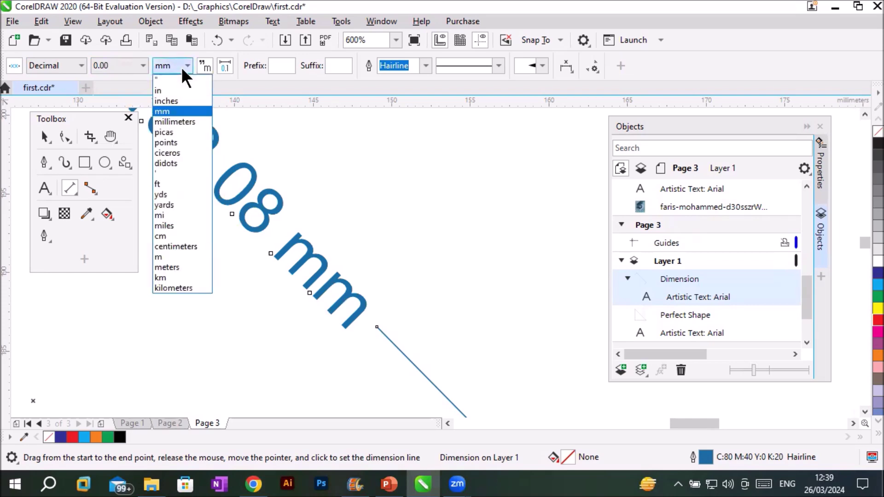
{"action": "left_click", "coordinate": [183, 184]}
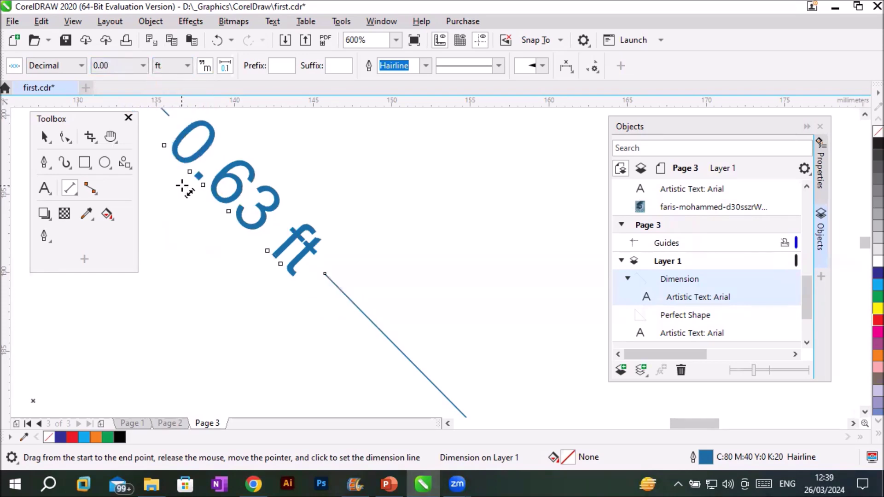
{"action": "left_click", "coordinate": [187, 66]}
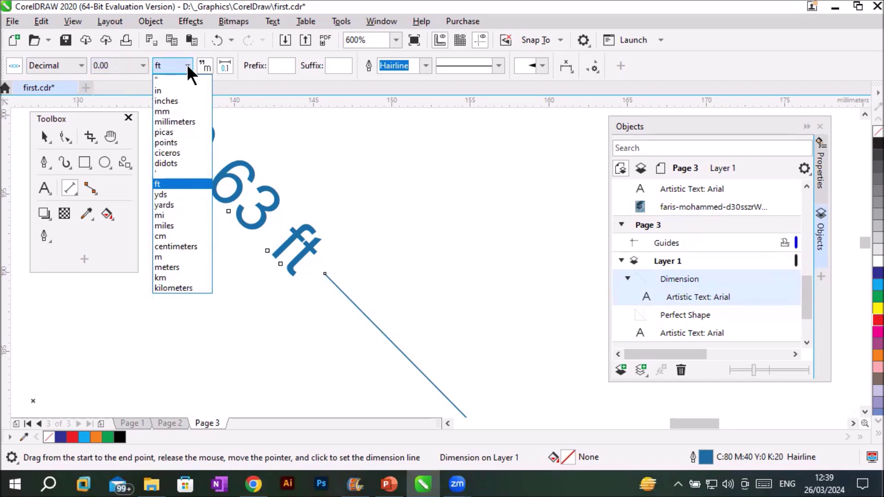
{"action": "left_click", "coordinate": [191, 110]}
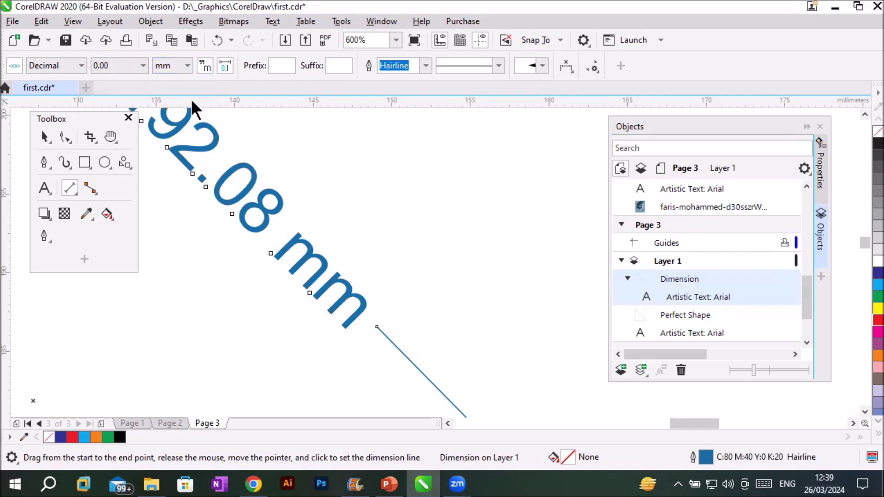
Toggle the unit display of the hypotenuse dimension several times, leaving the units hidden
{"action": "left_click", "coordinate": [203, 70]}
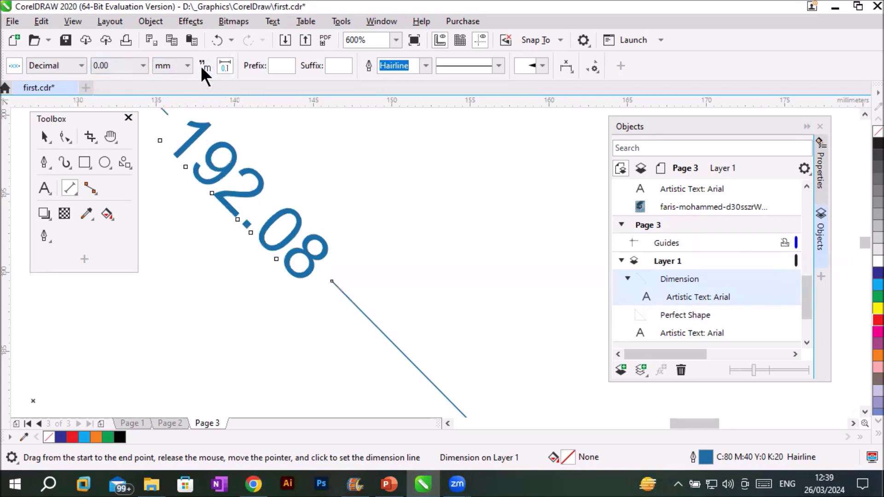
{"action": "left_click", "coordinate": [202, 65]}
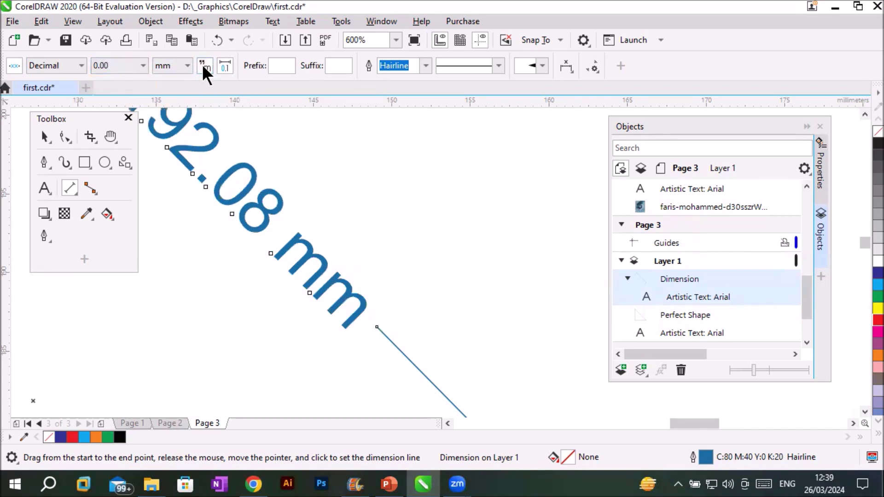
{"action": "left_click", "coordinate": [203, 64]}
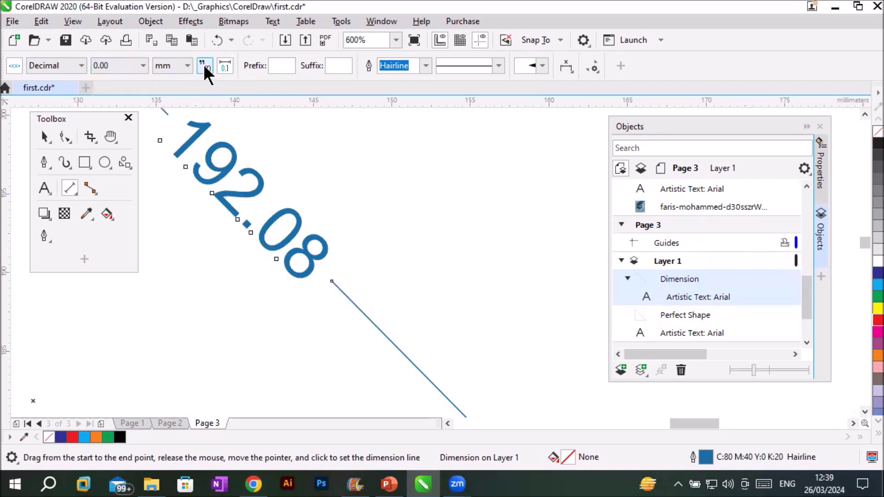
{"action": "left_click", "coordinate": [203, 65]}
{"action": "left_click", "coordinate": [203, 65]}
Set the hypotenuse dimension's unit to inches and toggle the unit display, leaving the units shown
{"action": "left_click", "coordinate": [187, 68]}
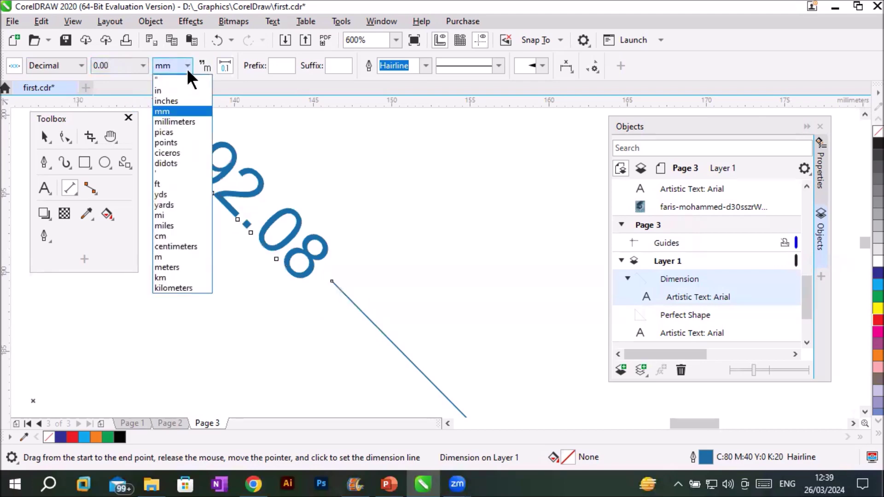
{"action": "left_click", "coordinate": [191, 101]}
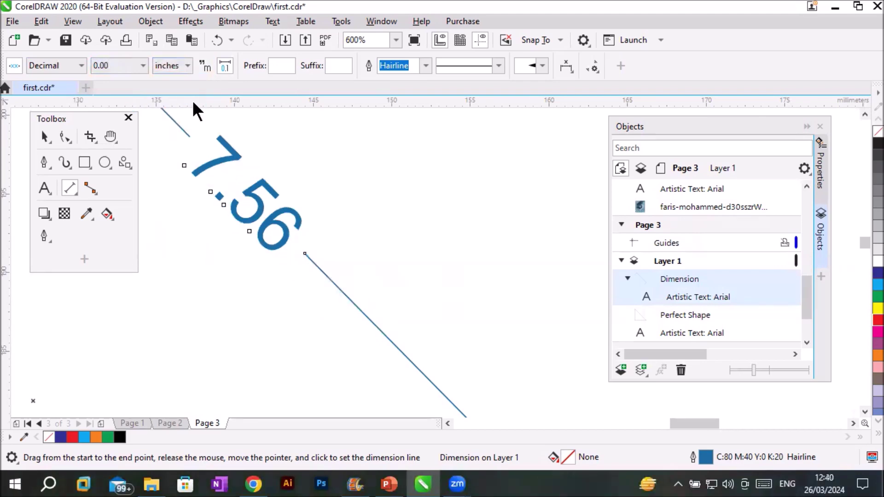
{"action": "scroll", "coordinate": [217, 121], "scroll_direction": "down", "scroll_amount": 2}
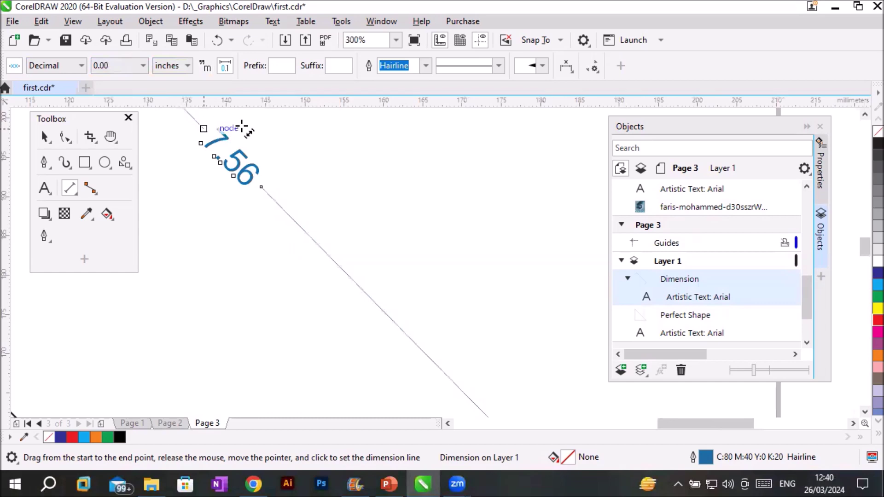
{"action": "left_click", "coordinate": [203, 68]}
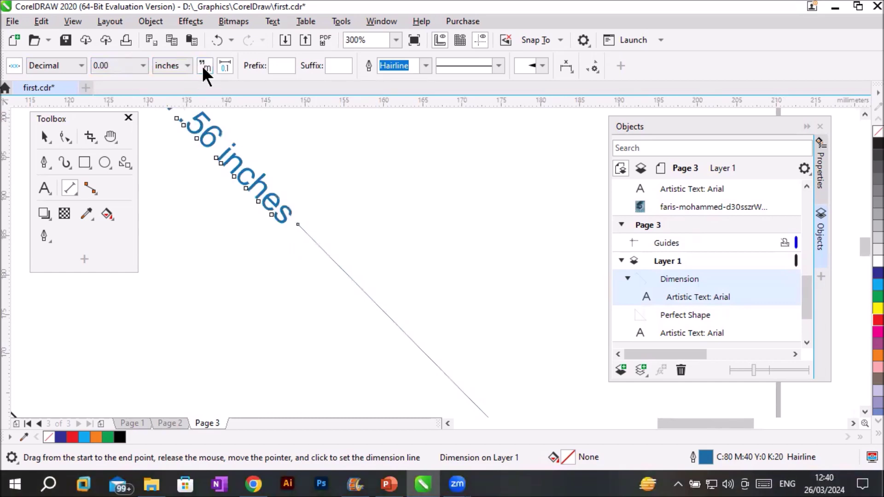
{"action": "left_click", "coordinate": [202, 66]}
{"action": "left_click", "coordinate": [201, 65]}
{"action": "left_click", "coordinate": [201, 65]}
{"action": "left_click", "coordinate": [202, 67]}
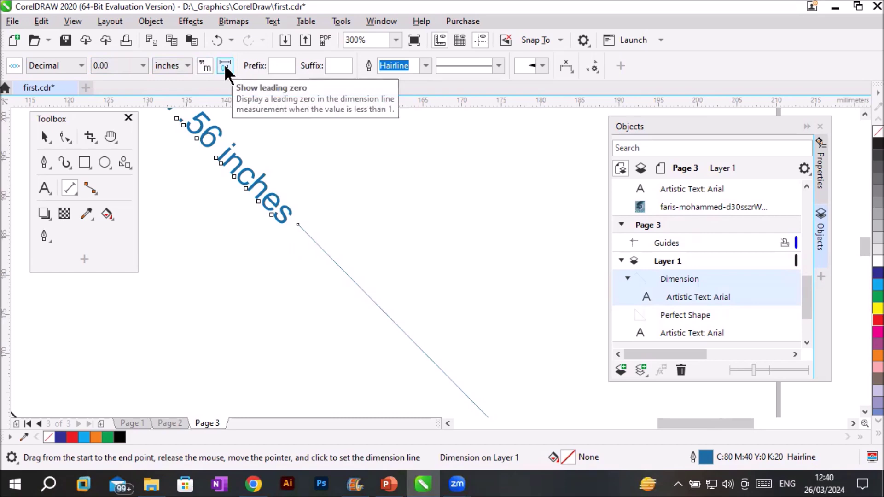
Add a parallel dimension about 0.77 inches long below the triangle's base, starting at its lower-left corner
{"action": "left_click", "coordinate": [864, 115]}
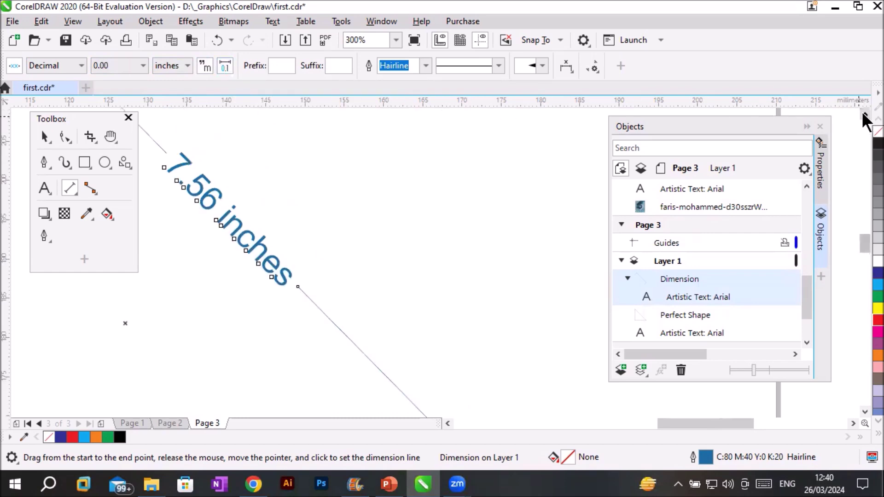
{"action": "left_click", "coordinate": [864, 115]}
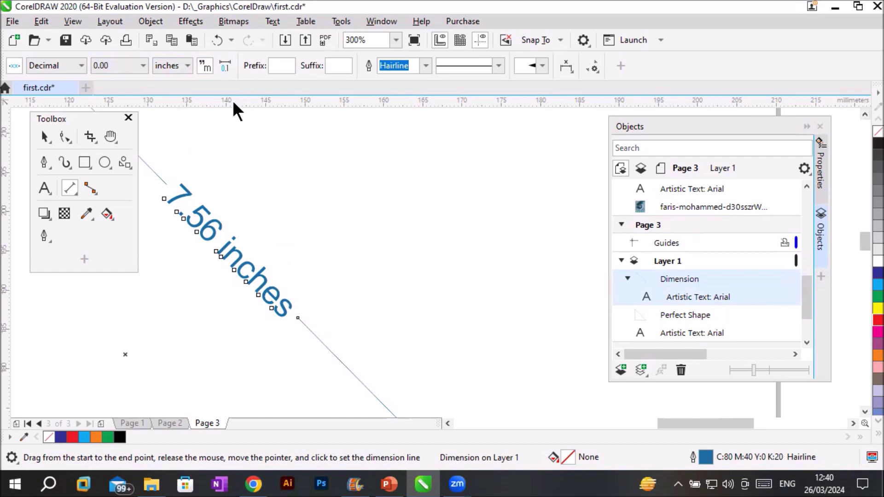
{"action": "scroll", "coordinate": [256, 138], "scroll_direction": "down", "scroll_amount": 5}
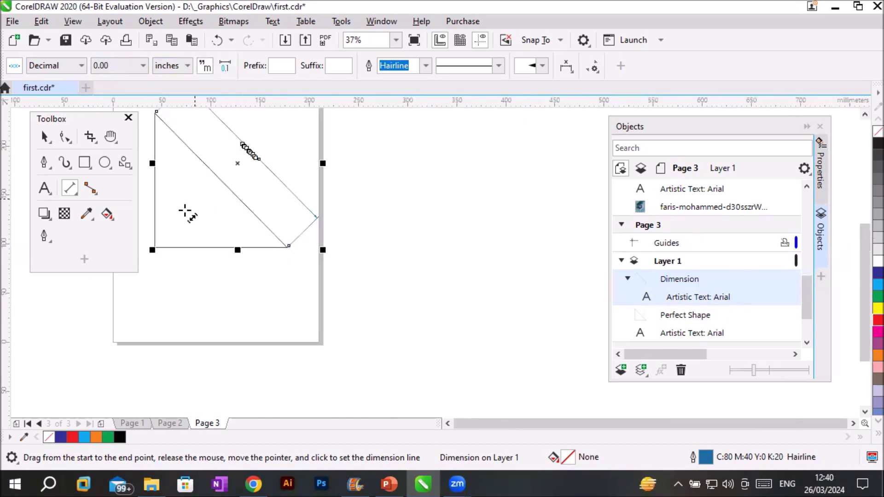
{"action": "left_click_drag", "start_coordinate": [155, 247], "coordinate": [172, 248]}
{"action": "left_click", "coordinate": [166, 267]}
{"action": "scroll", "coordinate": [176, 279], "scroll_direction": "up", "scroll_amount": 5}
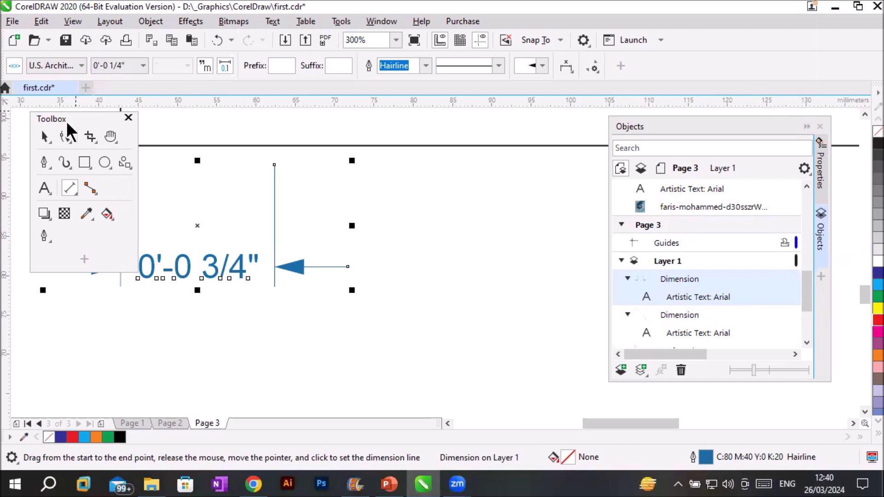
Move the Toolbox clear of the small base dimension and set that dimension's style to Decimal
{"action": "left_click", "coordinate": [54, 121]}
{"action": "left_click_drag", "start_coordinate": [54, 121], "coordinate": [21, 112]}
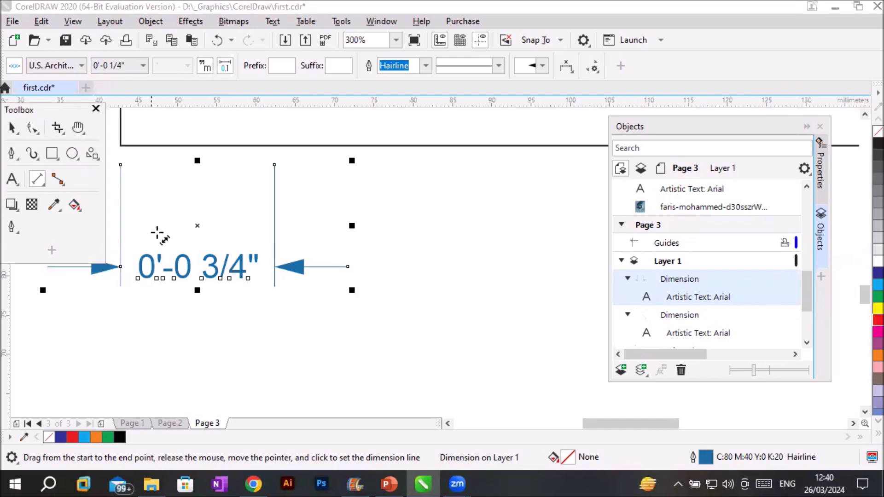
{"action": "left_click", "coordinate": [82, 65]}
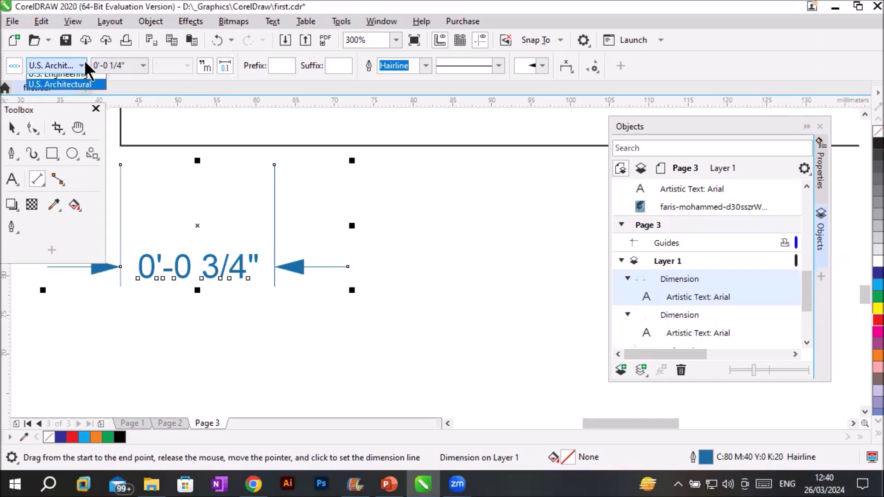
{"action": "left_click", "coordinate": [70, 79]}
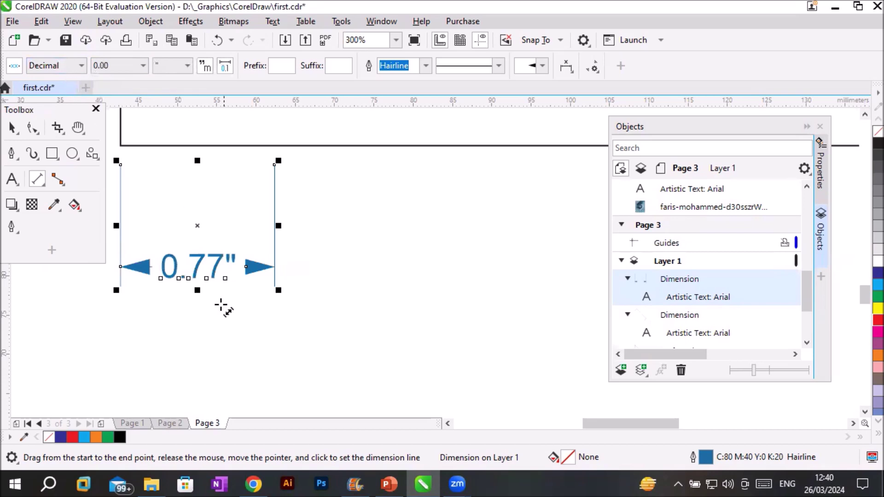
Toggle the leading zero of the small base dimension off and on twice, leaving it shown
{"action": "scroll", "coordinate": [164, 265], "scroll_direction": "up", "scroll_amount": 2}
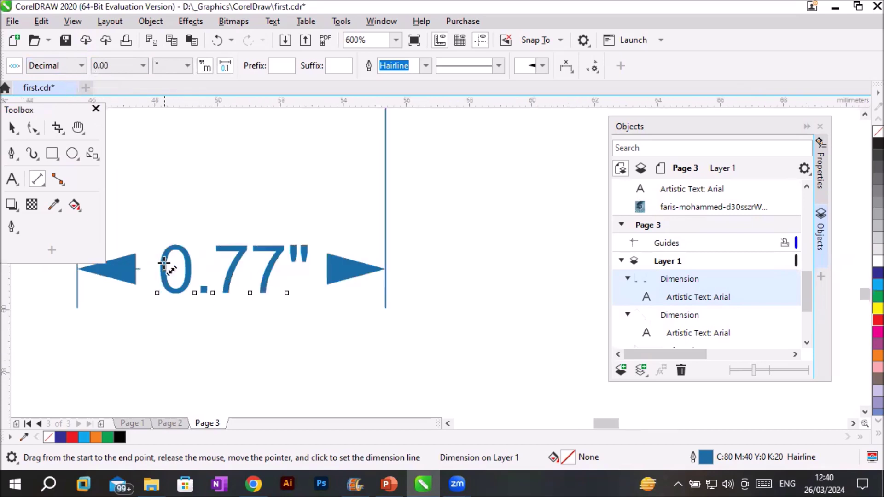
{"action": "scroll", "coordinate": [164, 264], "scroll_direction": "up", "scroll_amount": 2}
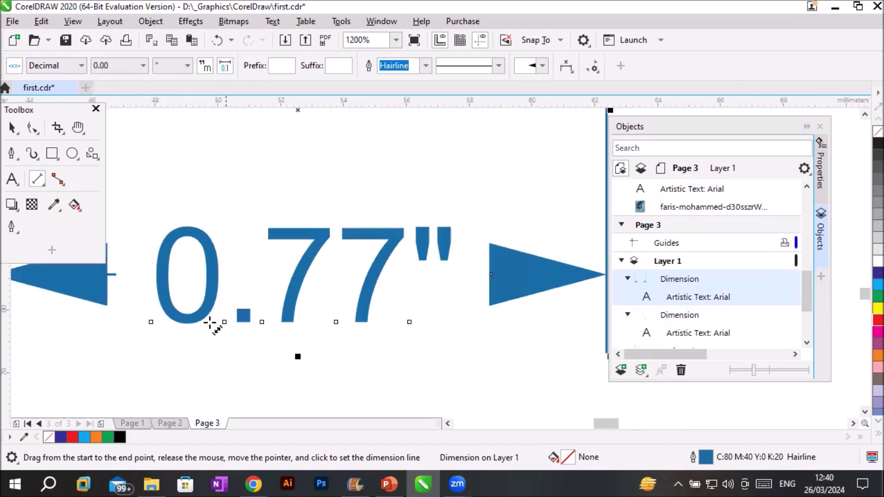
{"action": "left_click", "coordinate": [226, 64]}
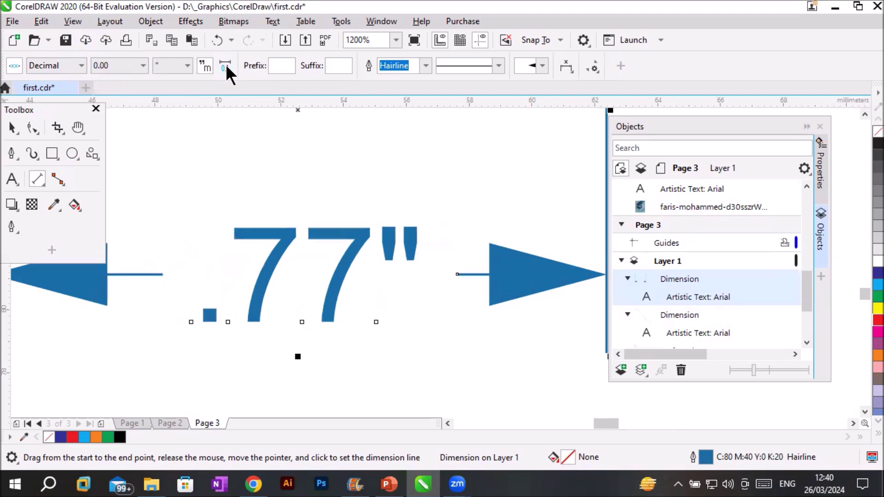
{"action": "left_click", "coordinate": [226, 64]}
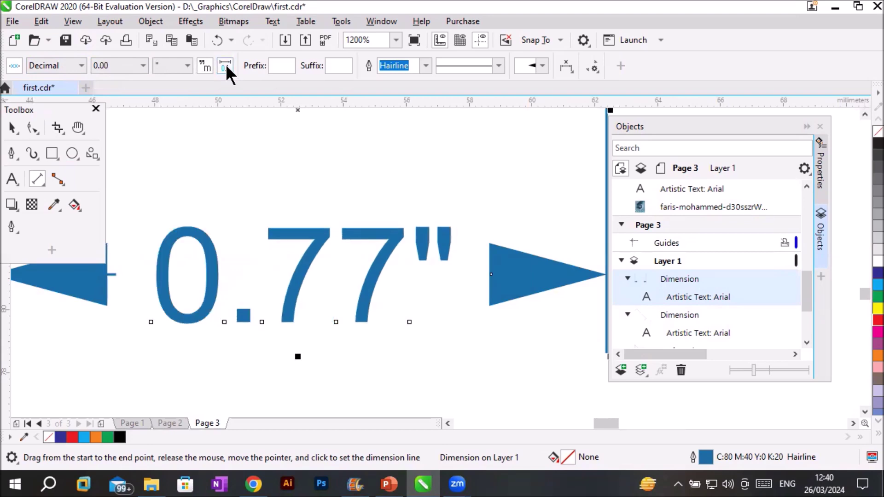
{"action": "left_click", "coordinate": [225, 64]}
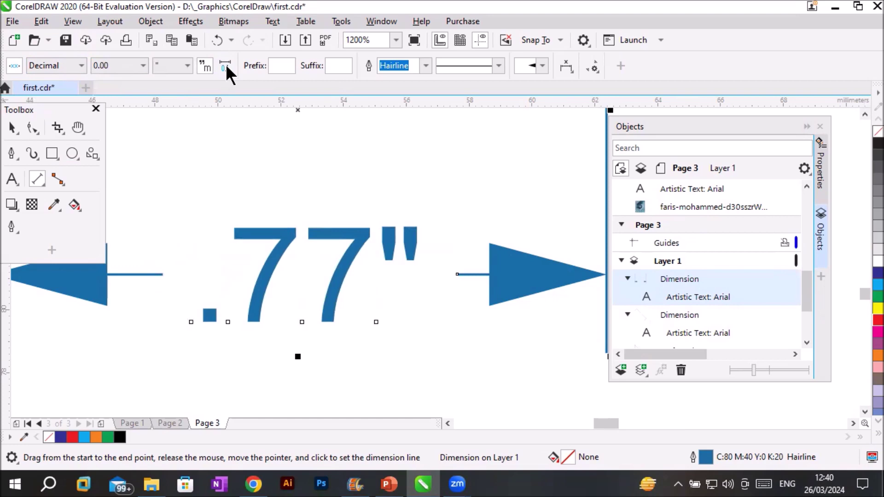
{"action": "left_click", "coordinate": [225, 64]}
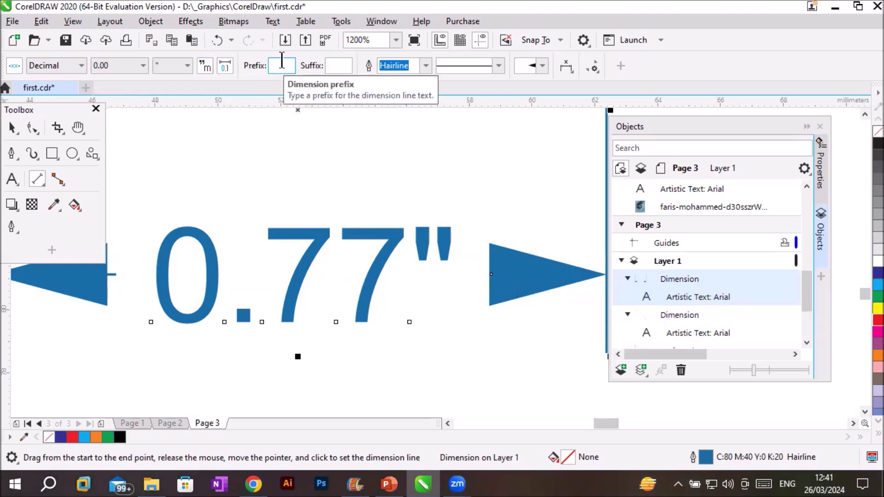
Give the small base dimension the prefix "m" and the suffix "ICT"
{"action": "type", "text": "m"}
{"action": "left_click", "coordinate": [332, 64]}
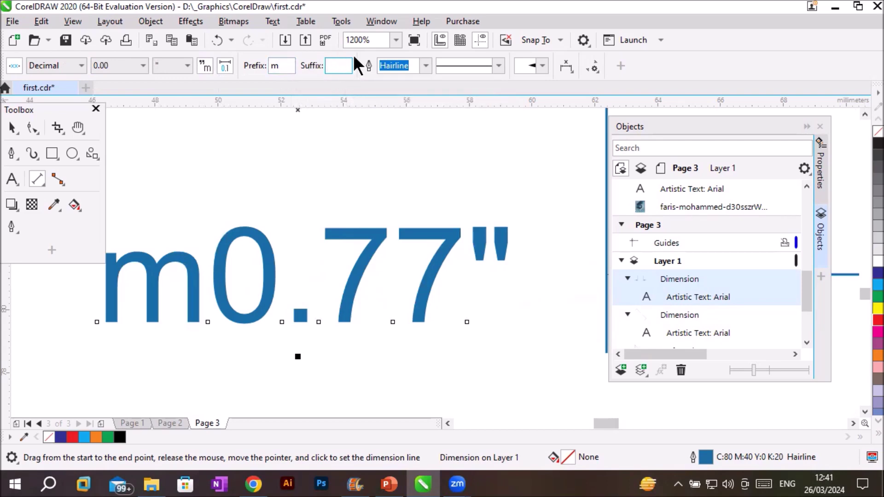
{"action": "type", "text": "ICT"}
{"action": "left_click", "coordinate": [283, 62]}
{"action": "scroll", "coordinate": [331, 231], "scroll_direction": "down", "scroll_amount": 2}
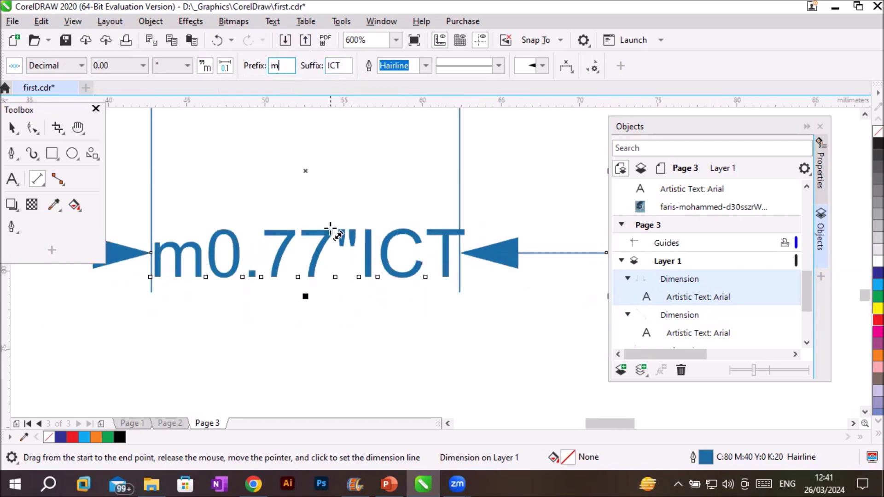
Clear both the prefix and the suffix from the small base dimension
{"action": "left_click_drag", "start_coordinate": [283, 65], "coordinate": [236, 59]}
{"action": "key", "text": "BackSpace"}
{"action": "key", "text": "Tab"}
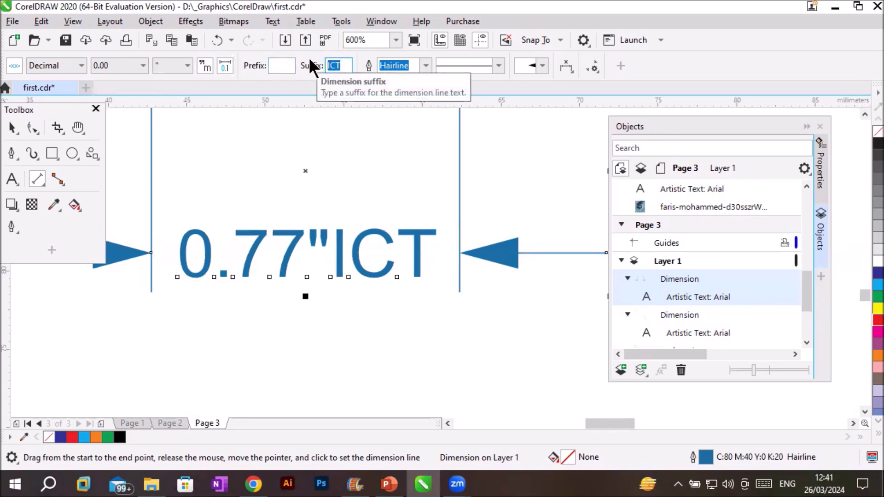
{"action": "key", "text": "BackSpace"}
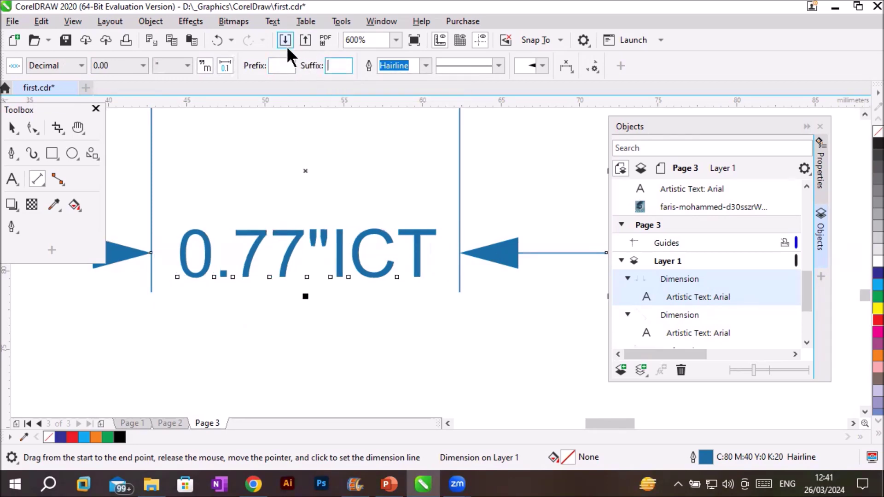
Set the outline width of the small base dimension to 0.75 mm
{"action": "scroll", "coordinate": [255, 152], "scroll_direction": "down", "scroll_amount": 2}
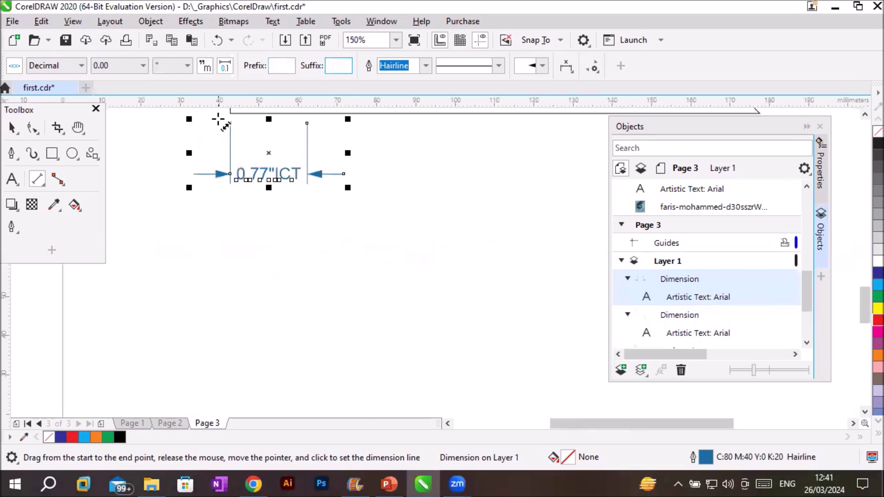
{"action": "scroll", "coordinate": [221, 118], "scroll_direction": "down", "scroll_amount": 1}
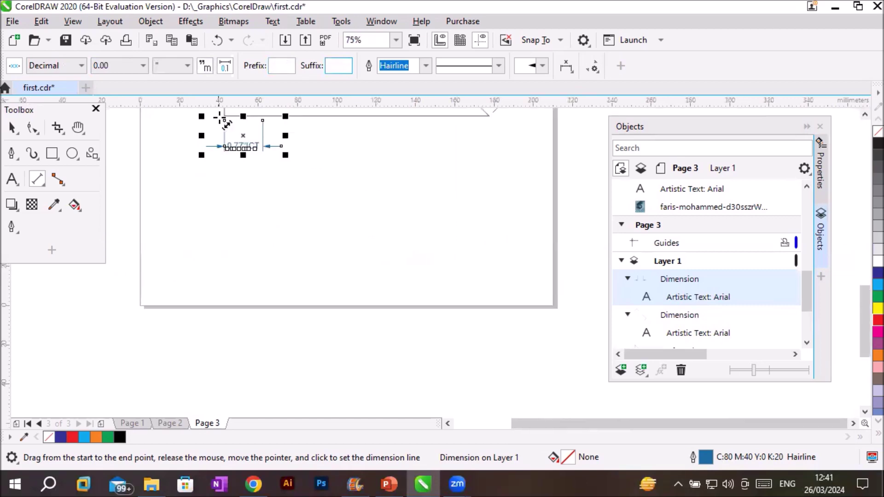
{"action": "left_click", "coordinate": [864, 114]}
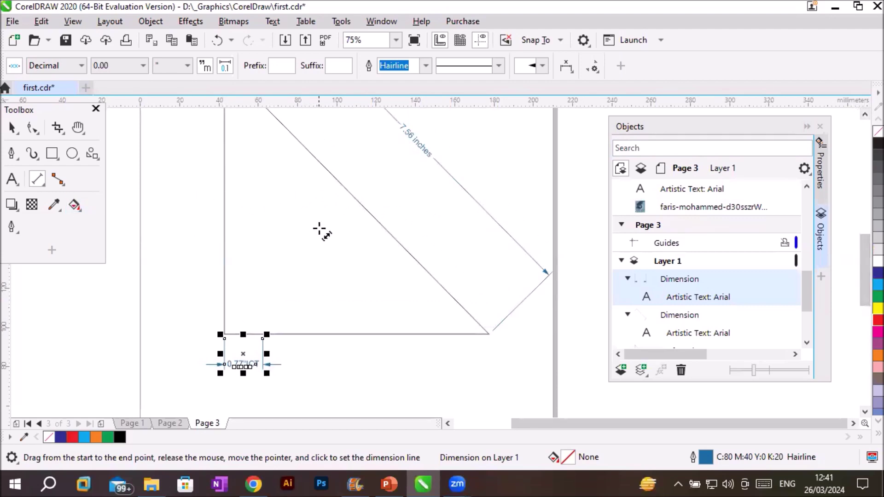
{"action": "left_click", "coordinate": [865, 115]}
{"action": "scroll", "coordinate": [391, 203], "scroll_direction": "up", "scroll_amount": 1}
{"action": "scroll", "coordinate": [381, 194], "scroll_direction": "down", "scroll_amount": 3}
{"action": "scroll", "coordinate": [331, 148], "scroll_direction": "up", "scroll_amount": 4}
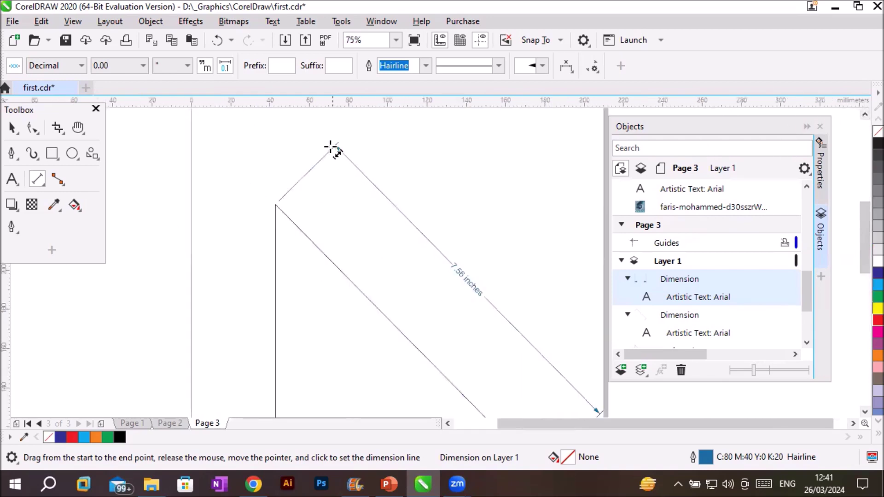
{"action": "scroll", "coordinate": [377, 140], "scroll_direction": "down", "scroll_amount": 3}
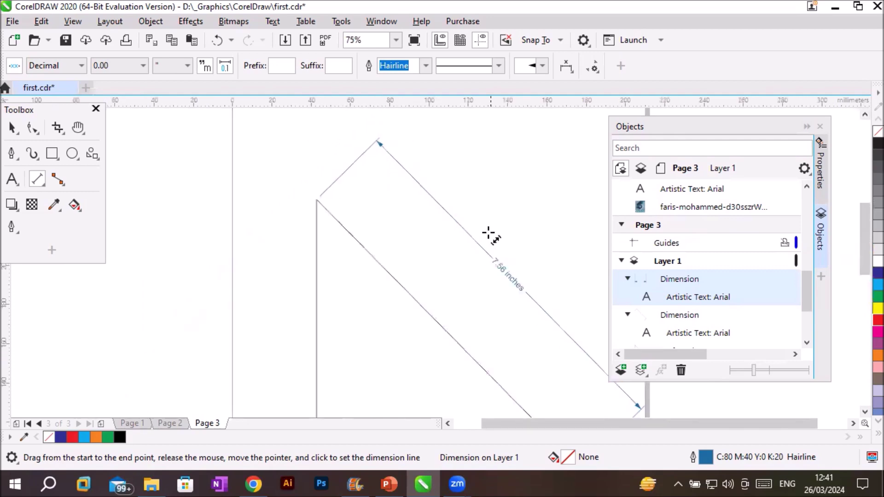
{"action": "scroll", "coordinate": [504, 239], "scroll_direction": "down", "scroll_amount": 4}
{"action": "scroll", "coordinate": [534, 270], "scroll_direction": "up", "scroll_amount": 4}
{"action": "scroll", "coordinate": [487, 275], "scroll_direction": "up", "scroll_amount": 2}
{"action": "scroll", "coordinate": [488, 276], "scroll_direction": "down", "scroll_amount": 4}
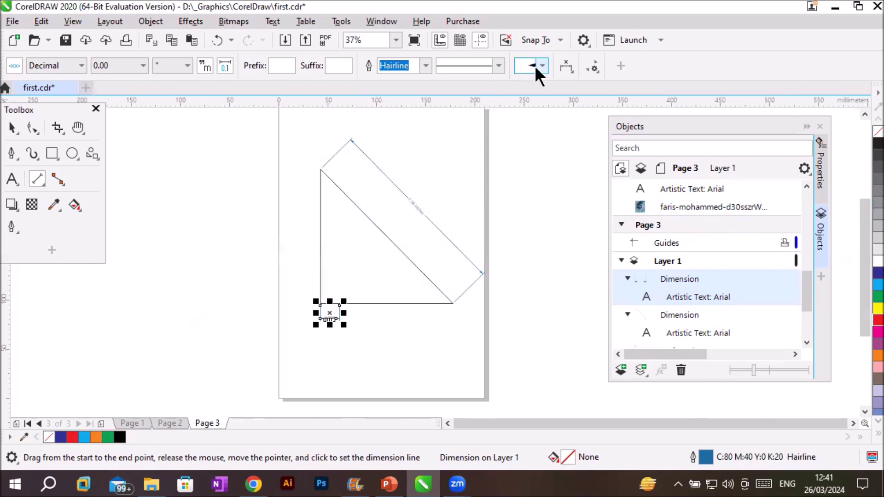
{"action": "left_click", "coordinate": [426, 66]}
{"action": "left_click", "coordinate": [407, 141]}
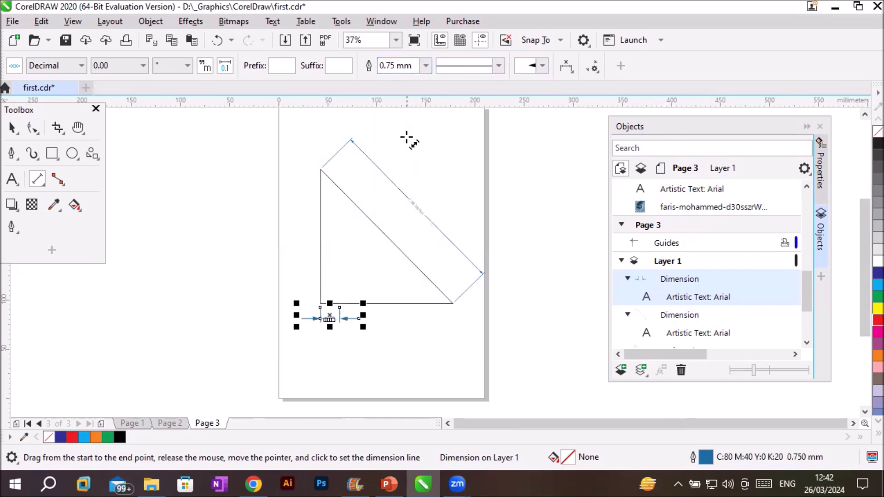
Select the dimension along the triangle's hypotenuse and set its outline width to 2.5 mm
{"action": "left_click", "coordinate": [11, 126]}
{"action": "left_click", "coordinate": [384, 174]}
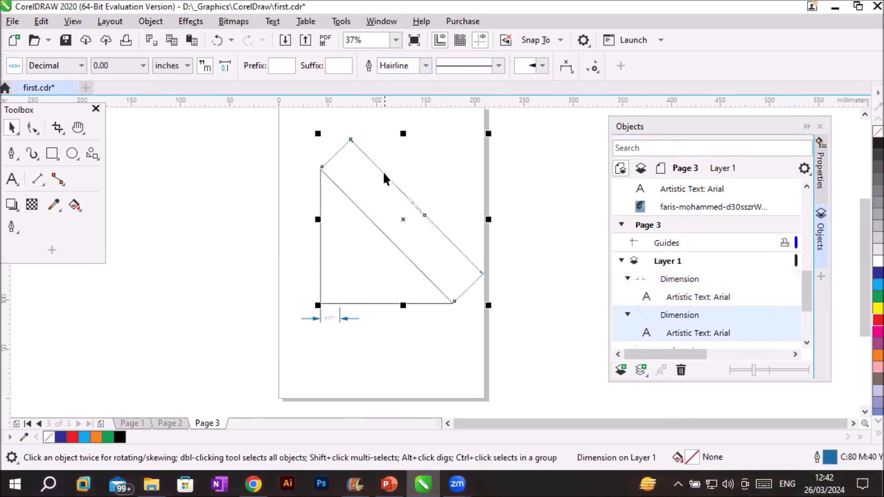
{"action": "left_click", "coordinate": [425, 66]}
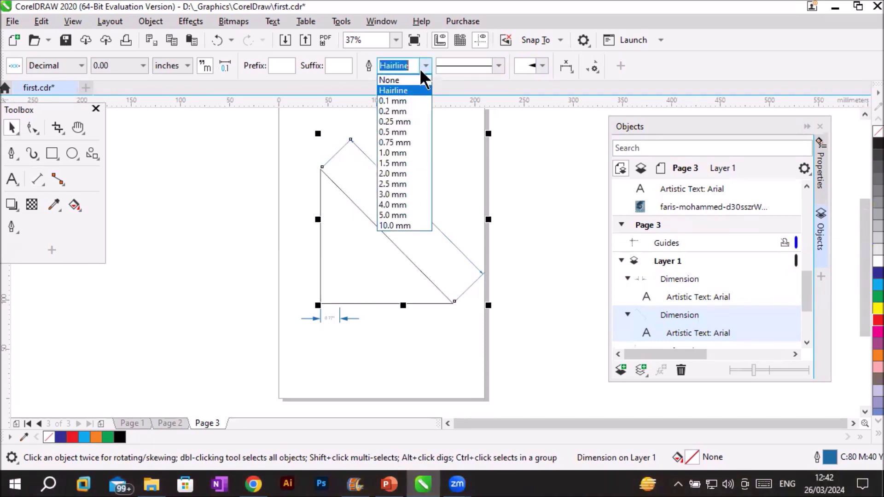
{"action": "left_click", "coordinate": [397, 175]}
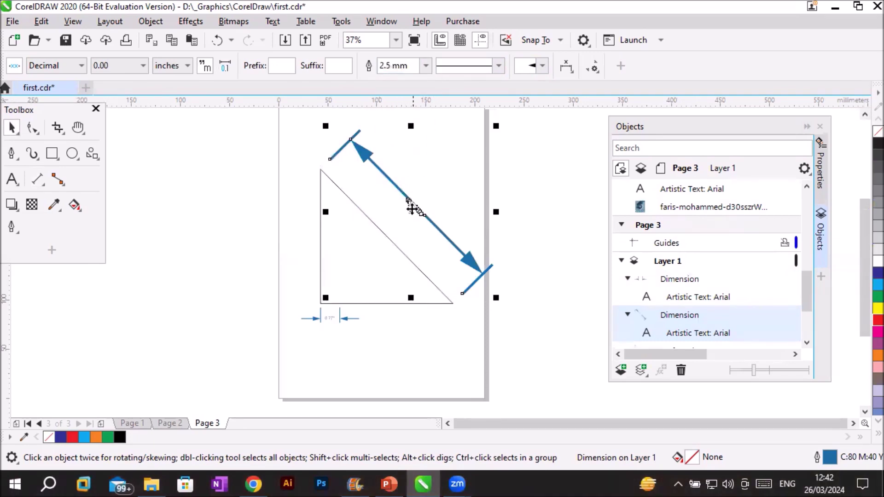
Switch the hypotenuse dimension's outline width to Hairline, to 0.25 mm and back to 2.5 mm
{"action": "left_click", "coordinate": [424, 68]}
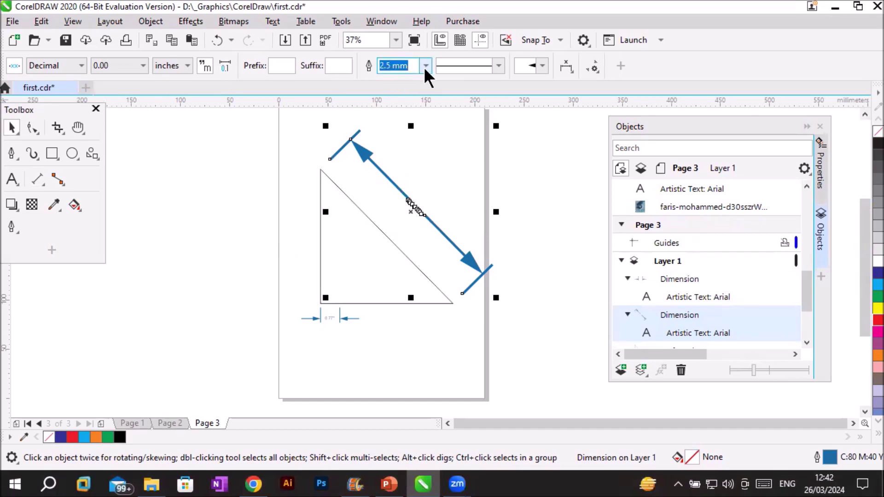
{"action": "left_click", "coordinate": [424, 67]}
{"action": "left_click", "coordinate": [412, 90]}
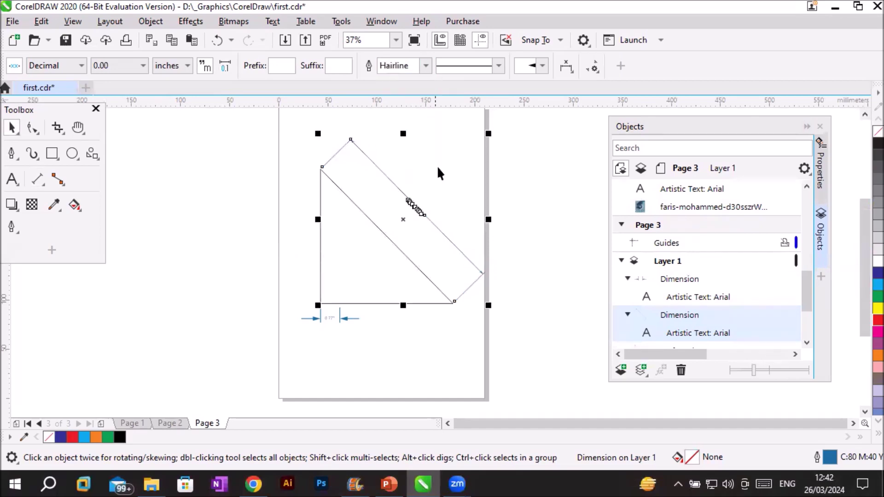
{"action": "left_click", "coordinate": [425, 66]}
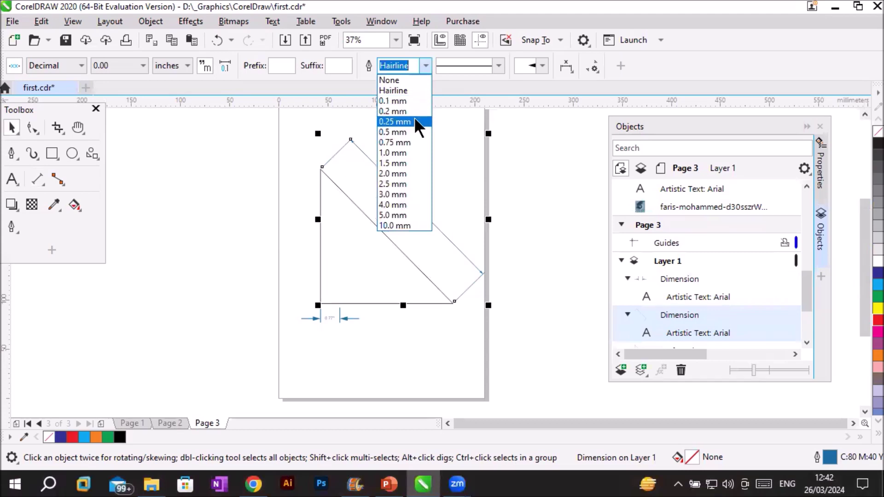
{"action": "left_click", "coordinate": [413, 121]}
{"action": "left_click", "coordinate": [425, 66]}
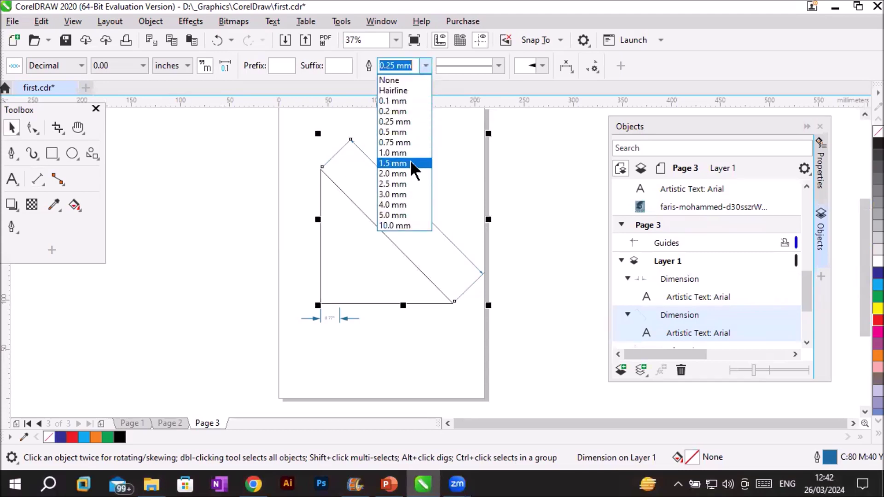
{"action": "left_click", "coordinate": [409, 183]}
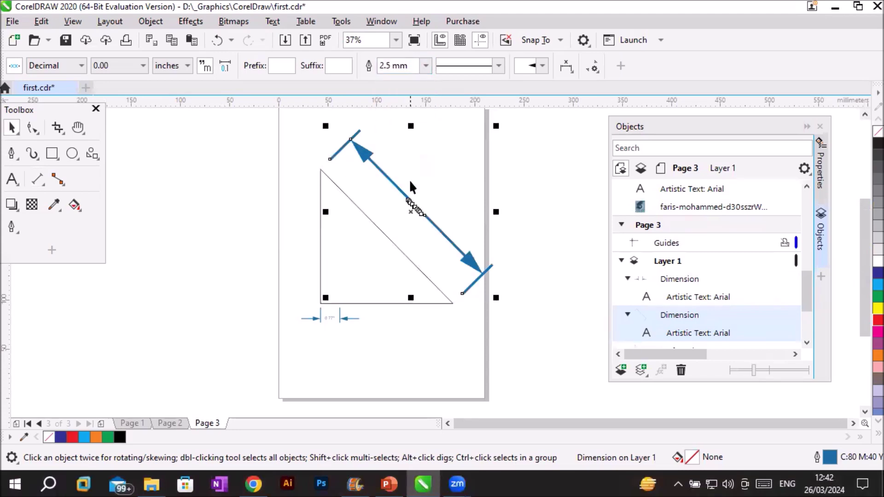
Try a starburst, a narrow forked and a feathered double arrowhead on the hypotenuse dimension
{"action": "left_click", "coordinate": [543, 65]}
{"action": "left_click", "coordinate": [534, 89]}
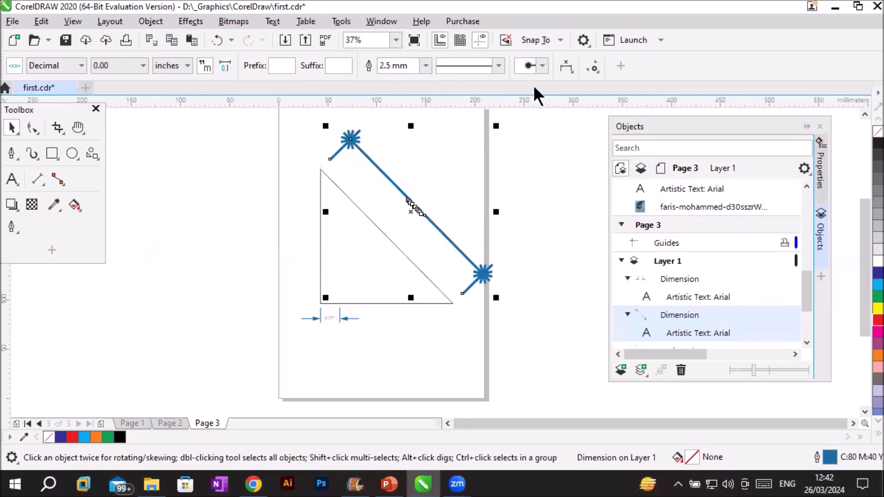
{"action": "left_click", "coordinate": [543, 65]}
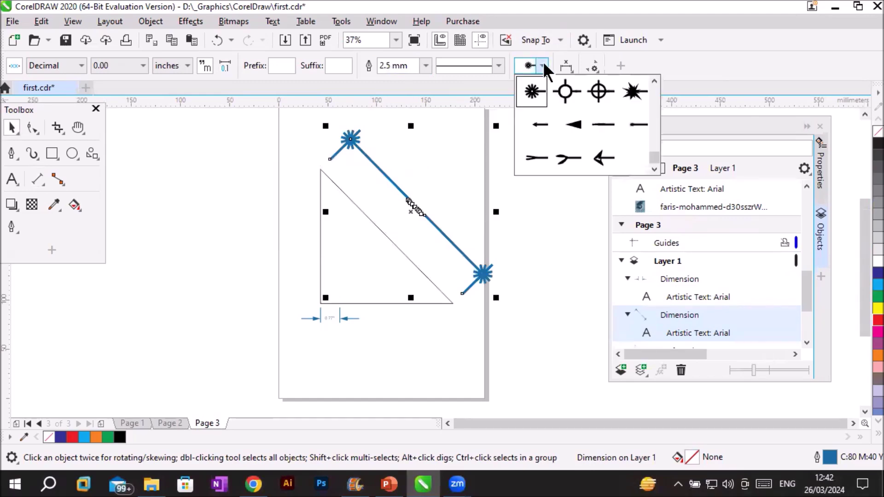
{"action": "left_click", "coordinate": [543, 156]}
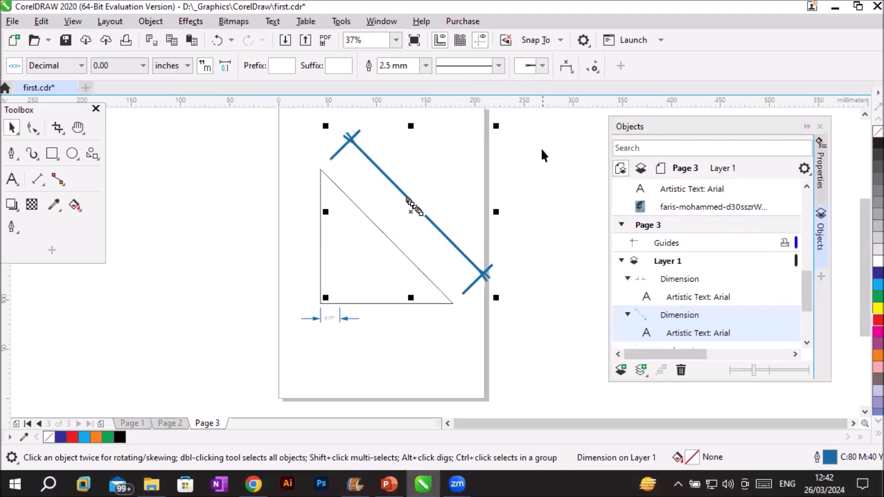
{"action": "left_click", "coordinate": [539, 64]}
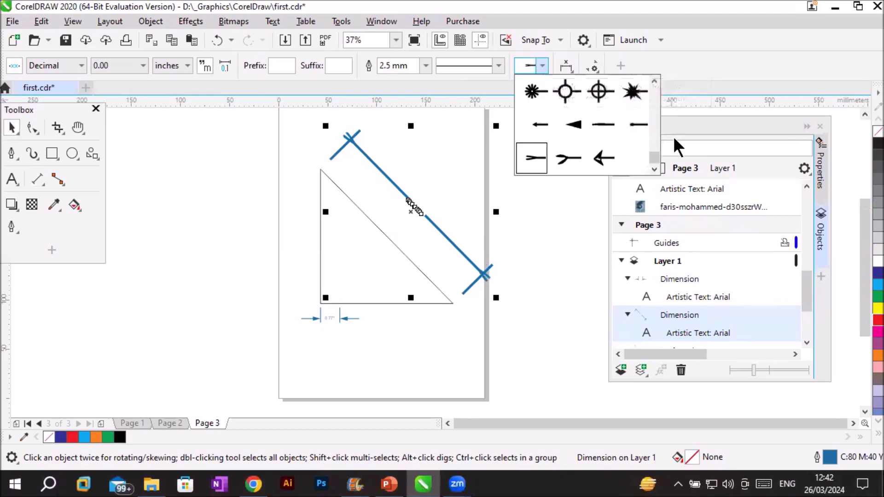
{"action": "left_click_drag", "start_coordinate": [656, 153], "coordinate": [657, 100]}
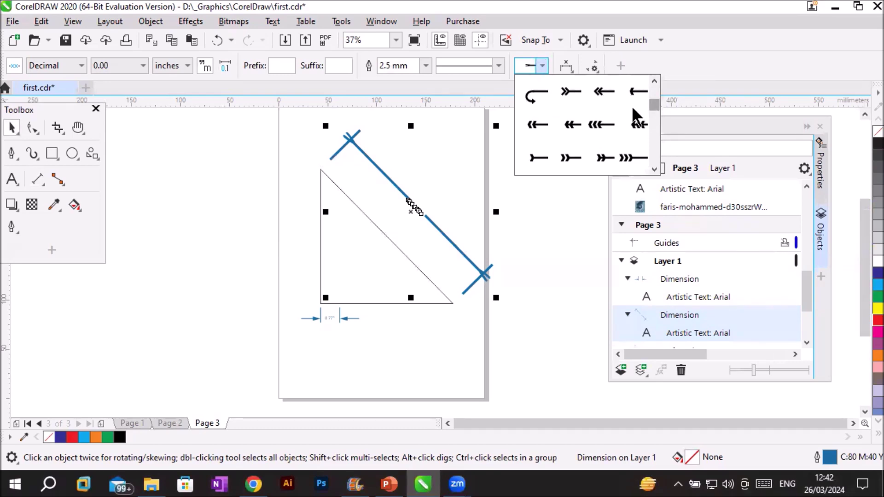
{"action": "left_click", "coordinate": [574, 92]}
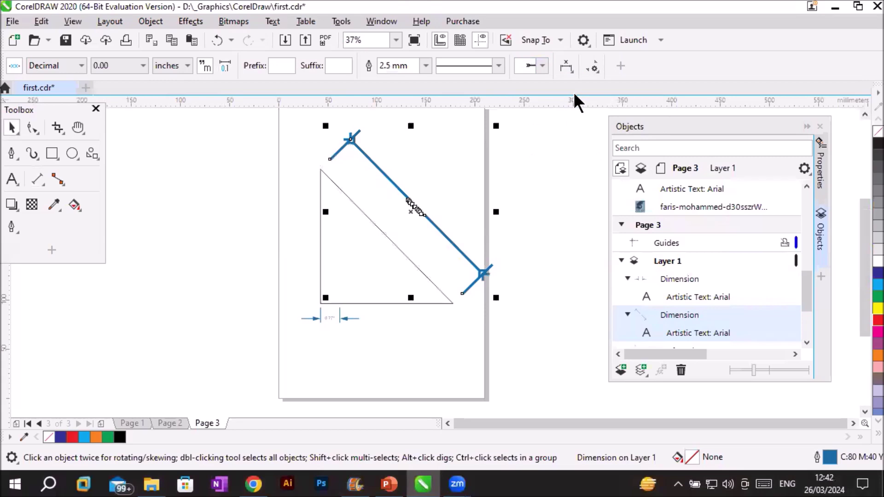
Set the hypotenuse dimension's double arrowhead to the solid triangle, Arrowhead 89
{"action": "left_click", "coordinate": [569, 68]}
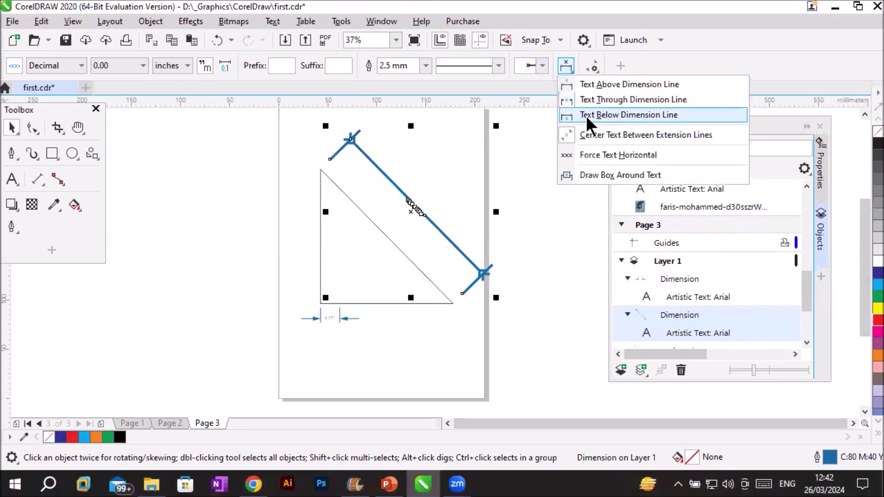
{"action": "left_click", "coordinate": [542, 65]}
{"action": "left_click_drag", "start_coordinate": [654, 102], "coordinate": [654, 151]}
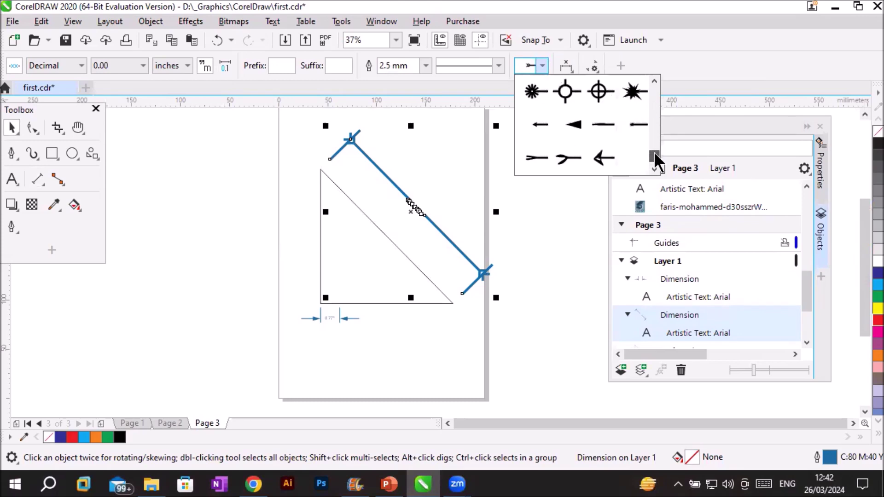
{"action": "left_click", "coordinate": [573, 125]}
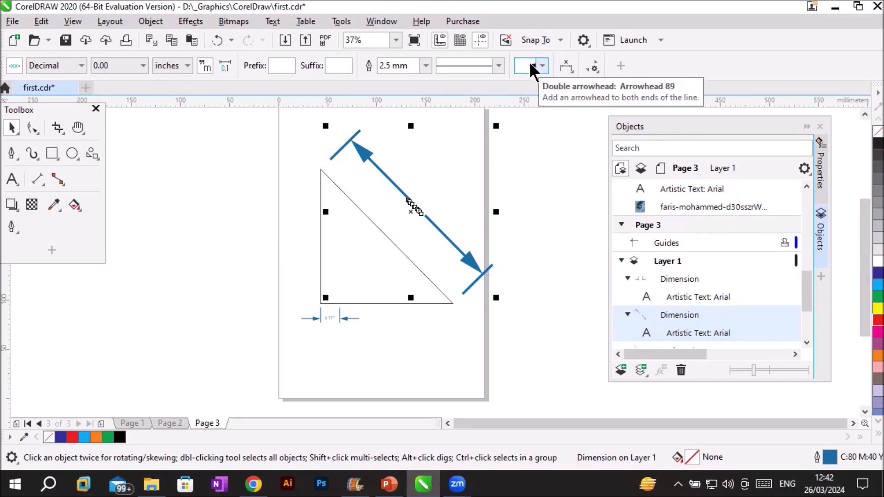
Place the hypotenuse dimension's text above the dimension line and return it to running through the line
{"action": "left_click", "coordinate": [567, 67]}
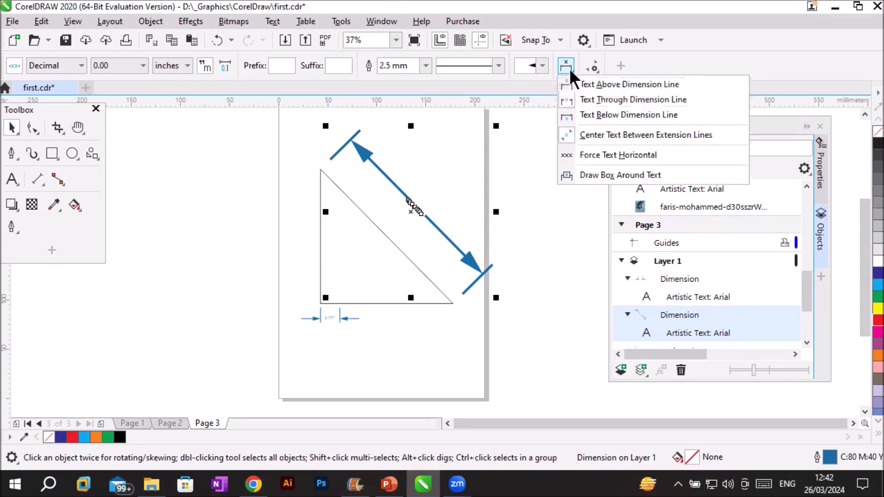
{"action": "scroll", "coordinate": [426, 214], "scroll_direction": "up", "scroll_amount": 4}
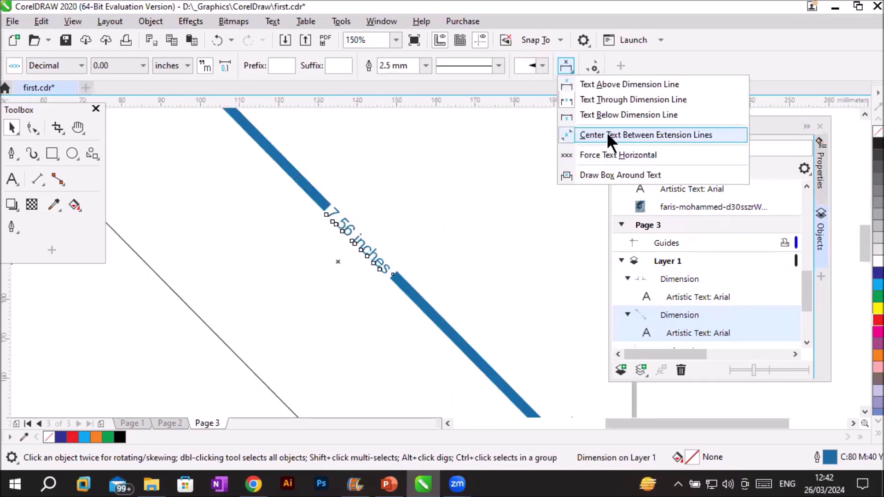
{"action": "left_click", "coordinate": [623, 84]}
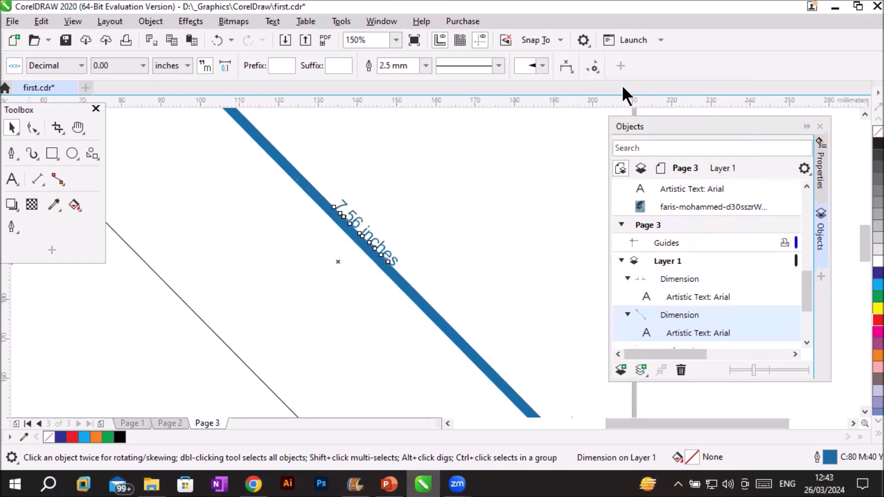
{"action": "left_click", "coordinate": [572, 70]}
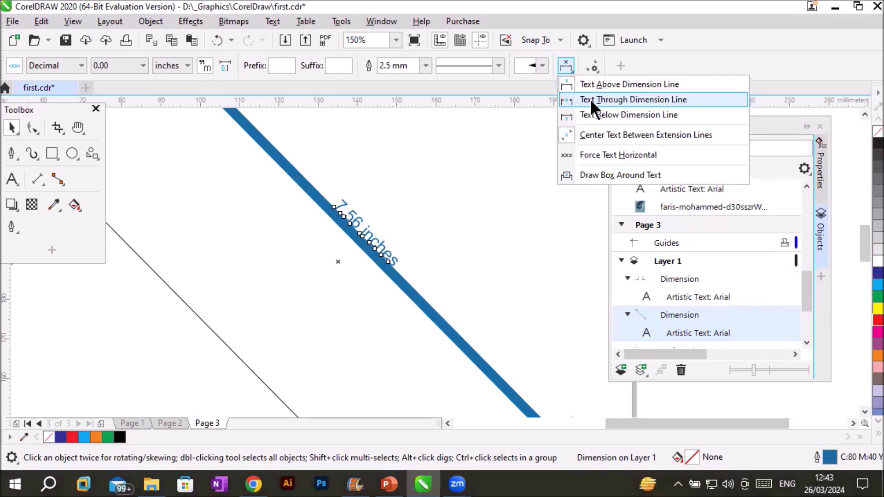
{"action": "left_click", "coordinate": [591, 105]}
Place the hypotenuse dimension's text below the dimension line and force it horizontal
{"action": "left_click", "coordinate": [571, 68]}
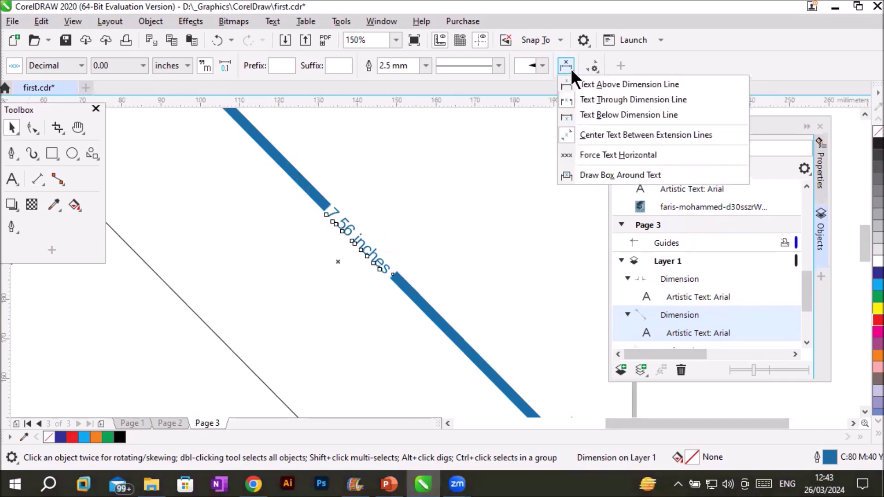
{"action": "left_click", "coordinate": [583, 116]}
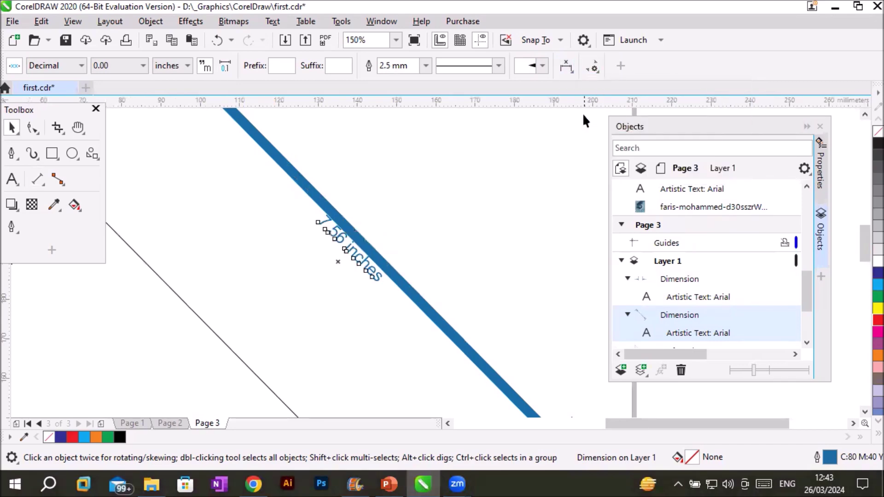
{"action": "left_click", "coordinate": [565, 67]}
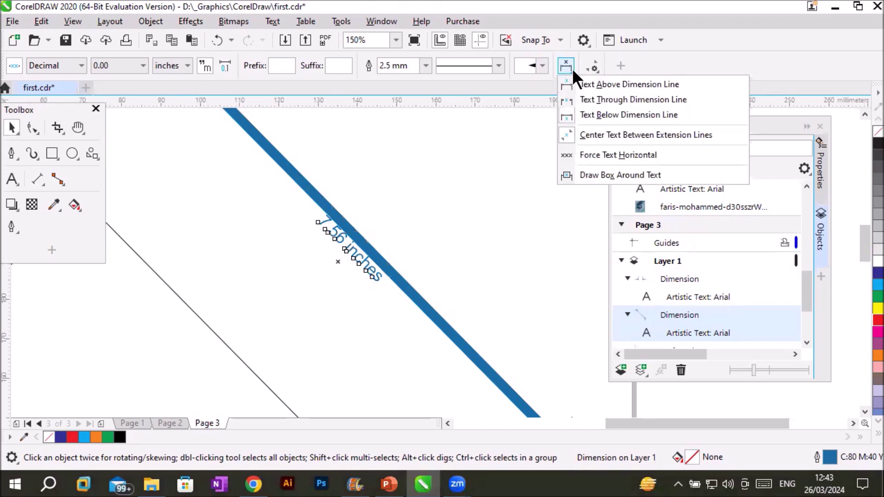
{"action": "left_click", "coordinate": [606, 154]}
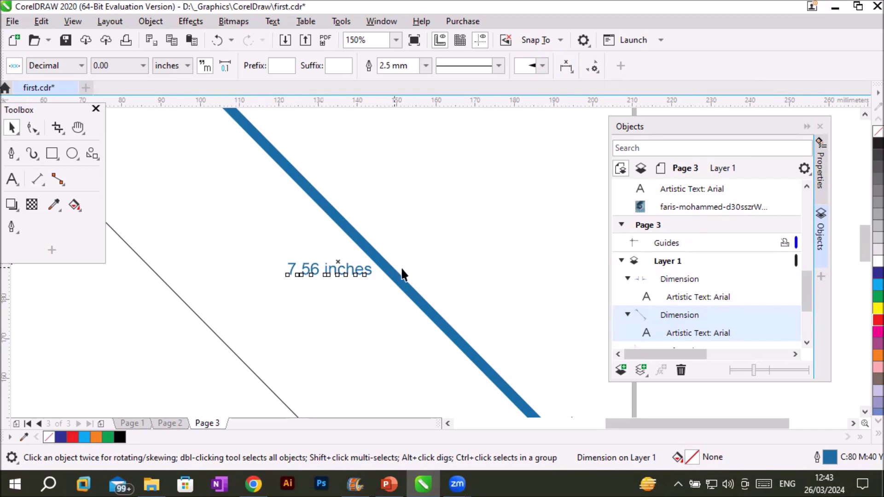
Draw a box around the hypotenuse dimension's text and set the dimension's outline width to 0.25 mm
{"action": "left_click", "coordinate": [573, 70]}
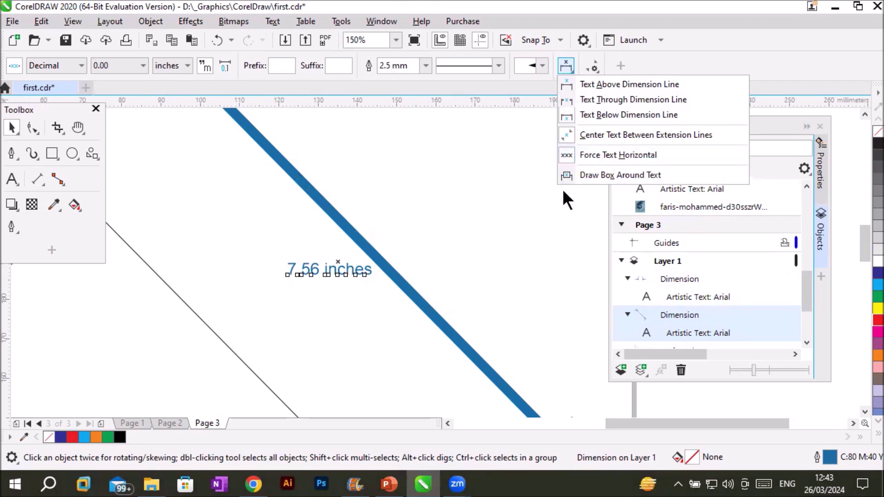
{"action": "left_click", "coordinate": [574, 169]}
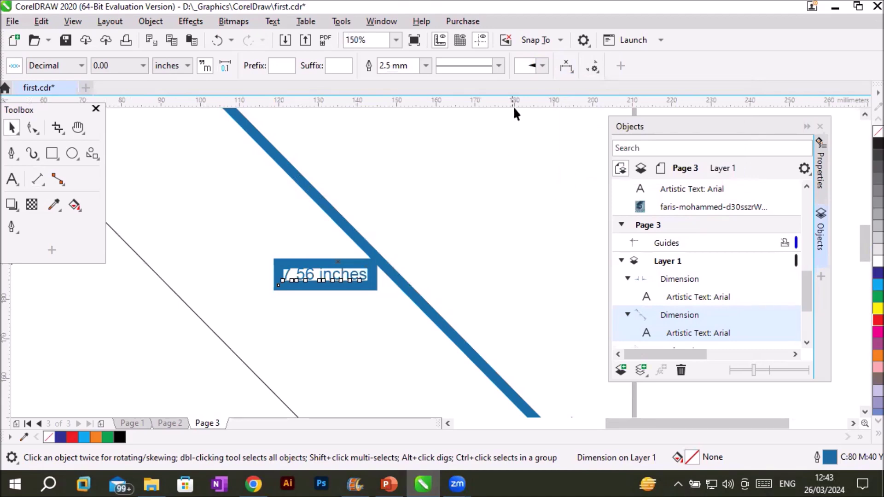
{"action": "left_click", "coordinate": [425, 66]}
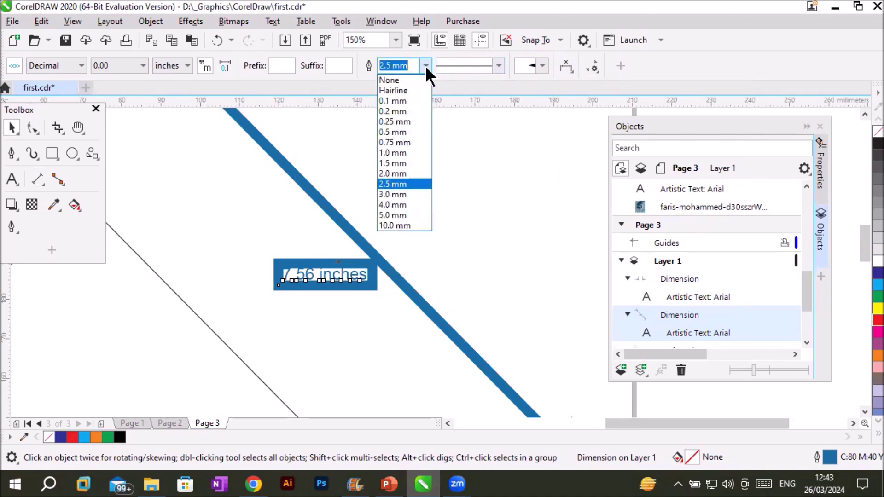
{"action": "left_click", "coordinate": [404, 118]}
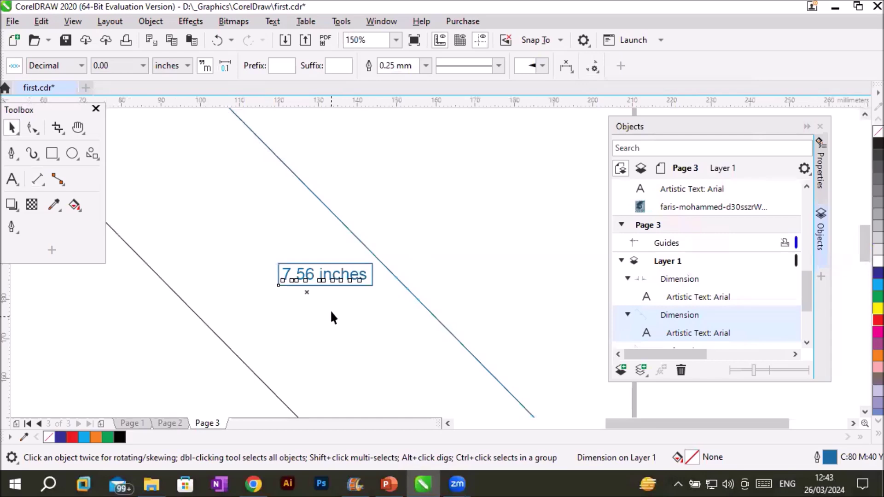
{"action": "scroll", "coordinate": [331, 310], "scroll_direction": "up", "scroll_amount": 2}
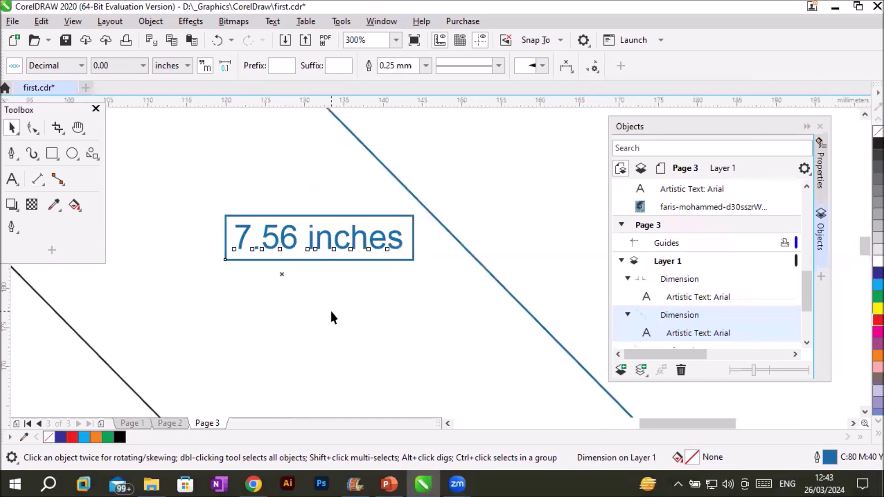
Remove the box around the hypotenuse dimension's text and turn off its forced horizontal orientation
{"action": "left_click", "coordinate": [566, 65]}
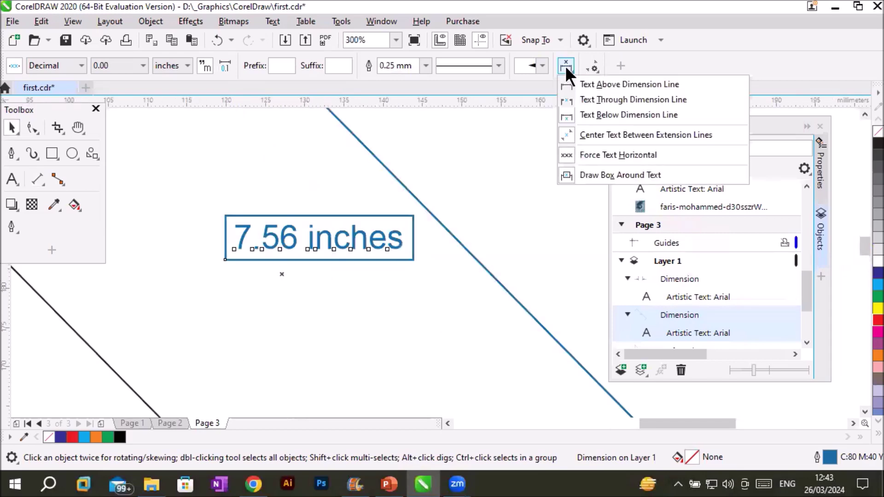
{"action": "left_click", "coordinate": [583, 170]}
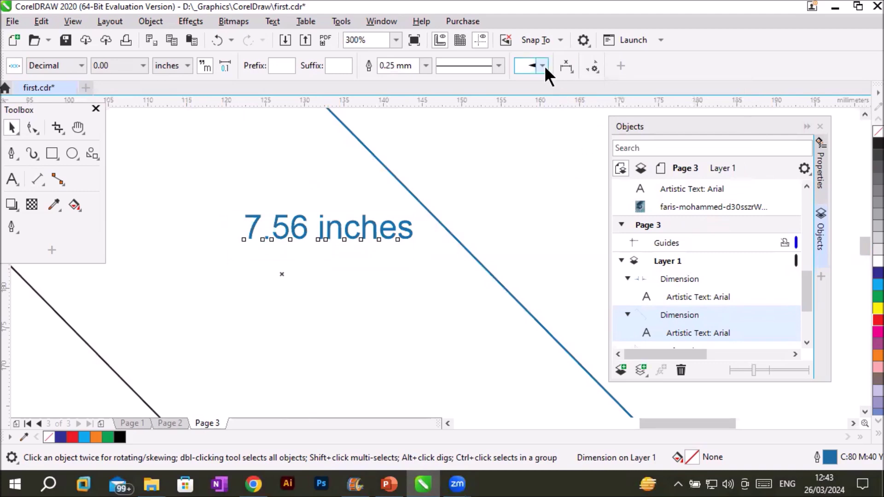
{"action": "left_click", "coordinate": [562, 69]}
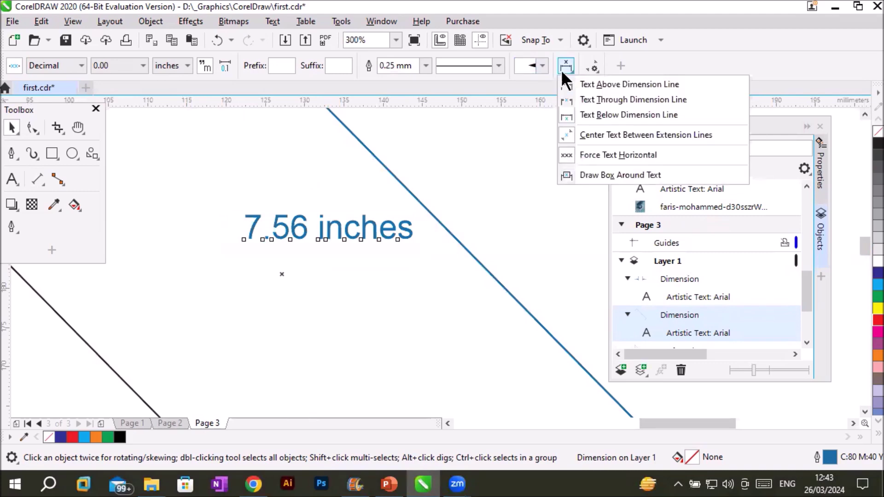
{"action": "left_click", "coordinate": [593, 155]}
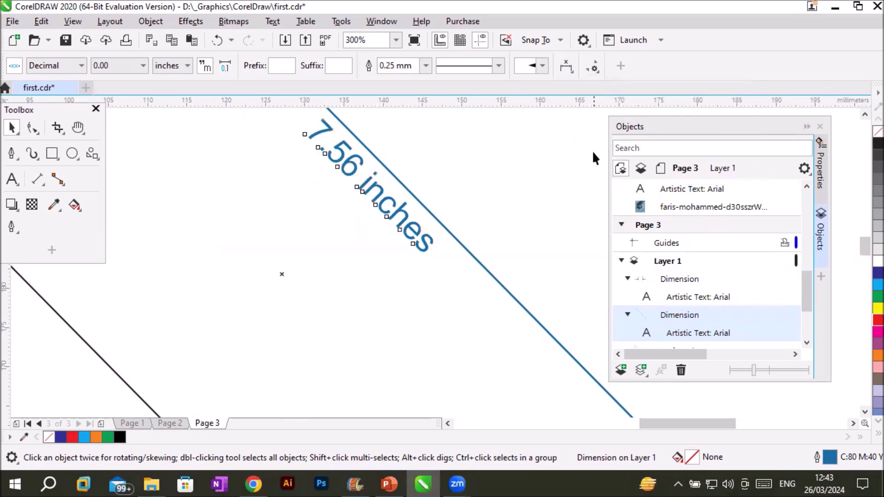
Place the hypotenuse dimension's text through the dimension line
{"action": "left_click", "coordinate": [568, 77]}
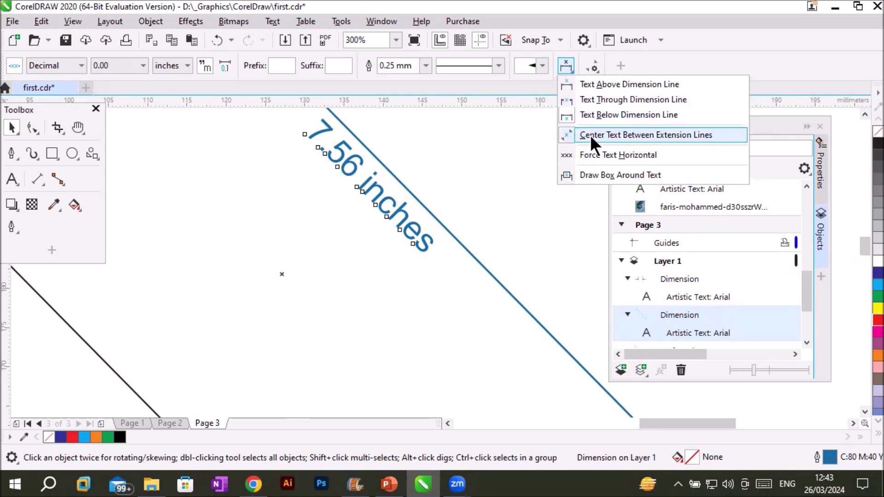
{"action": "left_click", "coordinate": [618, 99]}
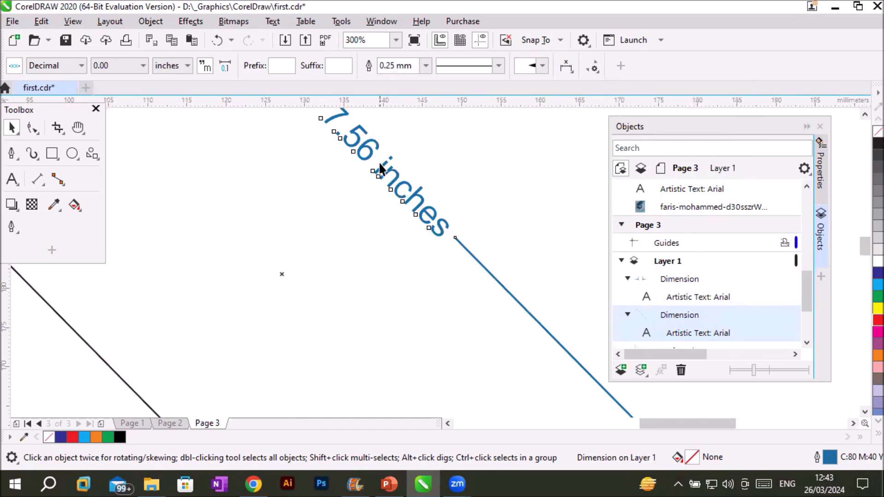
{"action": "scroll", "coordinate": [379, 168], "scroll_direction": "down", "scroll_amount": 3}
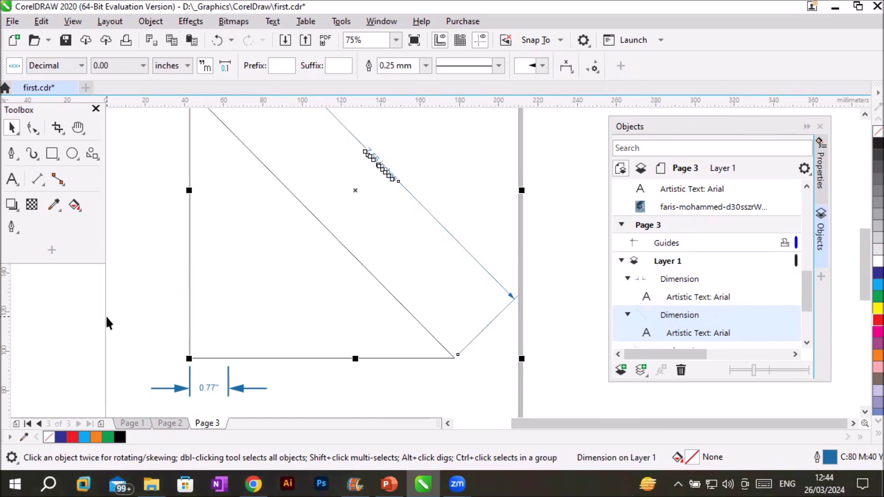
Add an Angular Dimension between the triangle's base and hypotenuse, with its arc inside the triangle close to the corner
{"action": "left_click", "coordinate": [30, 179]}
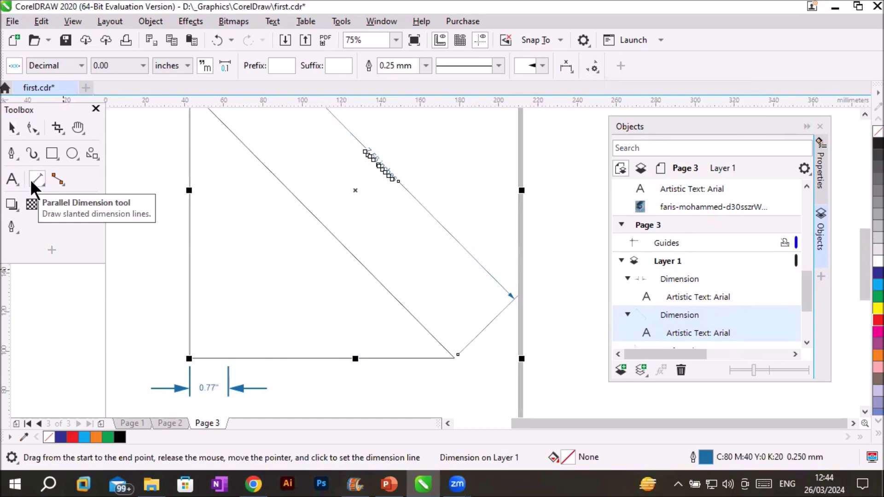
{"action": "left_click", "coordinate": [31, 182]}
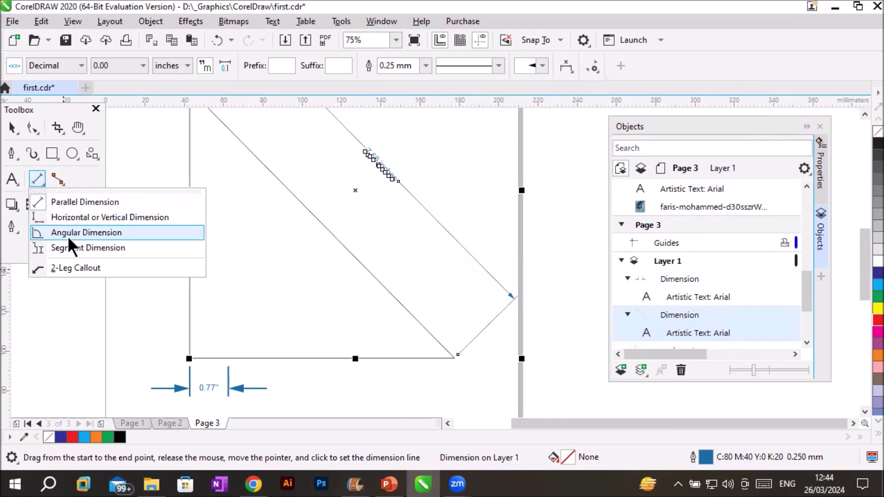
{"action": "left_click", "coordinate": [85, 230]}
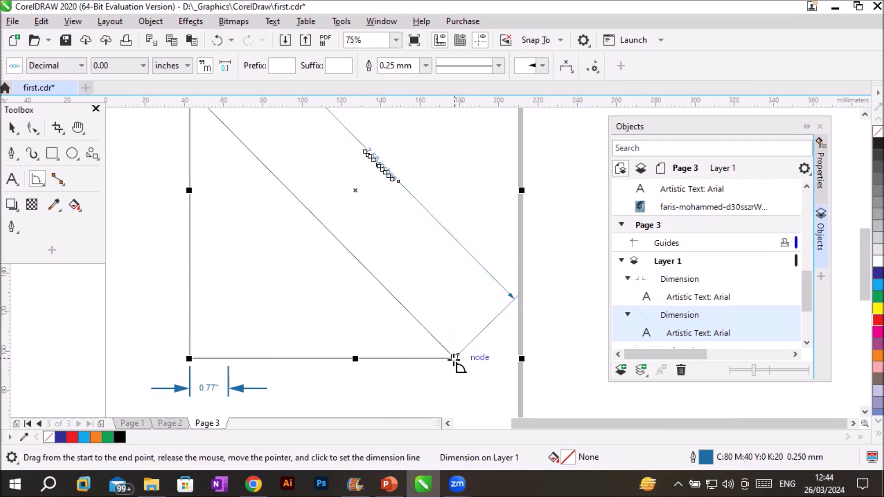
{"action": "left_click_drag", "start_coordinate": [455, 358], "coordinate": [419, 358]}
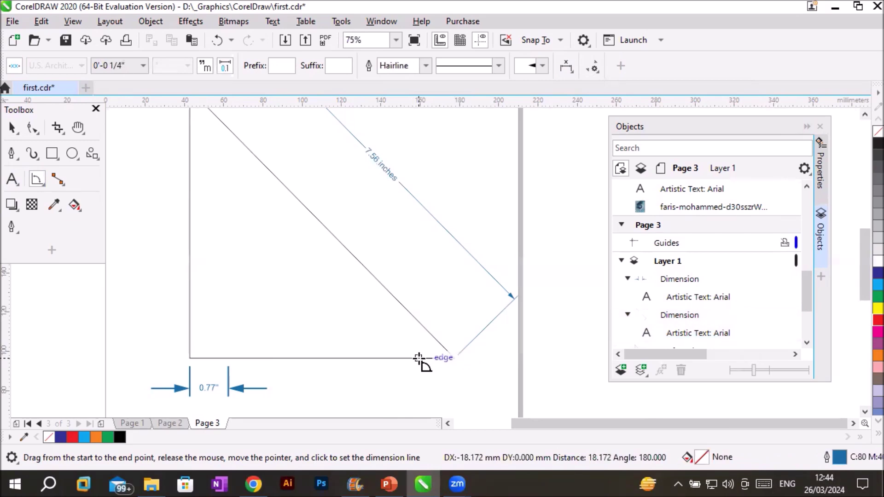
{"action": "left_click_drag", "start_coordinate": [419, 358], "coordinate": [418, 358]}
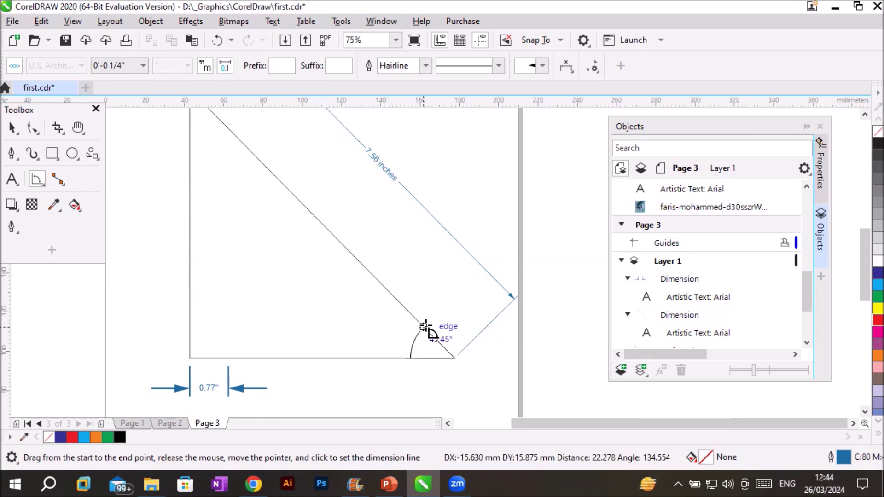
{"action": "left_click", "coordinate": [426, 328]}
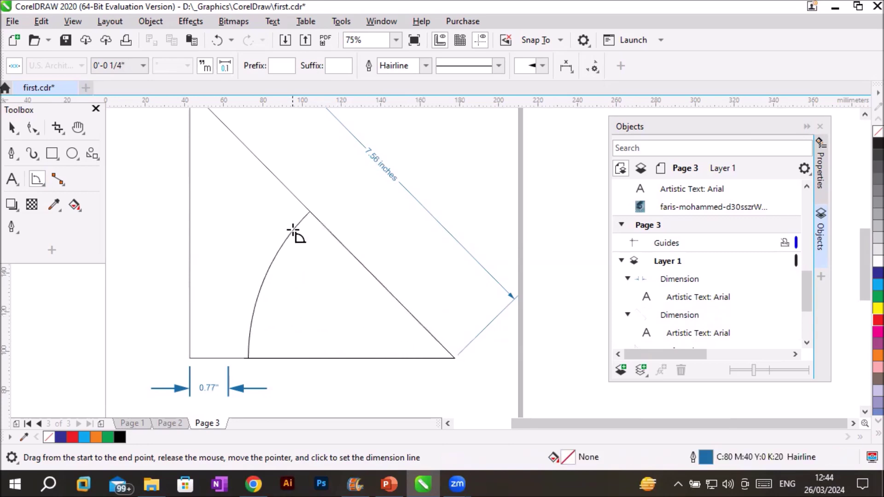
{"action": "left_click", "coordinate": [414, 318]}
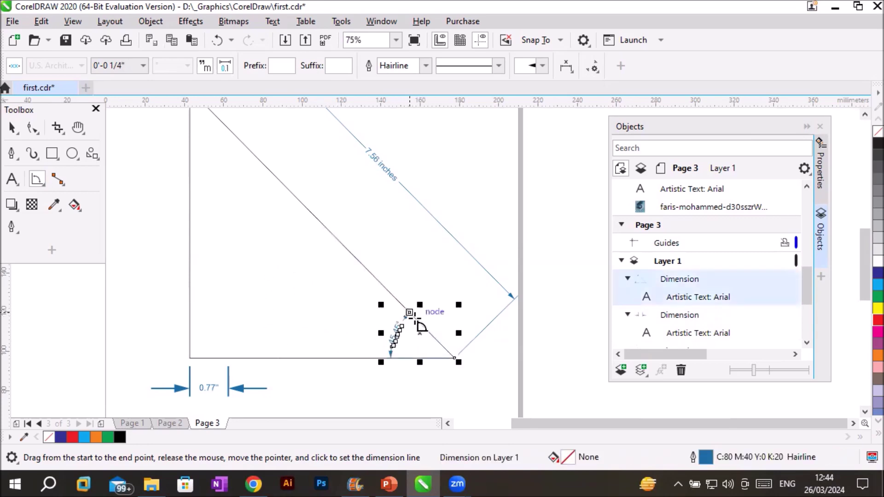
{"action": "scroll", "coordinate": [386, 346], "scroll_direction": "up", "scroll_amount": 4}
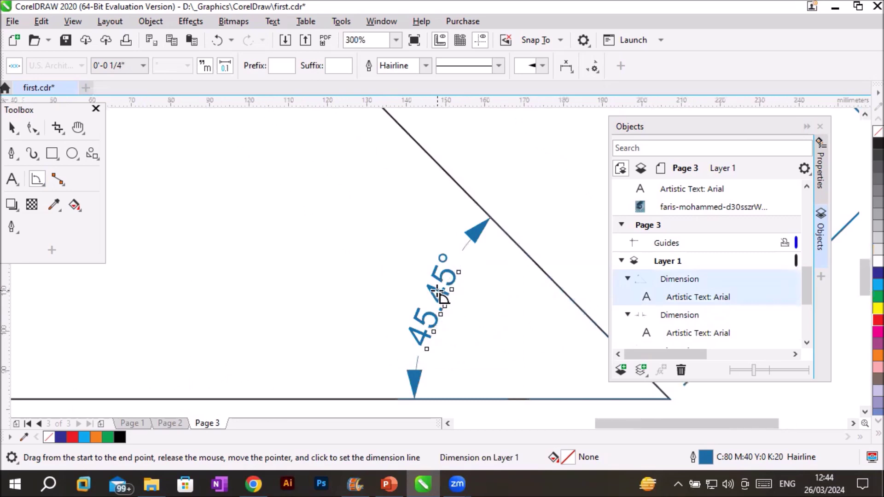
Add an angular dimension at the triangle's top corner, between the hypotenuse and the vertical side
{"action": "scroll", "coordinate": [439, 295], "scroll_direction": "down", "scroll_amount": 4}
{"action": "scroll", "coordinate": [440, 295], "scroll_direction": "down", "scroll_amount": 1}
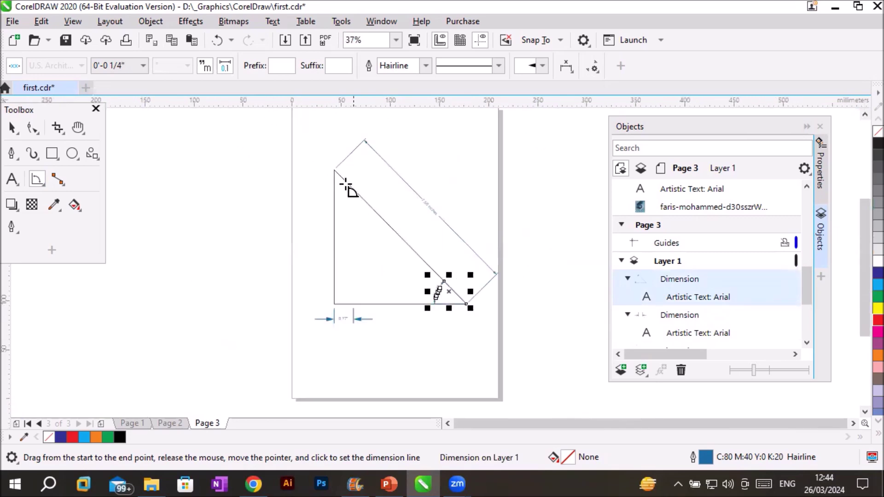
{"action": "scroll", "coordinate": [335, 163], "scroll_direction": "up", "scroll_amount": 3}
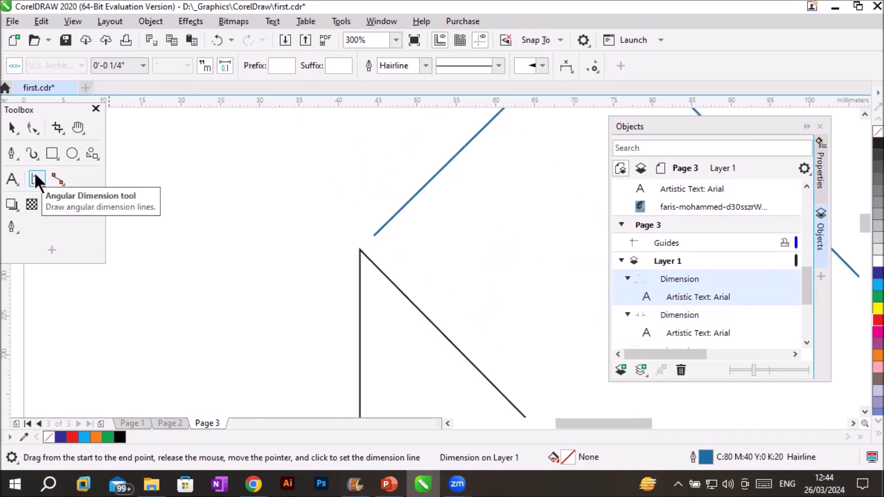
{"action": "left_click_drag", "start_coordinate": [359, 249], "coordinate": [401, 287]}
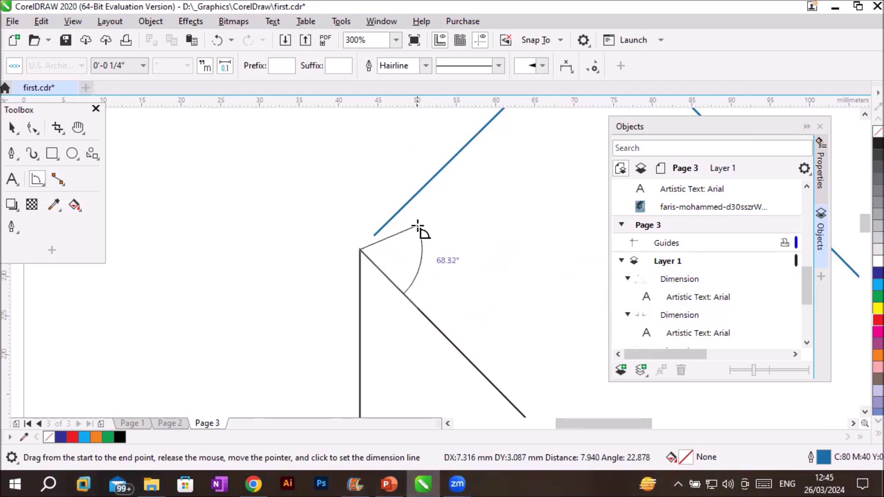
{"action": "left_click", "coordinate": [359, 320]}
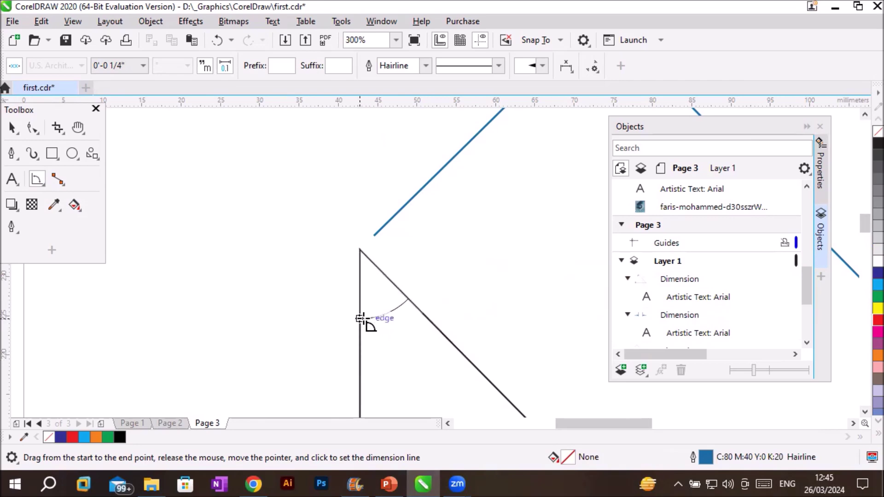
{"action": "left_click", "coordinate": [361, 319]}
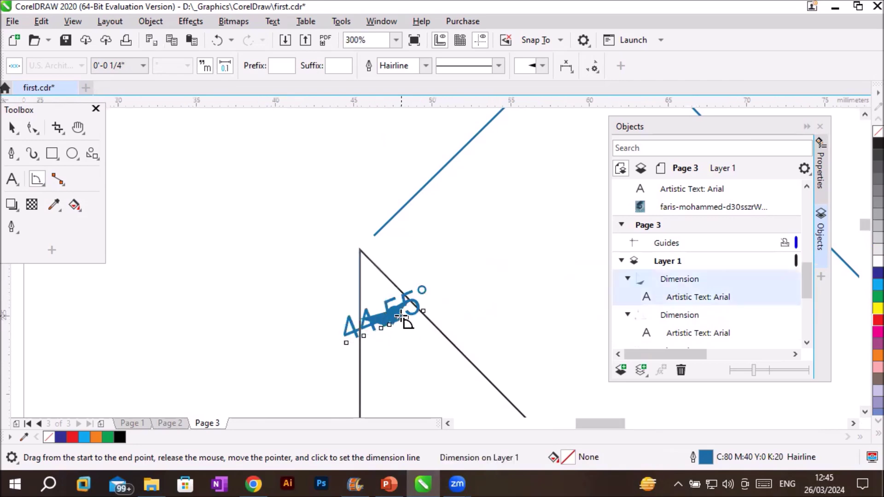
{"action": "scroll", "coordinate": [401, 317], "scroll_direction": "up", "scroll_amount": 3}
{"action": "scroll", "coordinate": [401, 318], "scroll_direction": "up", "scroll_amount": 2}
{"action": "scroll", "coordinate": [405, 315], "scroll_direction": "down", "scroll_amount": 2}
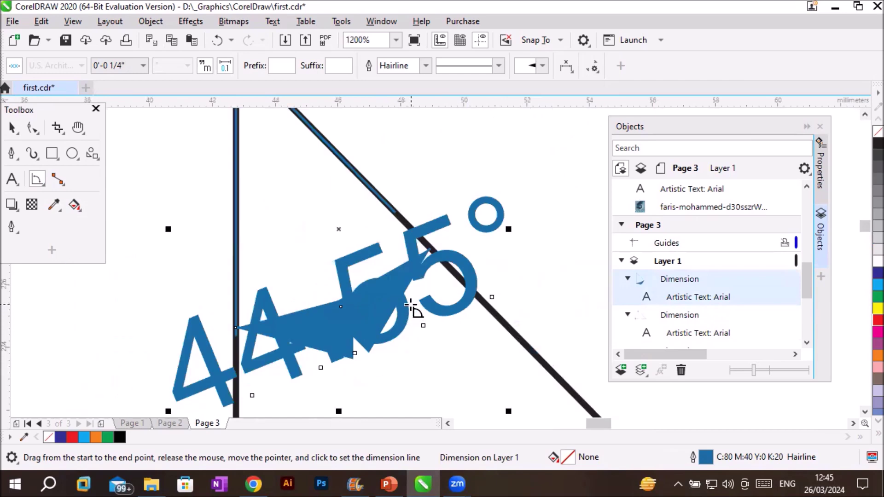
Add an angular dimension at the triangle's right-angle corner, from the base to the vertical side, and deselect it
{"action": "scroll", "coordinate": [339, 278], "scroll_direction": "down", "scroll_amount": 2}
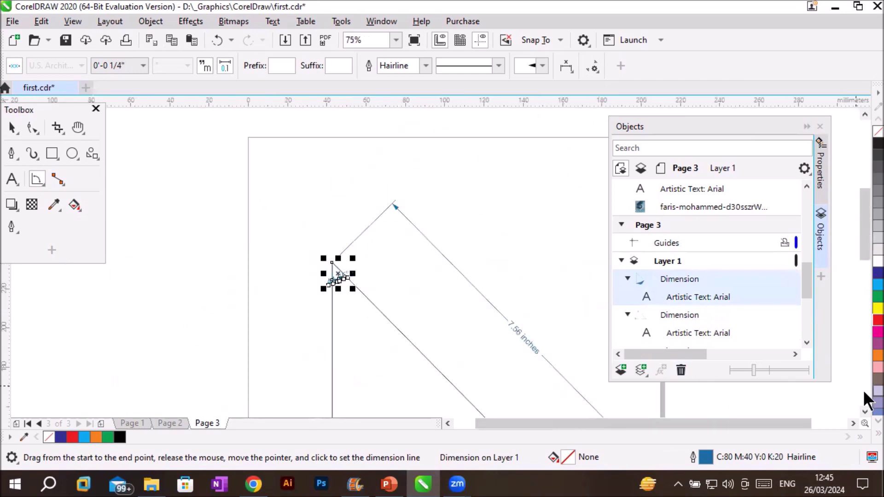
{"action": "left_click", "coordinate": [864, 412]}
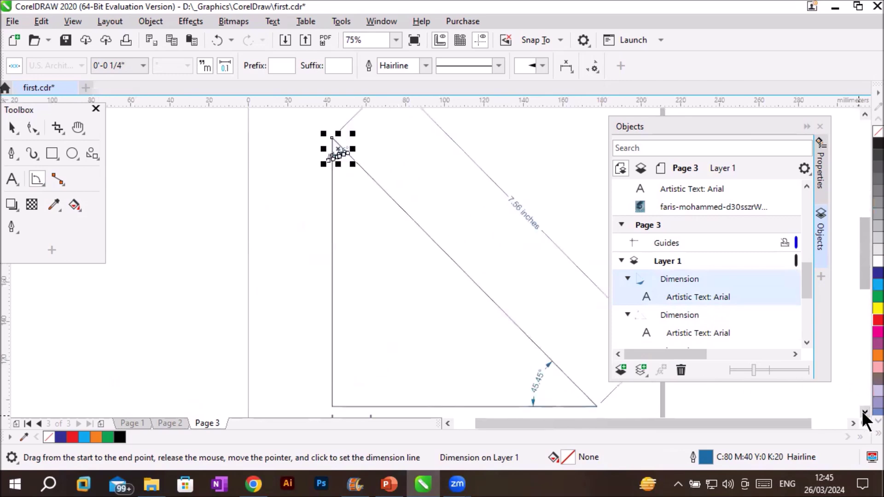
{"action": "scroll", "coordinate": [375, 343], "scroll_direction": "up", "scroll_amount": 2}
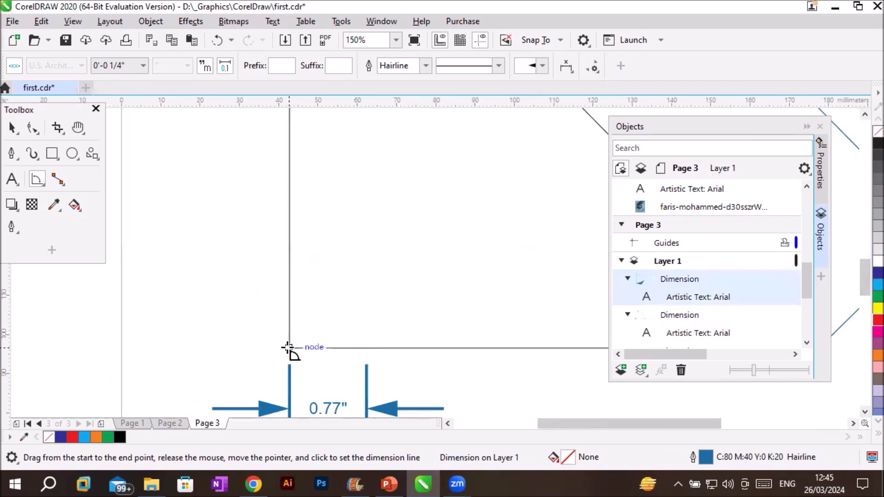
{"action": "left_click_drag", "start_coordinate": [288, 347], "coordinate": [353, 347]}
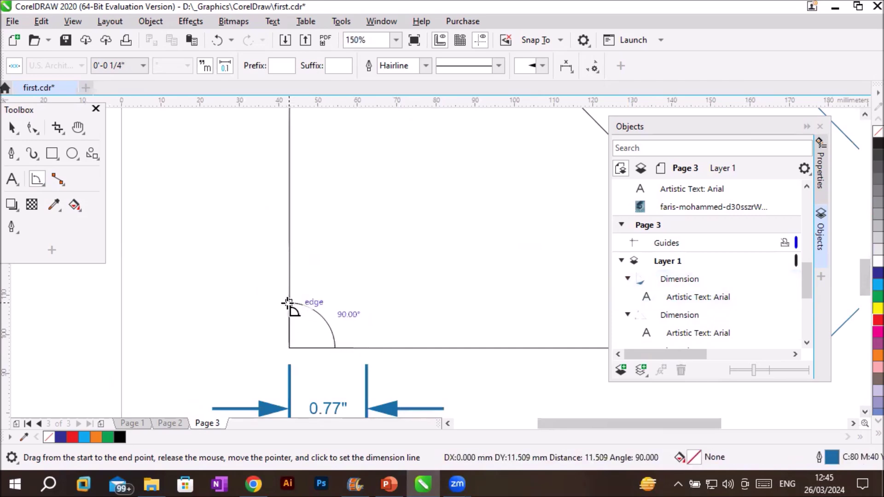
{"action": "left_click", "coordinate": [290, 221]}
{"action": "left_click", "coordinate": [290, 220]}
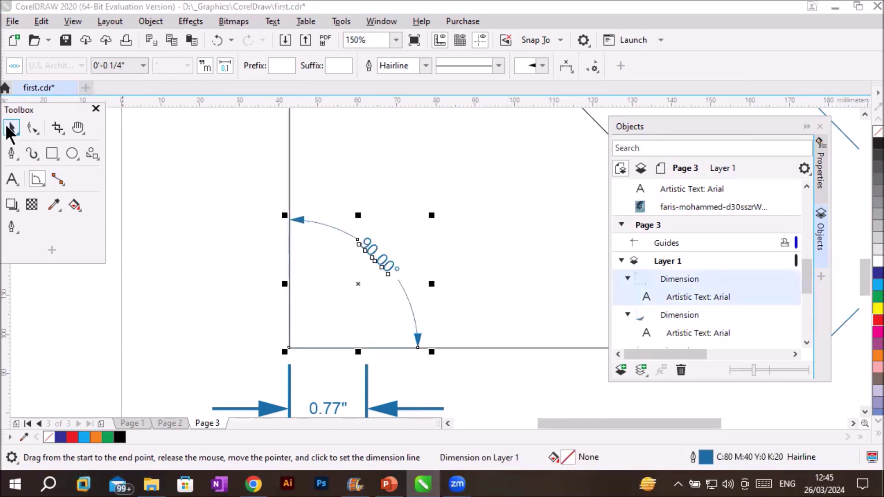
{"action": "left_click", "coordinate": [11, 128]}
{"action": "left_click", "coordinate": [192, 266]}
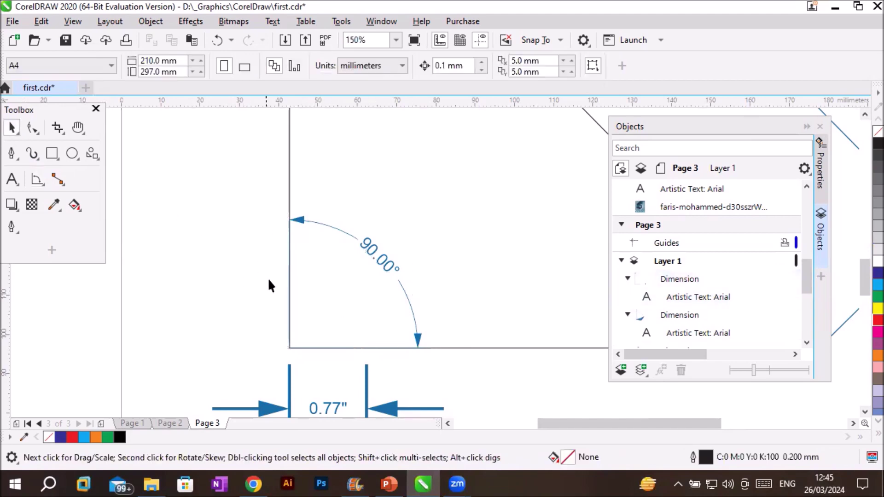
Select the triangle with all its dimensions and move it off the page into the empty area on its right
{"action": "scroll", "coordinate": [275, 269], "scroll_direction": "down", "scroll_amount": 2}
{"action": "scroll", "coordinate": [275, 264], "scroll_direction": "down", "scroll_amount": 2}
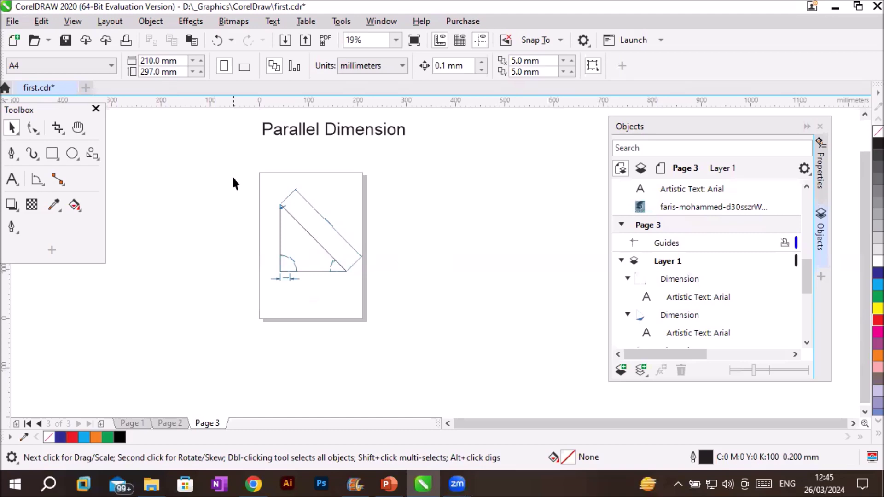
{"action": "left_click_drag", "start_coordinate": [234, 175], "coordinate": [374, 315]}
{"action": "mouse_move", "coordinate": [345, 269]}
{"action": "left_mouse_down"}
{"action": "mouse_move", "coordinate": [432, 256]}
{"action": "mouse_move", "coordinate": [517, 265]}
{"action": "mouse_move", "coordinate": [462, 304]}
{"action": "left_mouse_up"}
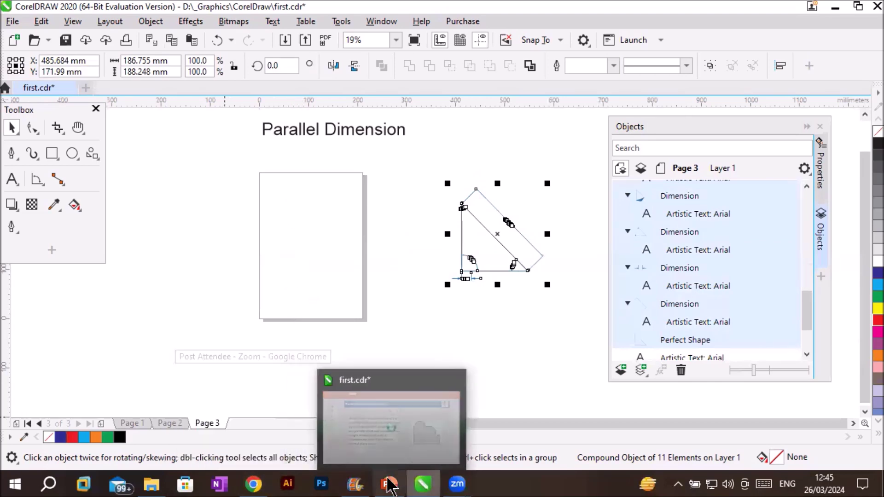
Bring the floor plan image from the D:\_Graphics\Images folder into the drawing and position it over the lower part of the page
{"action": "left_click", "coordinate": [152, 484]}
{"action": "key", "text": "alt+Up"}
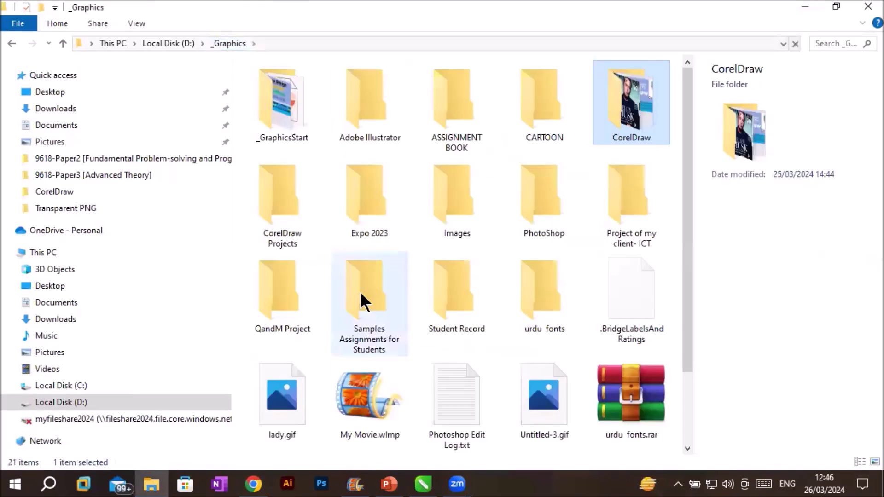
{"action": "double_click", "coordinate": [455, 198]}
{"action": "double_click", "coordinate": [530, 374]}
{"action": "left_click", "coordinate": [647, 201]}
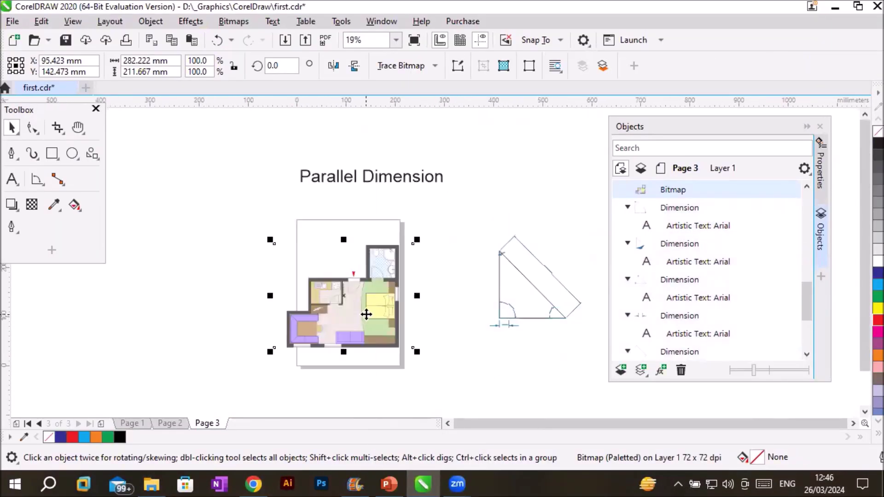
{"action": "left_click_drag", "start_coordinate": [366, 314], "coordinate": [369, 331]}
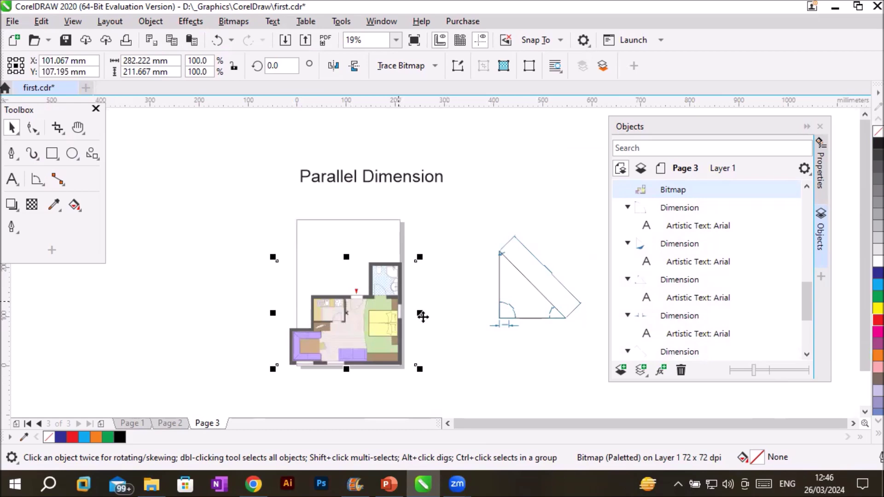
{"action": "scroll", "coordinate": [413, 385], "scroll_direction": "up", "scroll_amount": 2}
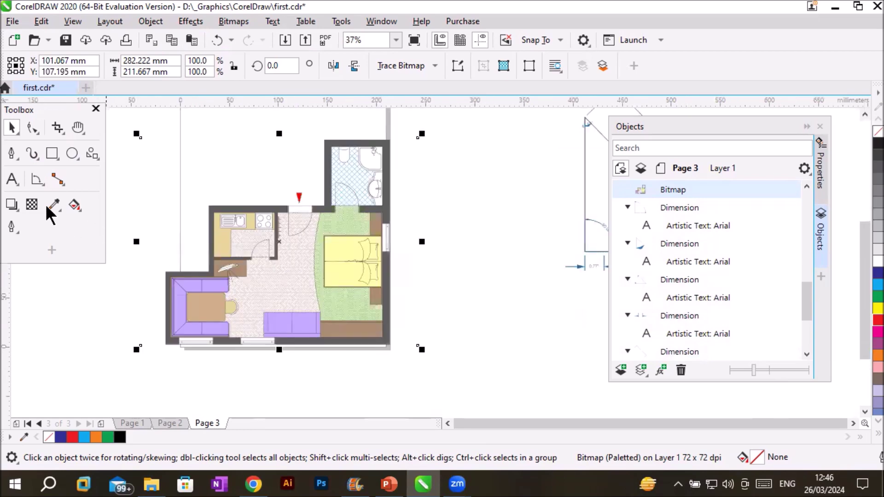
{"action": "left_click", "coordinate": [33, 178]}
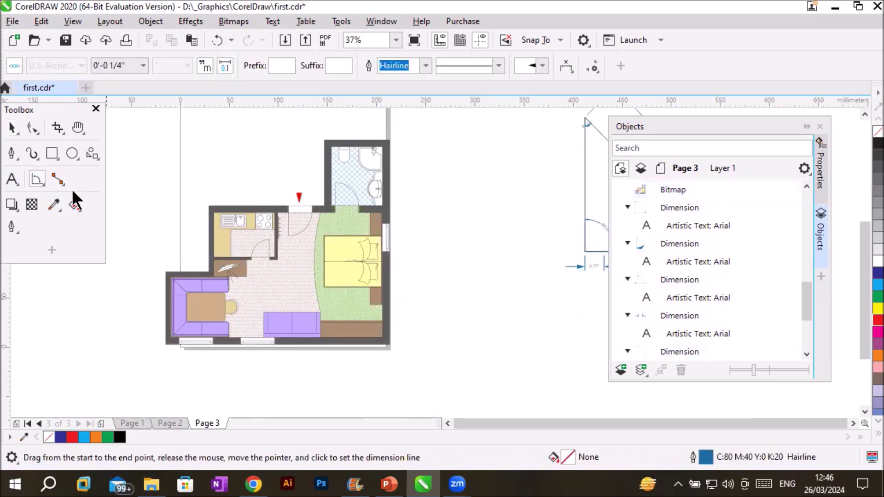
{"action": "left_click_drag", "start_coordinate": [387, 142], "coordinate": [388, 201]}
{"action": "left_click", "coordinate": [388, 203]}
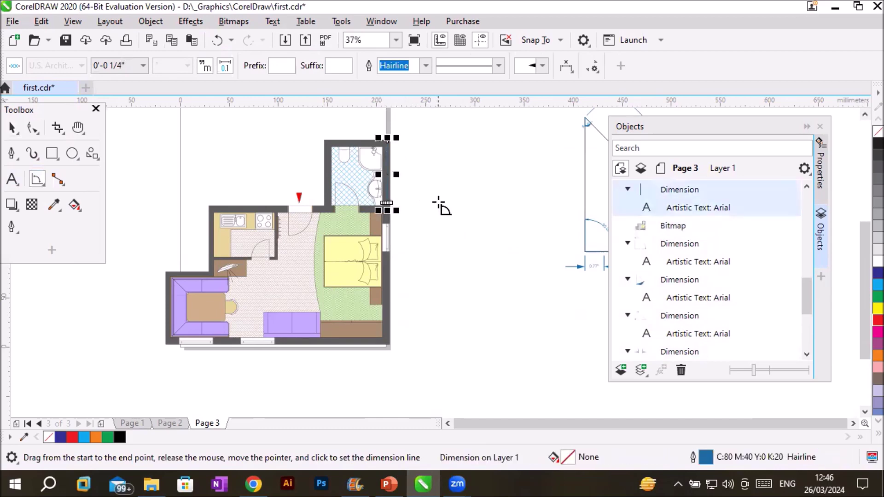
{"action": "key", "text": "Escape"}
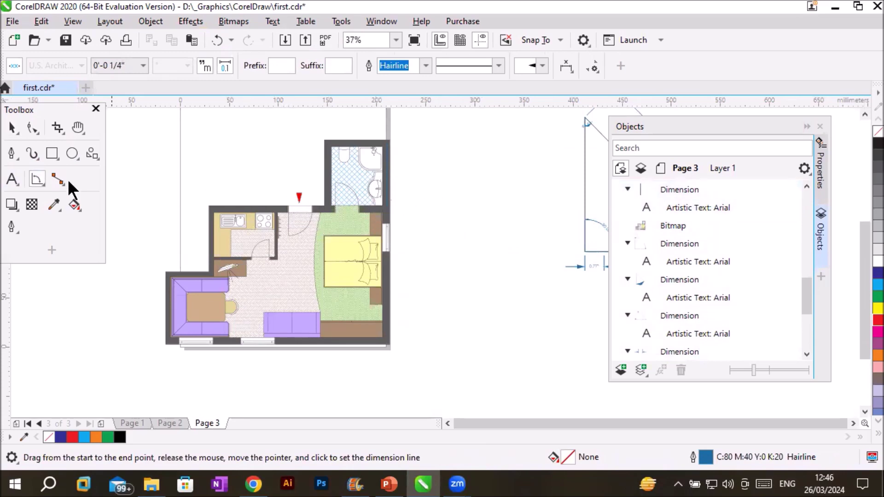
{"action": "left_click", "coordinate": [10, 126]}
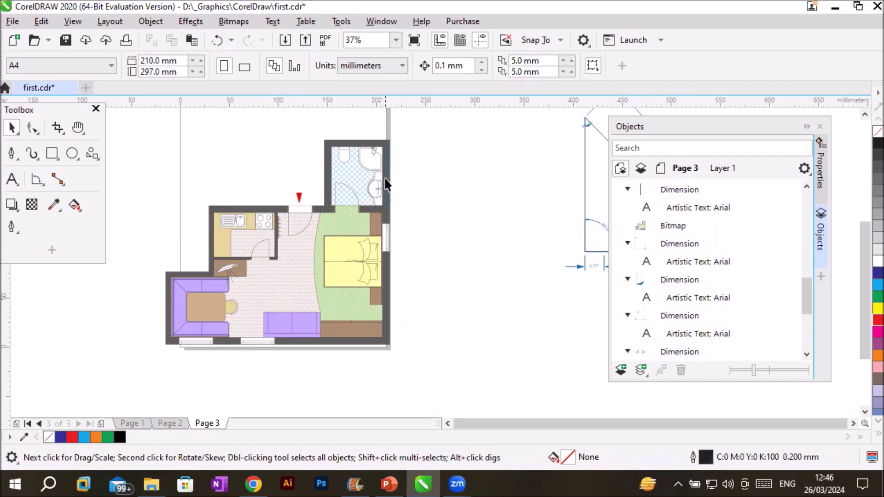
{"action": "left_click", "coordinate": [386, 183]}
{"action": "key", "text": "Delete"}
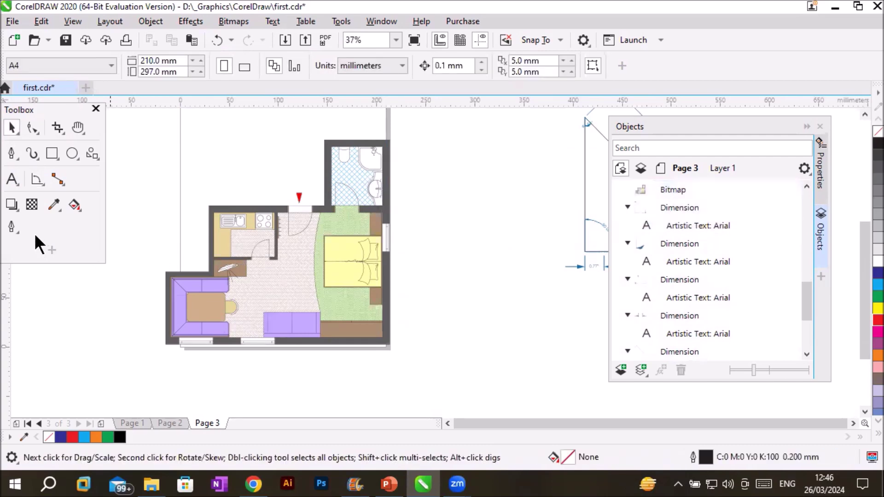
Add a Parallel Dimension across the full width of the floor plan's bottom wall, with its line placed below the plan
{"action": "left_click", "coordinate": [34, 181]}
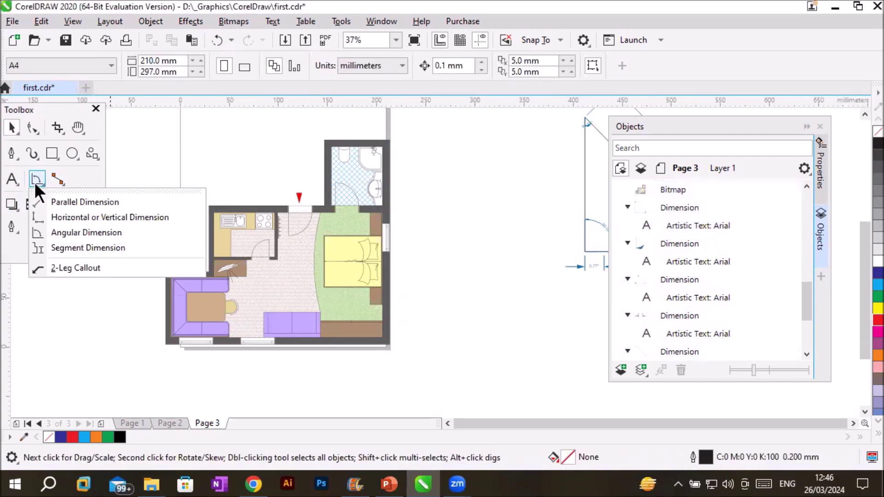
{"action": "left_click", "coordinate": [86, 204]}
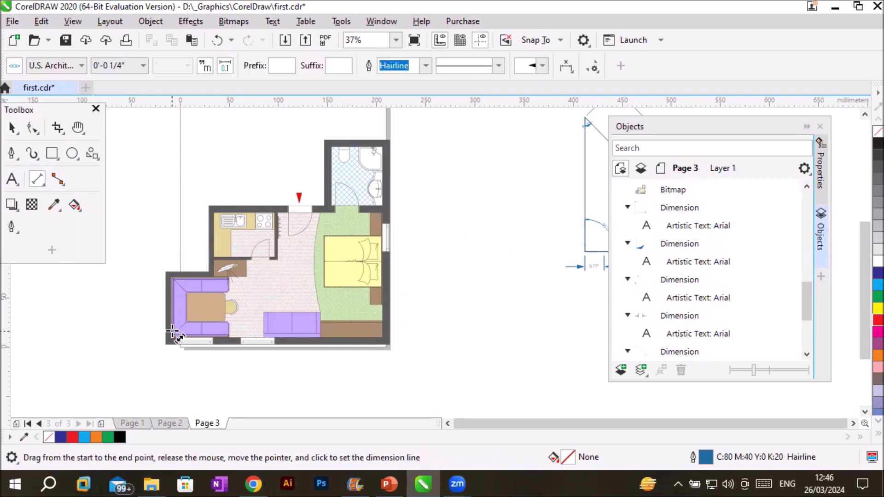
{"action": "left_click_drag", "start_coordinate": [167, 341], "coordinate": [386, 341]}
{"action": "left_click", "coordinate": [385, 375]}
{"action": "scroll", "coordinate": [275, 380], "scroll_direction": "up", "scroll_amount": 4}
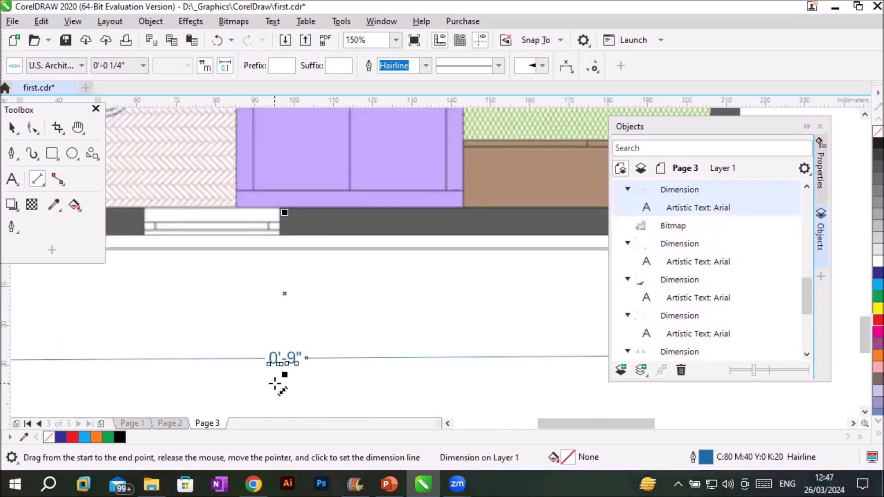
Add Parallel Dimensions to the yellow bed, one along its lower edge and one along its left edge
{"action": "scroll", "coordinate": [276, 381], "scroll_direction": "down", "scroll_amount": 3}
{"action": "scroll", "coordinate": [280, 380], "scroll_direction": "down", "scroll_amount": 3}
{"action": "scroll", "coordinate": [282, 381], "scroll_direction": "up", "scroll_amount": 3}
{"action": "scroll", "coordinate": [357, 313], "scroll_direction": "up", "scroll_amount": 2}
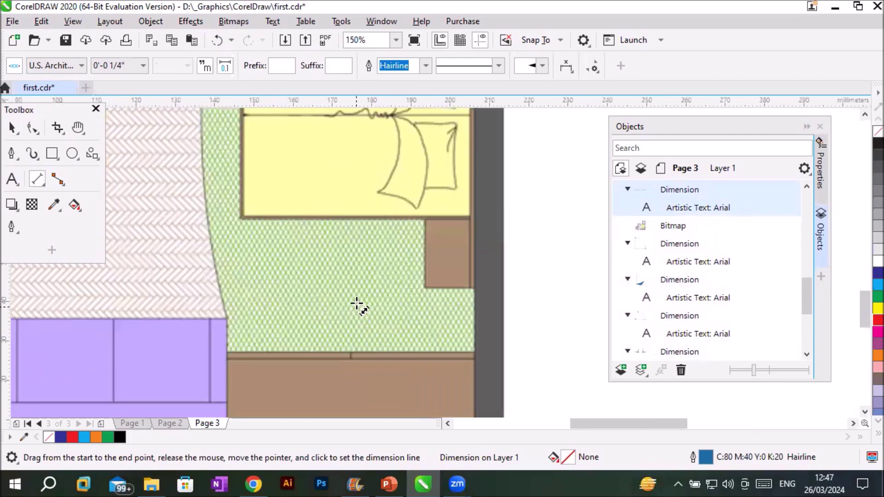
{"action": "scroll", "coordinate": [358, 302], "scroll_direction": "down", "scroll_amount": 1}
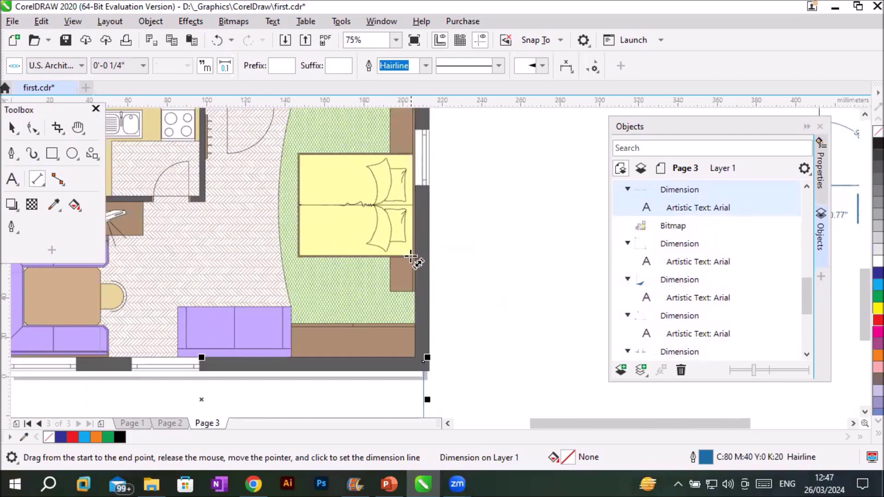
{"action": "left_click_drag", "start_coordinate": [411, 257], "coordinate": [299, 257]}
{"action": "left_click", "coordinate": [298, 282]}
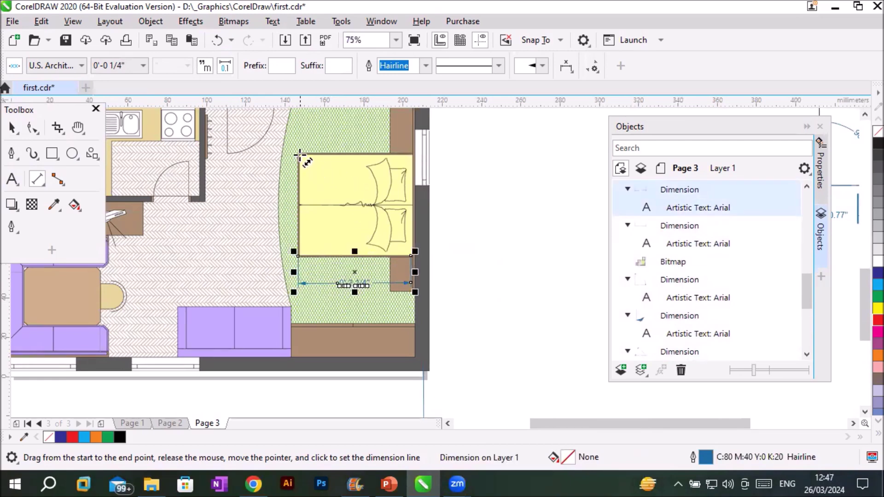
{"action": "left_click_drag", "start_coordinate": [298, 155], "coordinate": [298, 256]}
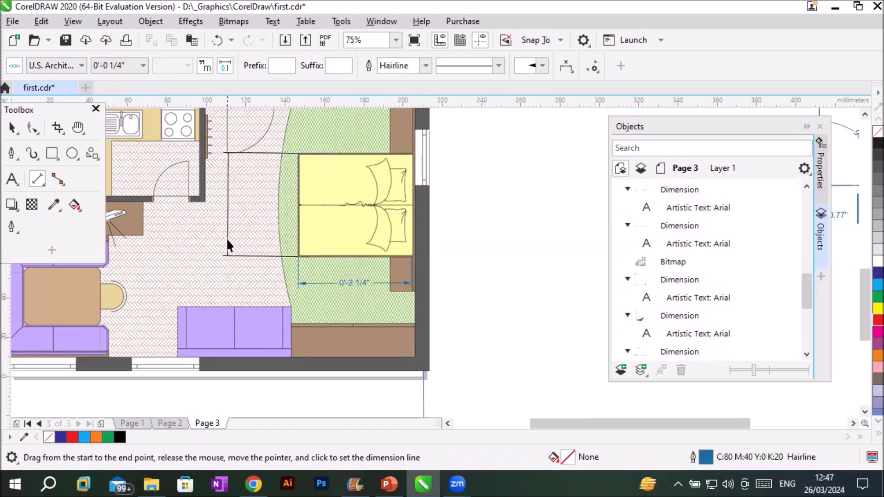
{"action": "left_click", "coordinate": [251, 246]}
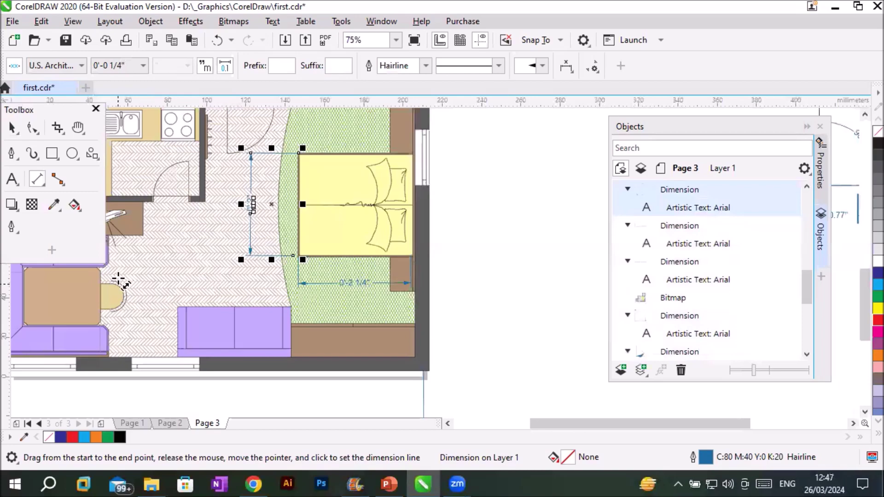
{"action": "scroll", "coordinate": [137, 189], "scroll_direction": "up", "scroll_amount": 2}
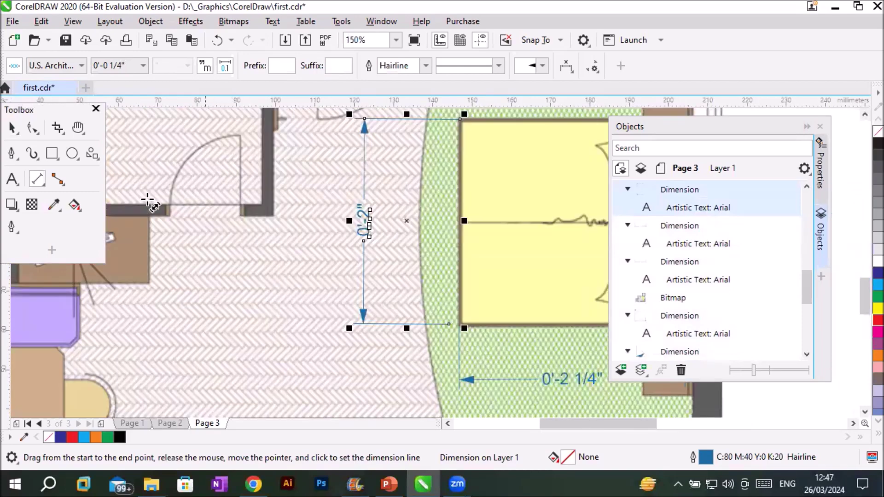
Add an Angular Dimension at the kitchen door's hinge, from the open door leaf to the doorway, with its arc inside the door swing
{"action": "left_click", "coordinate": [41, 184]}
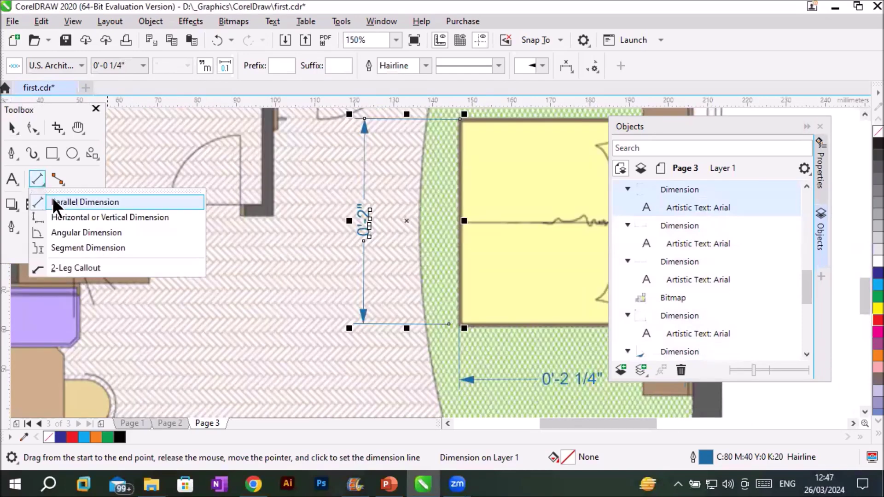
{"action": "left_click", "coordinate": [78, 234]}
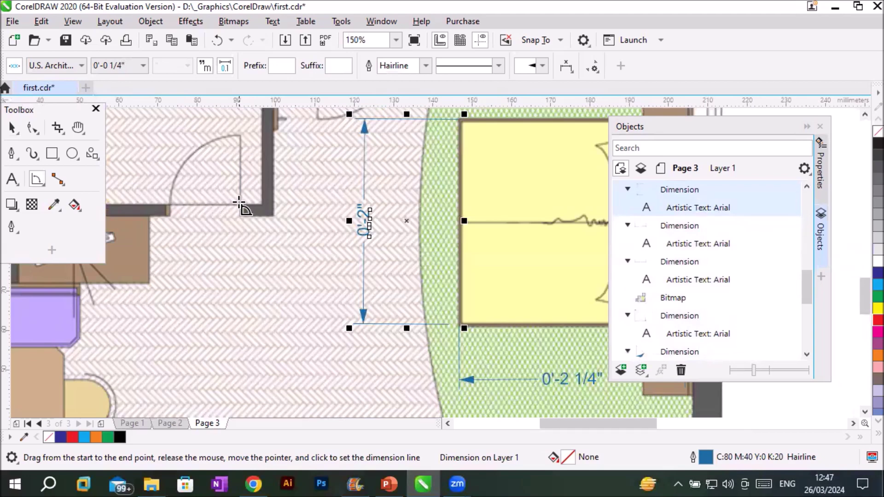
{"action": "left_click_drag", "start_coordinate": [239, 207], "coordinate": [240, 179]}
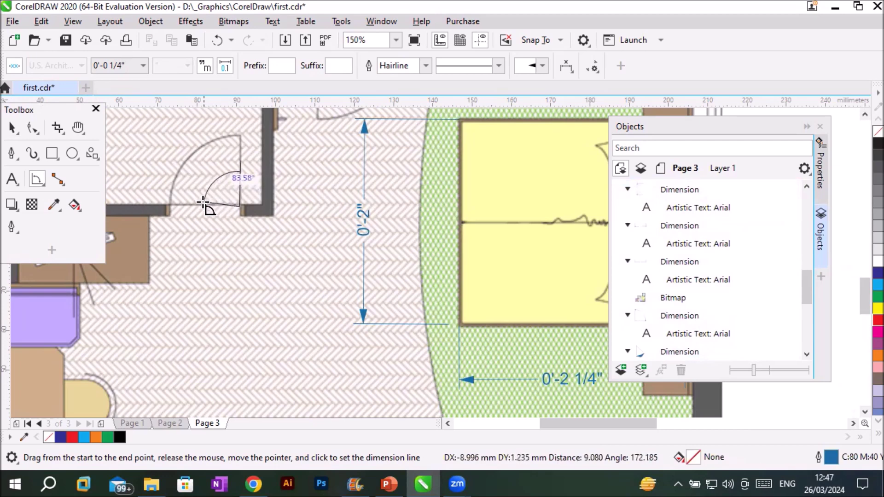
{"action": "left_click", "coordinate": [204, 204]}
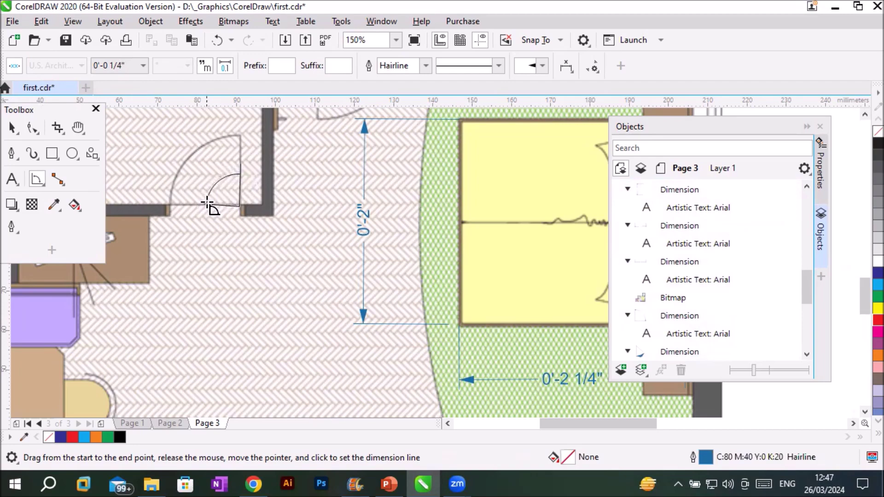
{"action": "left_click", "coordinate": [207, 205]}
{"action": "scroll", "coordinate": [257, 243], "scroll_direction": "down", "scroll_amount": 5}
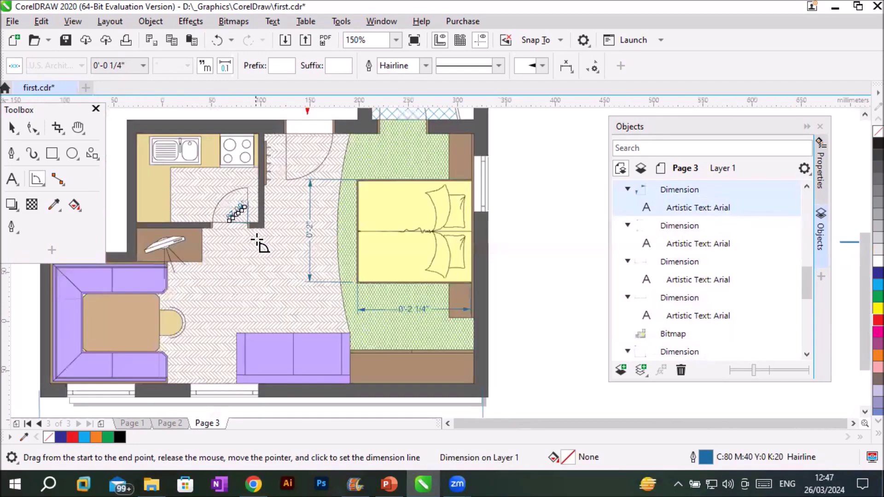
{"action": "scroll", "coordinate": [252, 235], "scroll_direction": "up", "scroll_amount": 2}
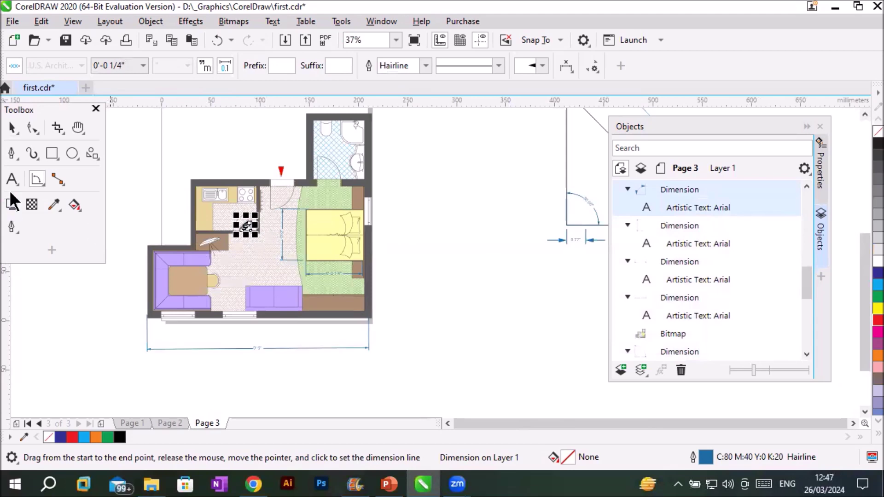
Add a Horizontal or Vertical Dimension for the height of the sofa corner's left outer wall, placed just outside the plan
{"action": "left_click", "coordinate": [29, 179]}
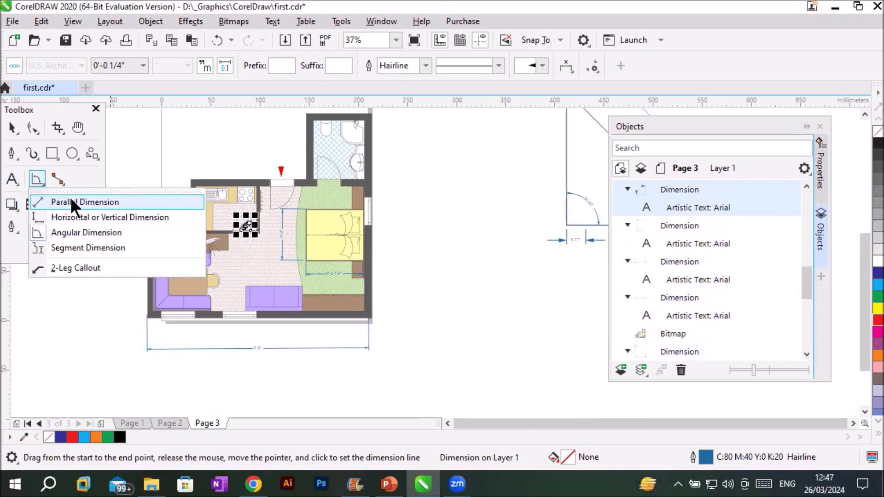
{"action": "left_click", "coordinate": [109, 217]}
{"action": "left_click_drag", "start_coordinate": [151, 249], "coordinate": [149, 317]}
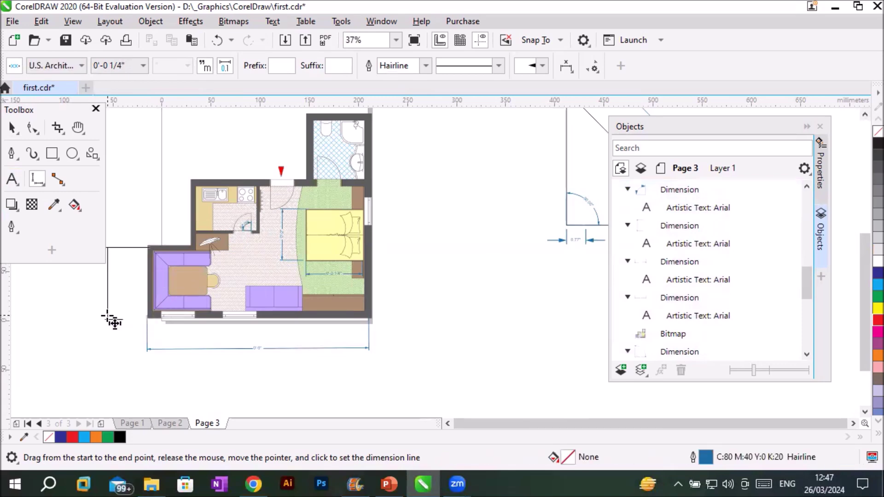
{"action": "left_click", "coordinate": [127, 320]}
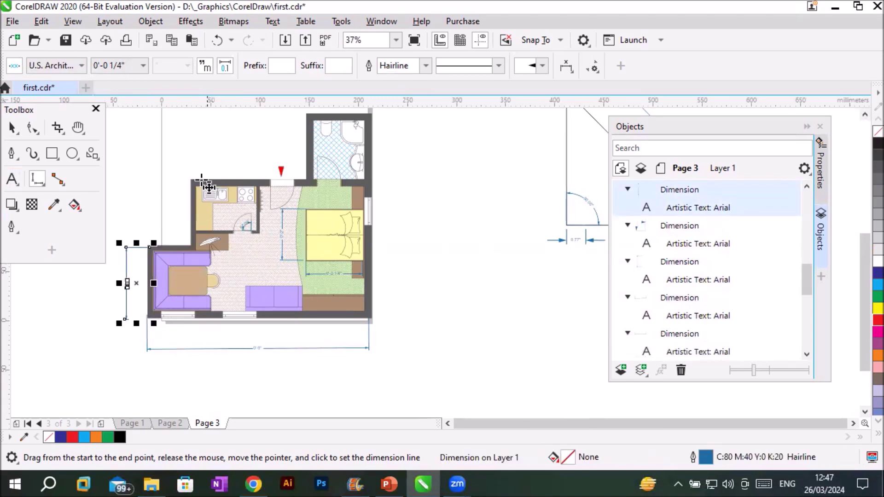
Add a horizontal dimension from the kitchen's outer corner to the plan's right outer wall, with its line placed above the bathroom
{"action": "left_click_drag", "start_coordinate": [193, 181], "coordinate": [367, 183]}
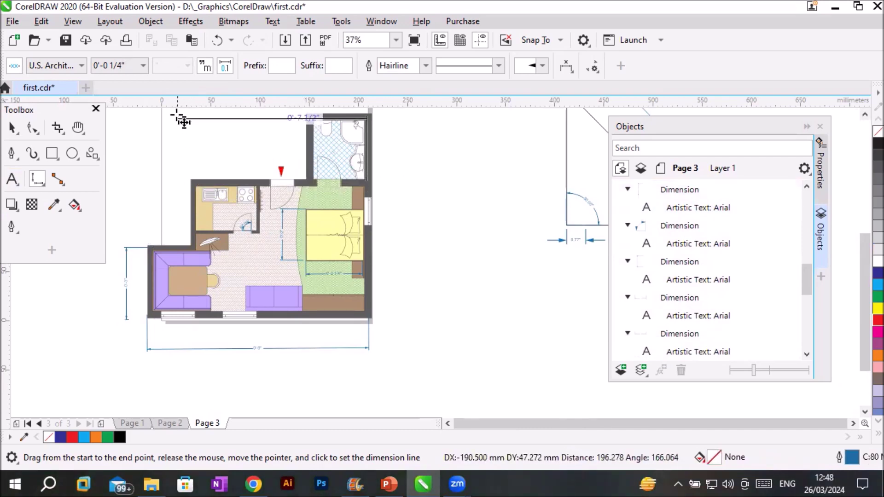
{"action": "scroll", "coordinate": [175, 122], "scroll_direction": "up", "scroll_amount": 2}
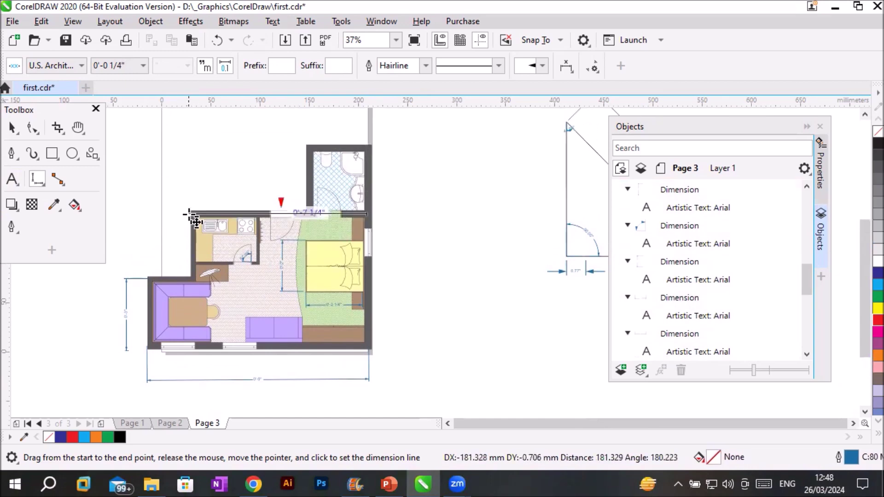
{"action": "left_click_drag", "start_coordinate": [198, 147], "coordinate": [193, 136]}
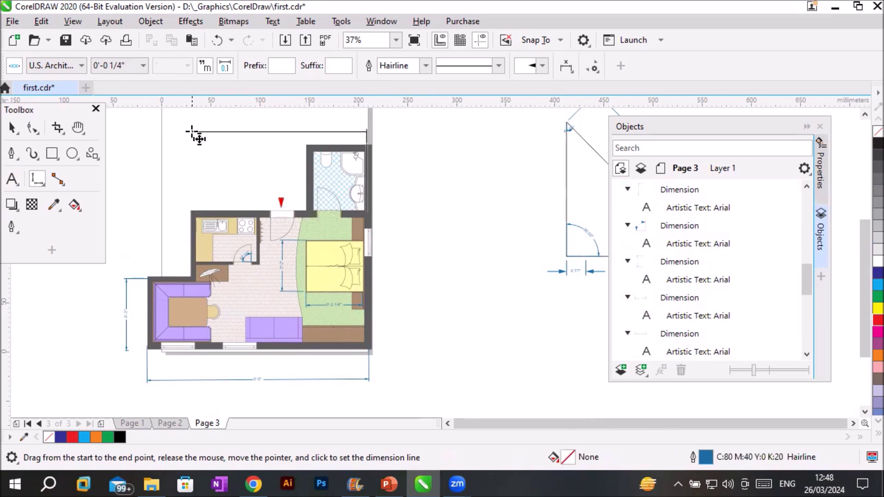
{"action": "left_click", "coordinate": [194, 132]}
{"action": "scroll", "coordinate": [318, 133], "scroll_direction": "up", "scroll_amount": 3}
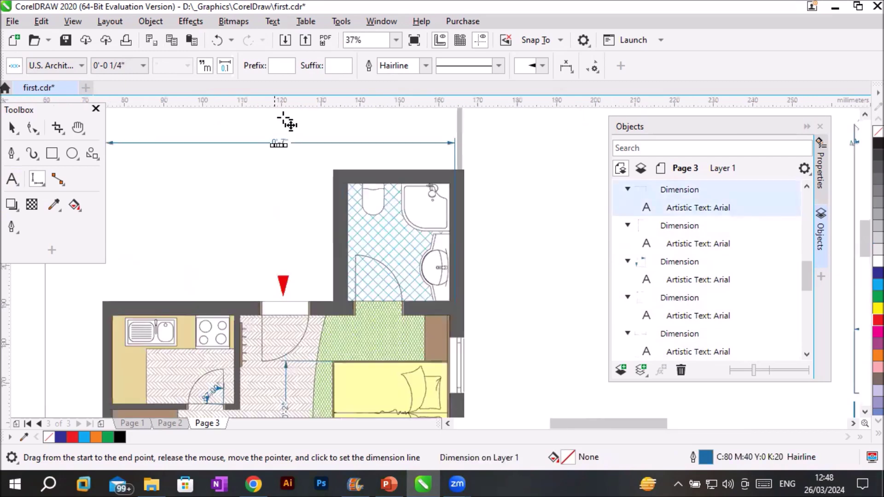
{"action": "scroll", "coordinate": [335, 170], "scroll_direction": "down", "scroll_amount": 3}
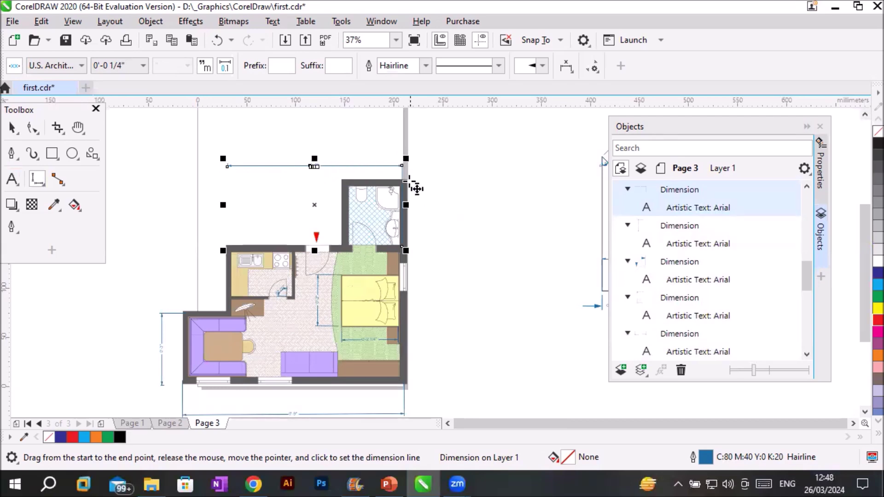
Add a vertical dimension for the full height of the plan's right outer wall, with its line placed to the right of the plan
{"action": "left_click_drag", "start_coordinate": [406, 178], "coordinate": [471, 382]}
{"action": "left_click", "coordinate": [472, 382]}
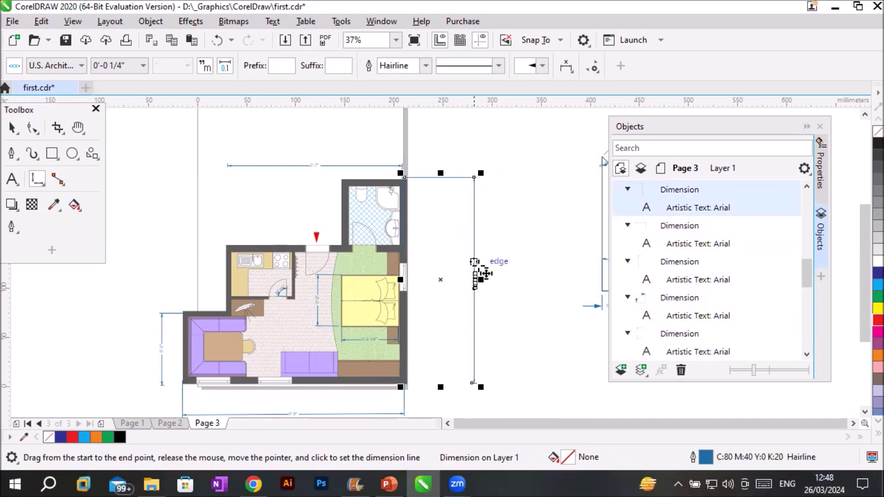
{"action": "scroll", "coordinate": [479, 262], "scroll_direction": "up", "scroll_amount": 4}
{"action": "scroll", "coordinate": [487, 346], "scroll_direction": "down", "scroll_amount": 4}
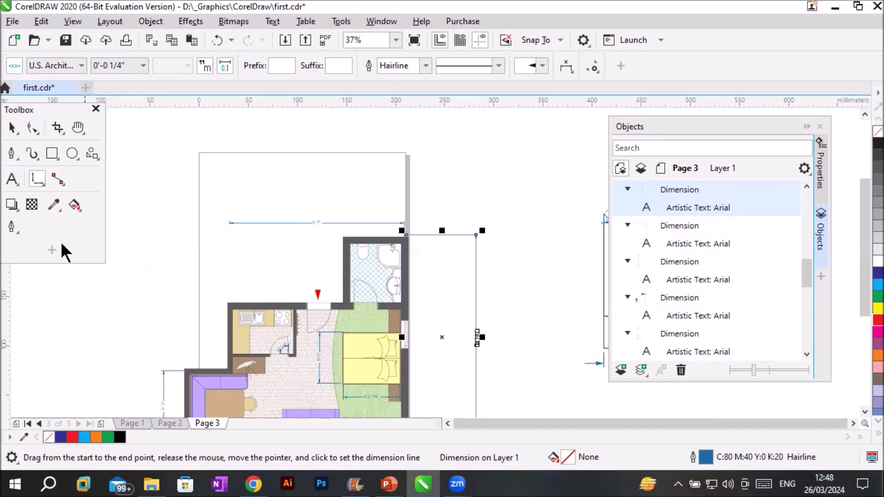
Try to add a Segment Dimension along the outer wall above the kitchen on the floor plan image
{"action": "left_click", "coordinate": [39, 180]}
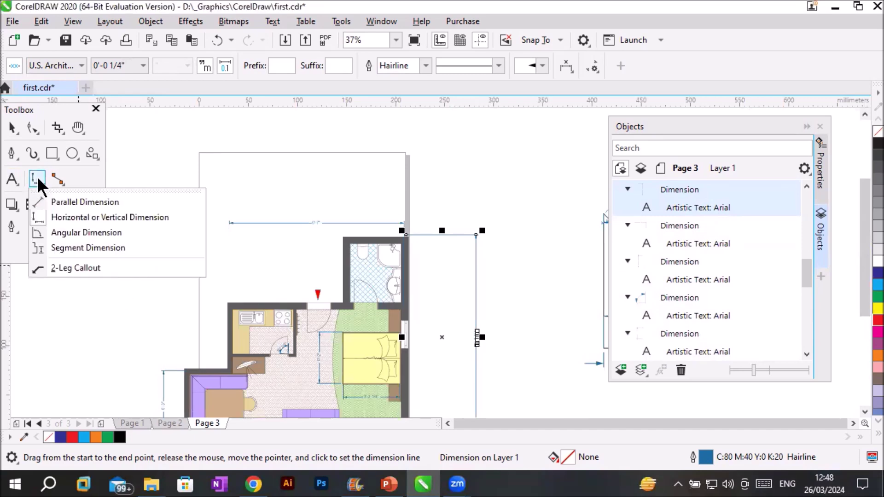
{"action": "left_click", "coordinate": [97, 251]}
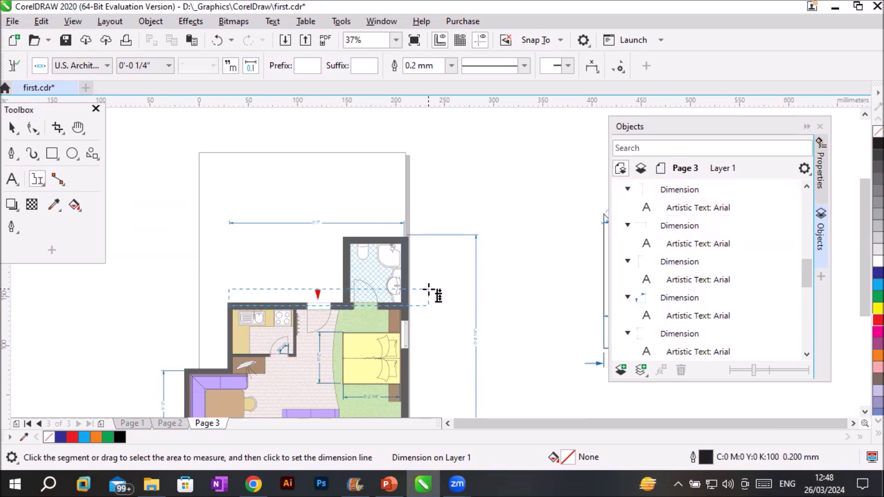
{"action": "scroll", "coordinate": [431, 293], "scroll_direction": "down", "scroll_amount": 2}
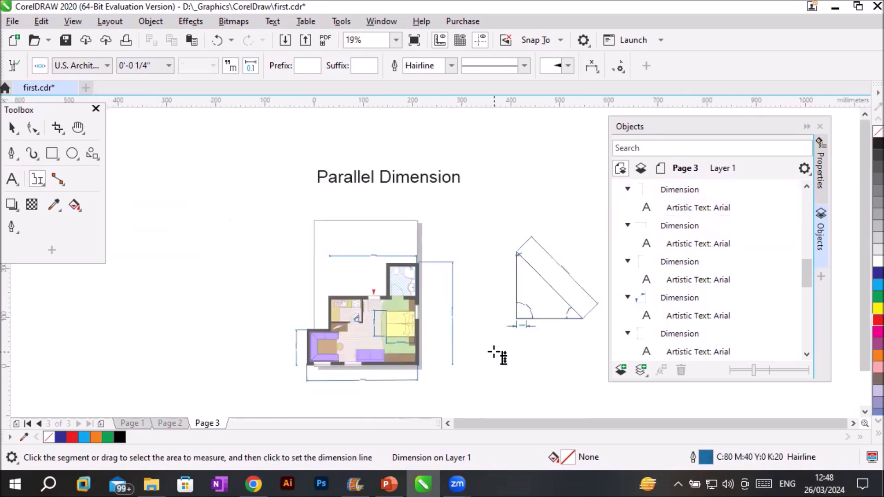
Draw a rectangle about 254 by 168 mm left of the floor plan and one about 106 by 92 mm inside its lower right corner
{"action": "left_click", "coordinate": [52, 153]}
{"action": "left_click_drag", "start_coordinate": [132, 246], "coordinate": [257, 329]}
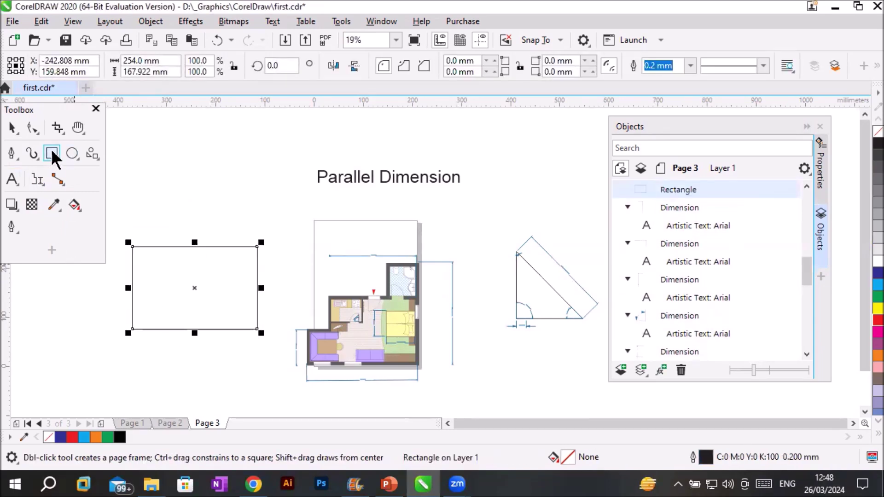
{"action": "left_click_drag", "start_coordinate": [206, 281], "coordinate": [256, 327]}
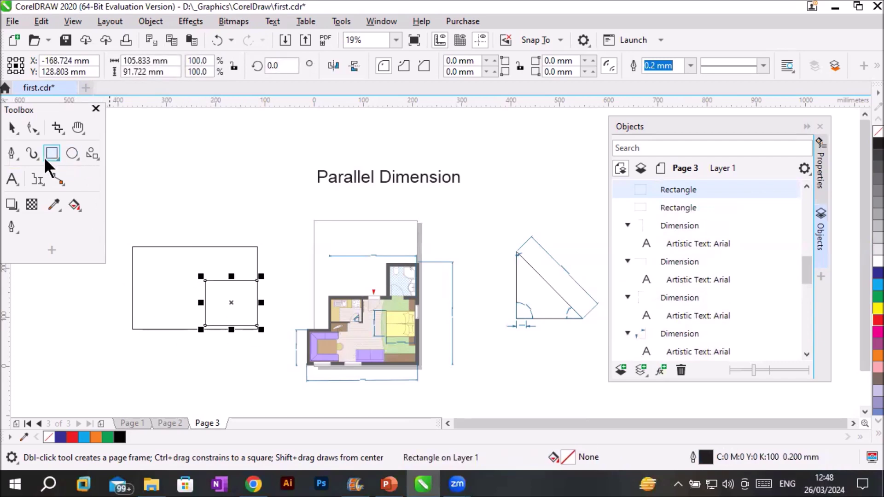
Add a Segment Dimension for the large rectangle's upper edge, with its dimension line placed above the rectangle
{"action": "left_click", "coordinate": [34, 182]}
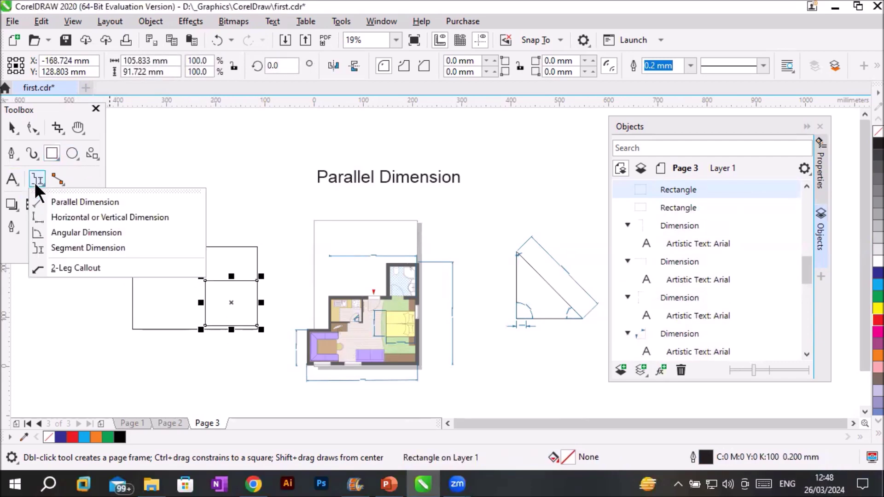
{"action": "left_click", "coordinate": [79, 248]}
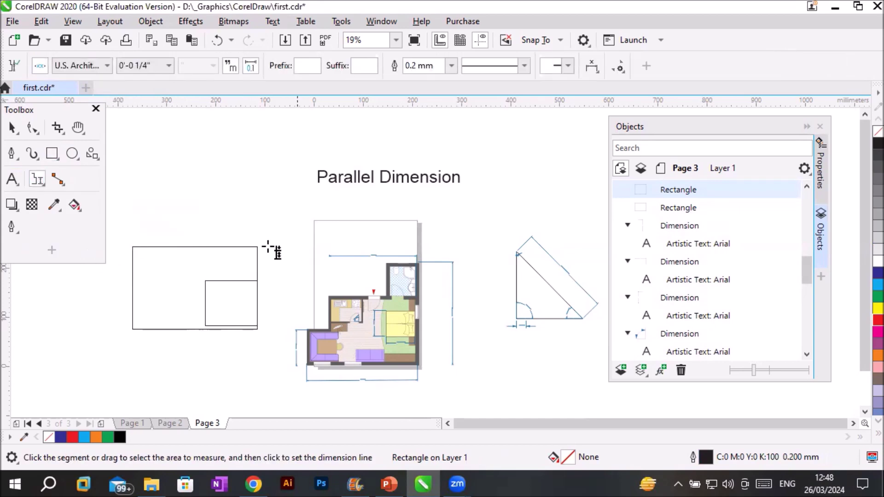
{"action": "left_click_drag", "start_coordinate": [124, 238], "coordinate": [175, 259]}
{"action": "left_click_drag", "start_coordinate": [267, 258], "coordinate": [270, 256]}
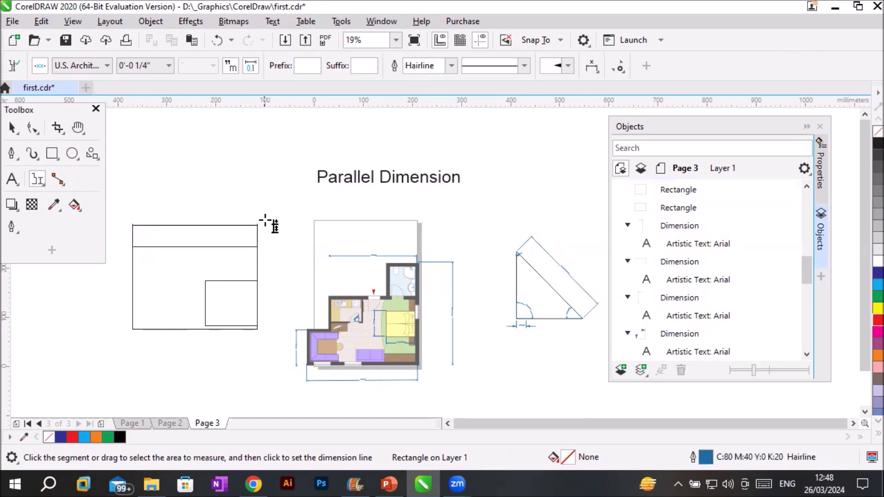
{"action": "left_click", "coordinate": [274, 223]}
{"action": "scroll", "coordinate": [193, 223], "scroll_direction": "up", "scroll_amount": 3}
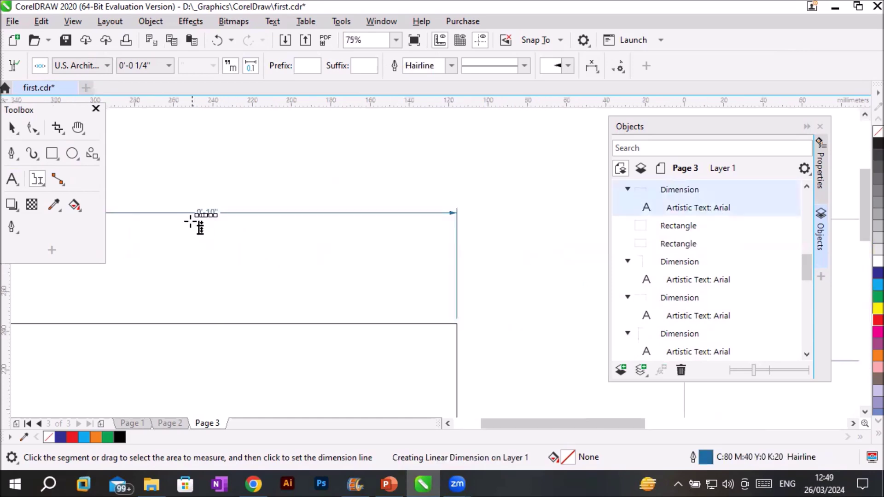
{"action": "scroll", "coordinate": [198, 216], "scroll_direction": "up", "scroll_amount": 3}
{"action": "scroll", "coordinate": [217, 226], "scroll_direction": "down", "scroll_amount": 5}
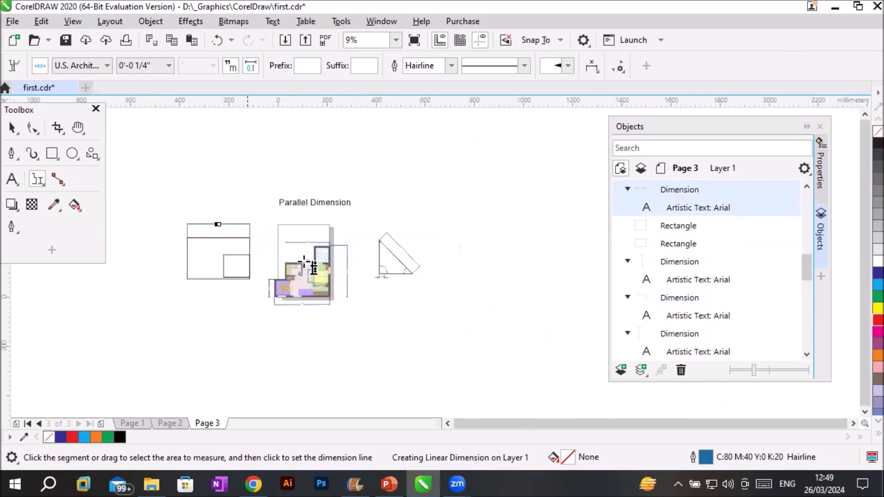
Add Segment Dimensions for the small rectangle's upper edge and left side, placed above it and to its left
{"action": "scroll", "coordinate": [230, 262], "scroll_direction": "up", "scroll_amount": 2}
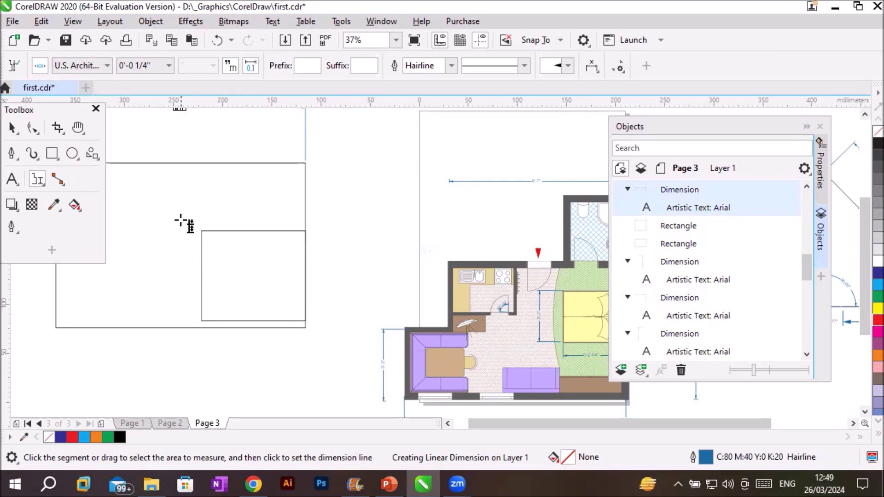
{"action": "left_click_drag", "start_coordinate": [181, 219], "coordinate": [191, 240]}
{"action": "left_click_drag", "start_coordinate": [271, 243], "coordinate": [315, 242]}
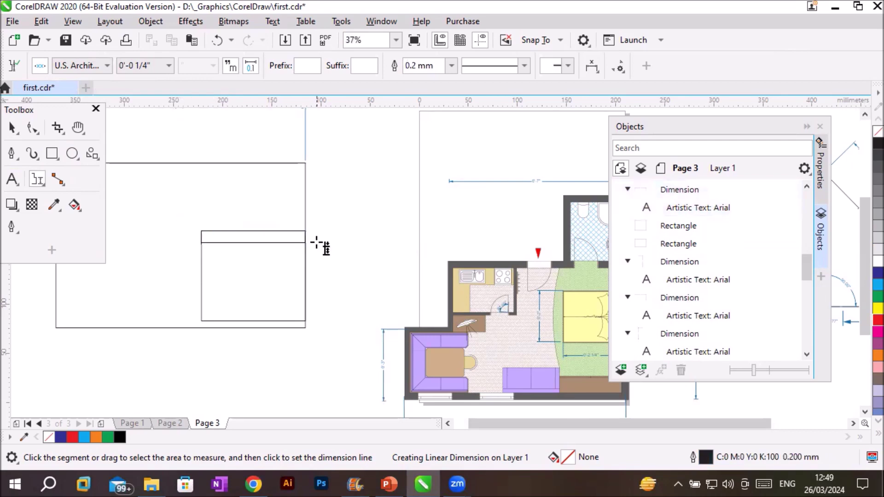
{"action": "left_click", "coordinate": [306, 211]}
{"action": "left_click_drag", "start_coordinate": [186, 223], "coordinate": [216, 327]}
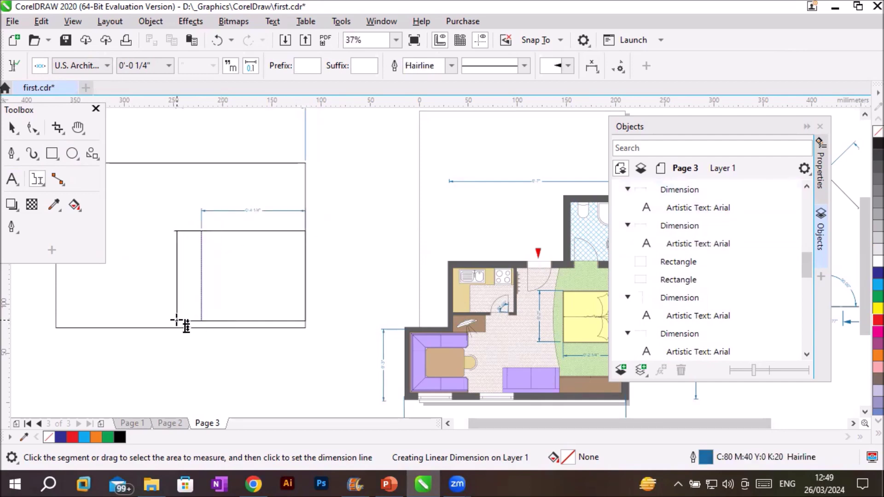
{"action": "left_click", "coordinate": [177, 322]}
Add a Segment Dimension for the large rectangle's right side, with its dimension line placed outside to the right
{"action": "left_click_drag", "start_coordinate": [292, 154], "coordinate": [320, 347]}
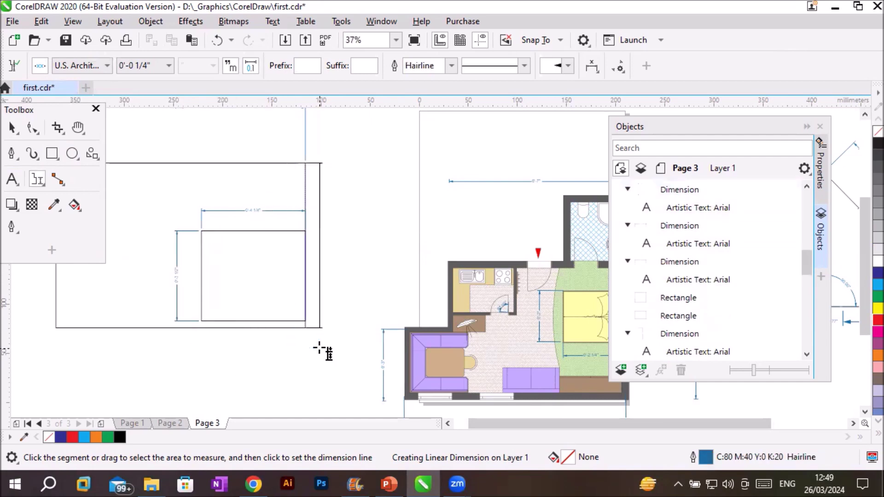
{"action": "left_click", "coordinate": [349, 331]}
{"action": "scroll", "coordinate": [350, 250], "scroll_direction": "up", "scroll_amount": 5}
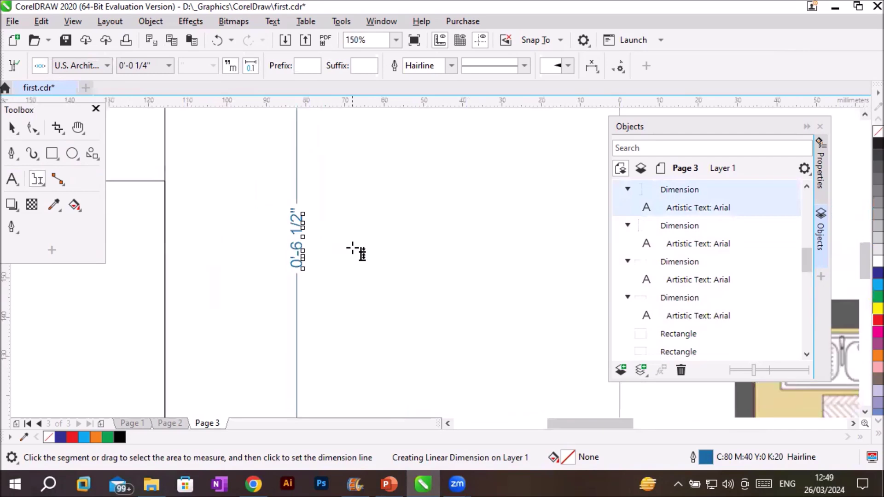
{"action": "scroll", "coordinate": [354, 250], "scroll_direction": "down", "scroll_amount": 5}
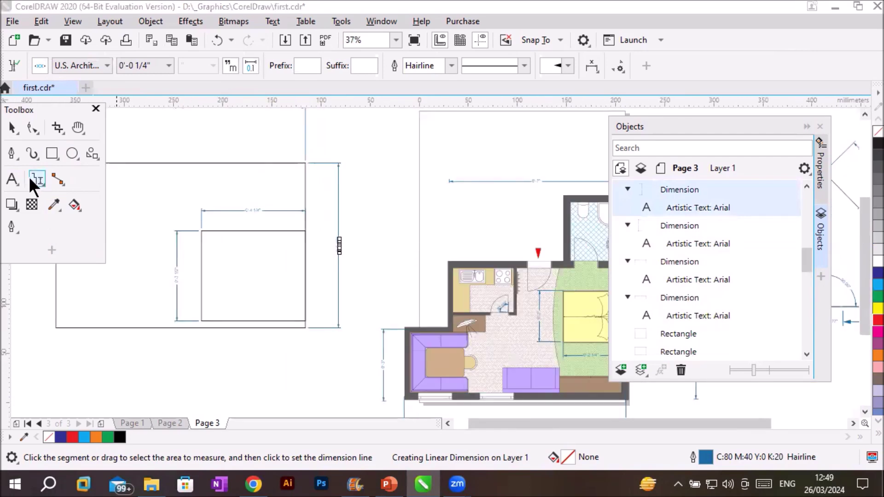
Add a 2-Leg Callout from the bed to the right of the plan, label it "Bedroom" and enlarge the text
{"action": "left_click", "coordinate": [29, 179]}
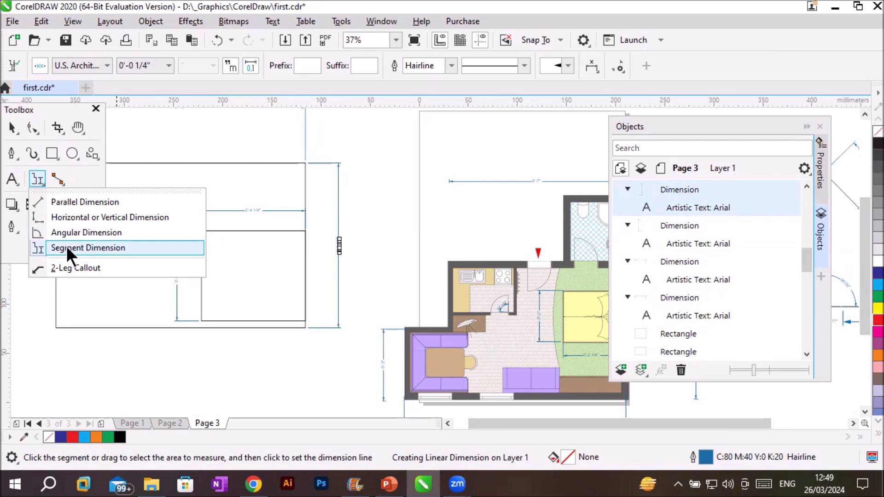
{"action": "left_click", "coordinate": [95, 268]}
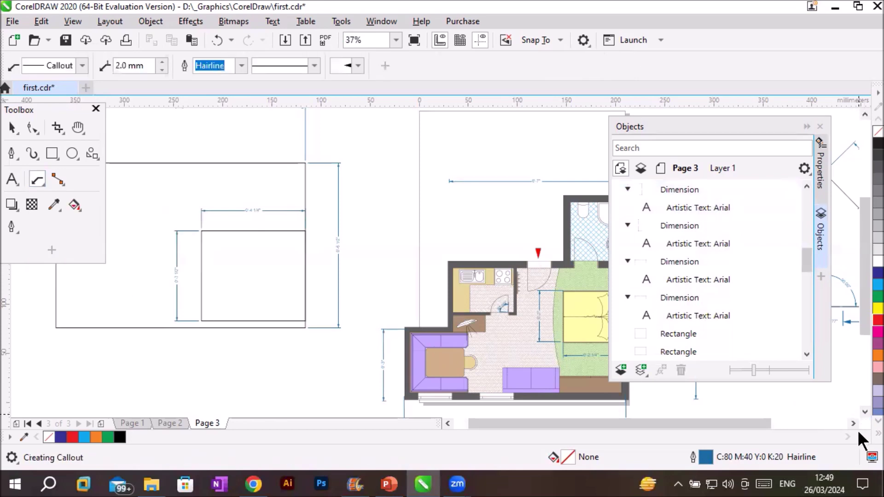
{"action": "left_click", "coordinate": [852, 423]}
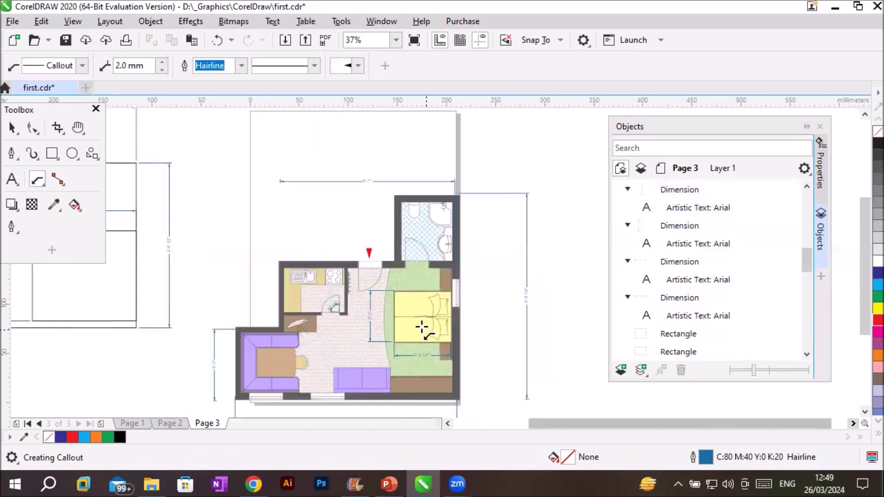
{"action": "mouse_move", "coordinate": [423, 311]}
{"action": "left_mouse_down"}
{"action": "mouse_move", "coordinate": [533, 243]}
{"action": "mouse_move", "coordinate": [560, 192]}
{"action": "left_mouse_up"}
{"action": "left_click", "coordinate": [567, 244]}
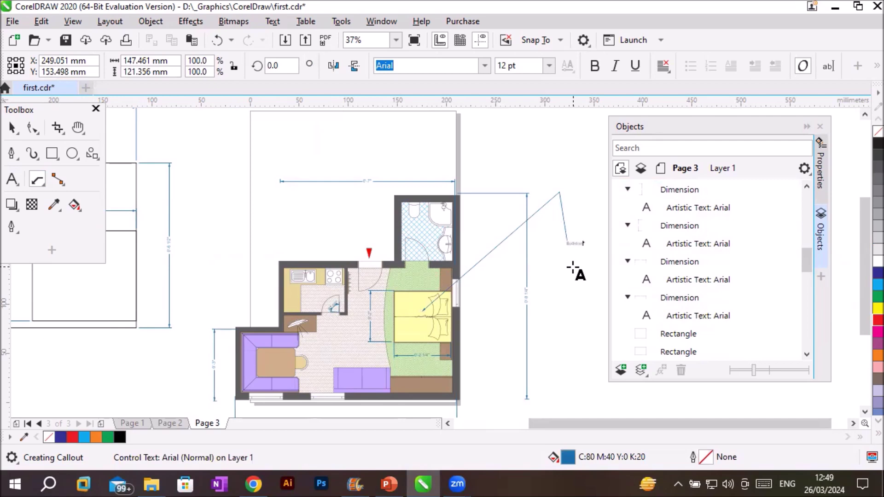
{"action": "left_click", "coordinate": [576, 243]}
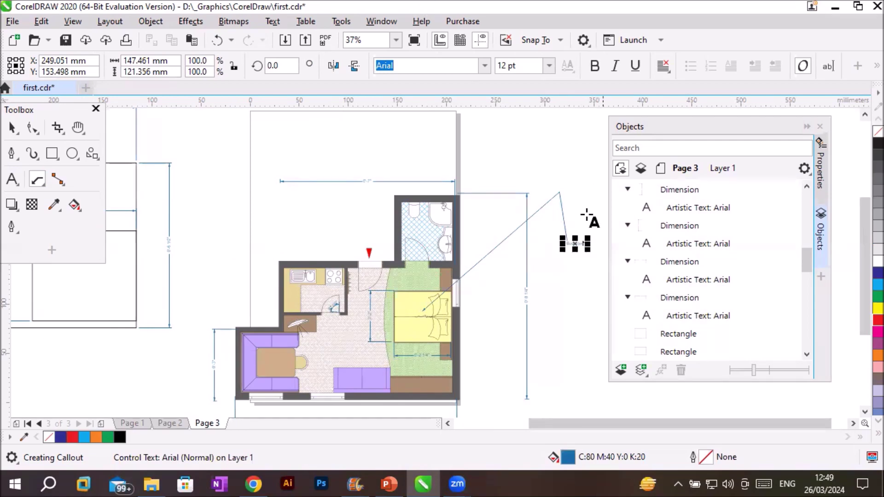
{"action": "left_click_drag", "start_coordinate": [562, 249], "coordinate": [527, 273]}
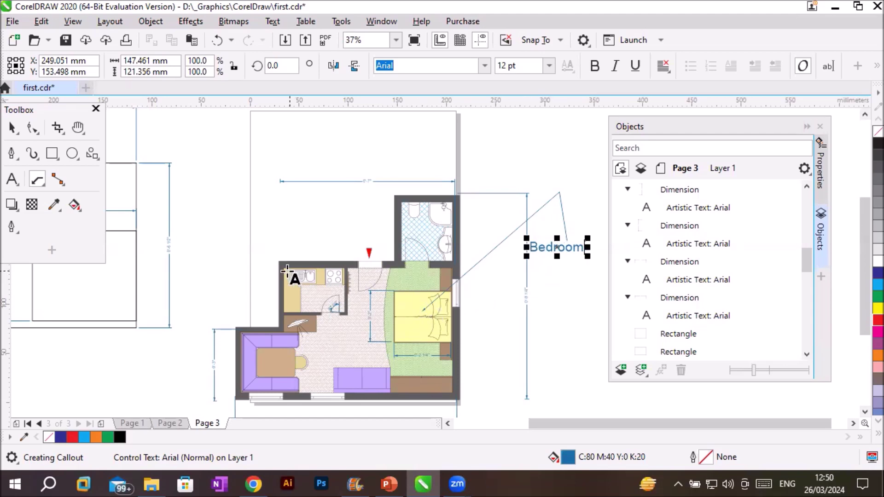
Add a 2-Leg Callout from the kitchen to above its outer wall, label it "Kitchen" and enlarge the text
{"action": "left_click_drag", "start_coordinate": [289, 278], "coordinate": [283, 215]}
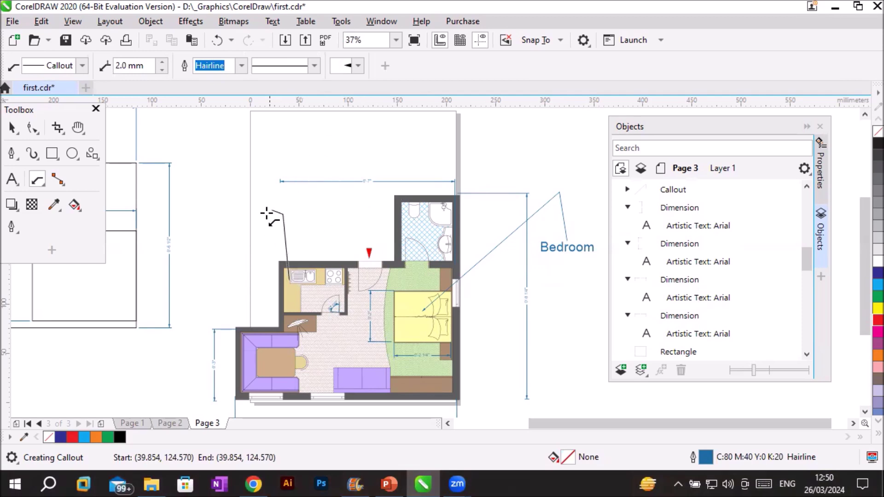
{"action": "left_click", "coordinate": [305, 215]}
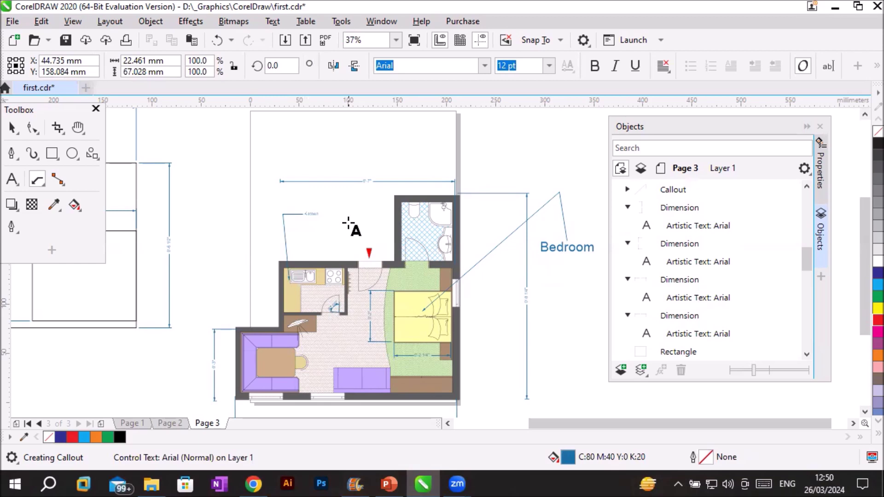
{"action": "left_click", "coordinate": [37, 178]}
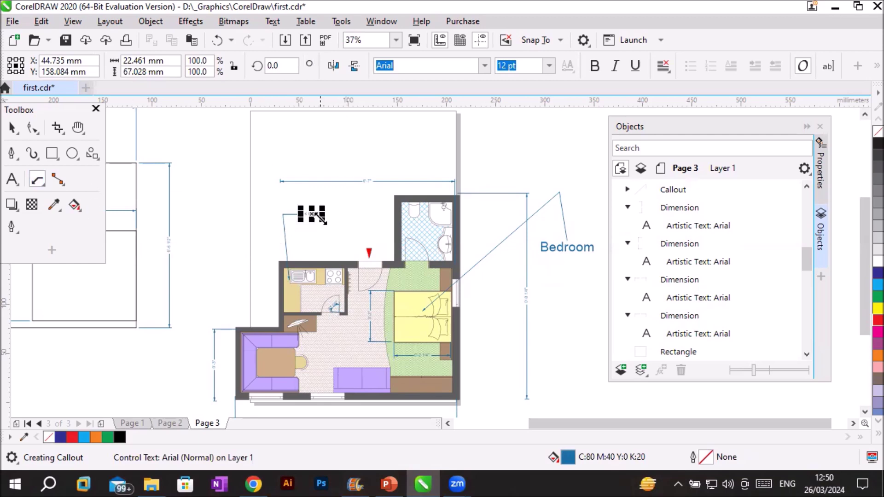
{"action": "left_click_drag", "start_coordinate": [323, 220], "coordinate": [357, 227]}
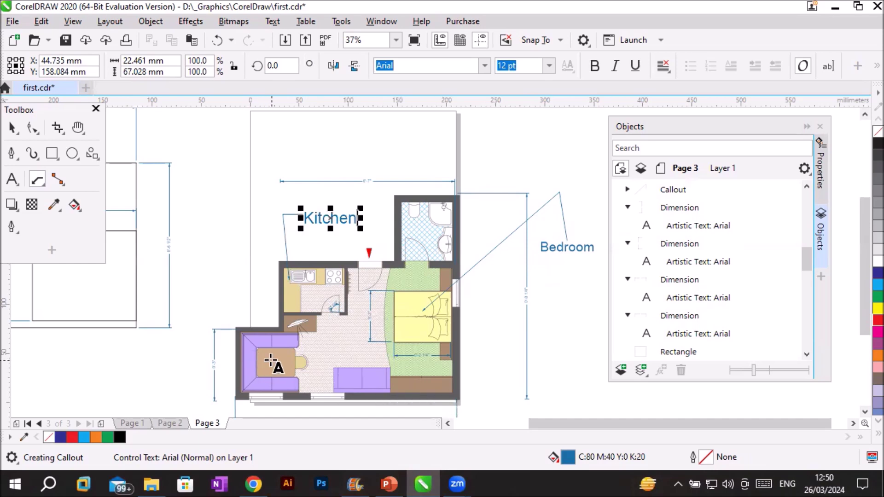
Add a 2-Leg Callout from the sofa corner's table to the plan's upper left, label it "Dinning" and enlarge the text
{"action": "left_click_drag", "start_coordinate": [272, 361], "coordinate": [264, 294]}
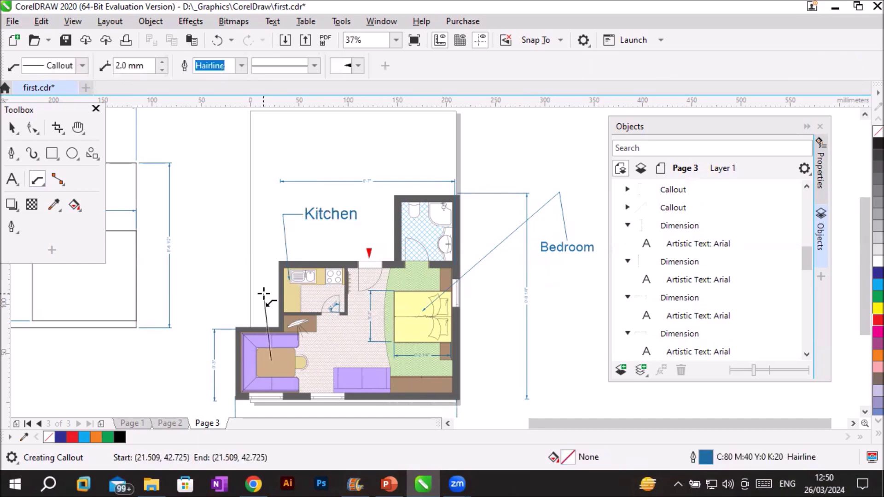
{"action": "left_click", "coordinate": [209, 282]}
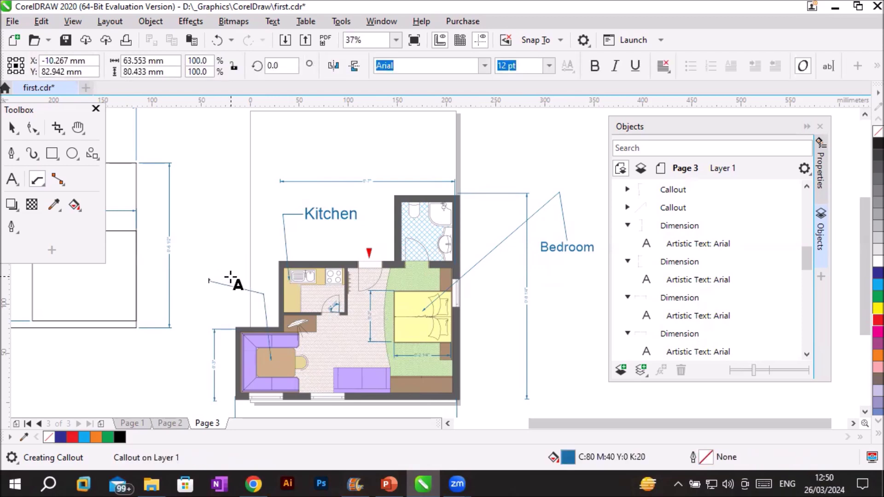
{"action": "type", "text": "Do"}
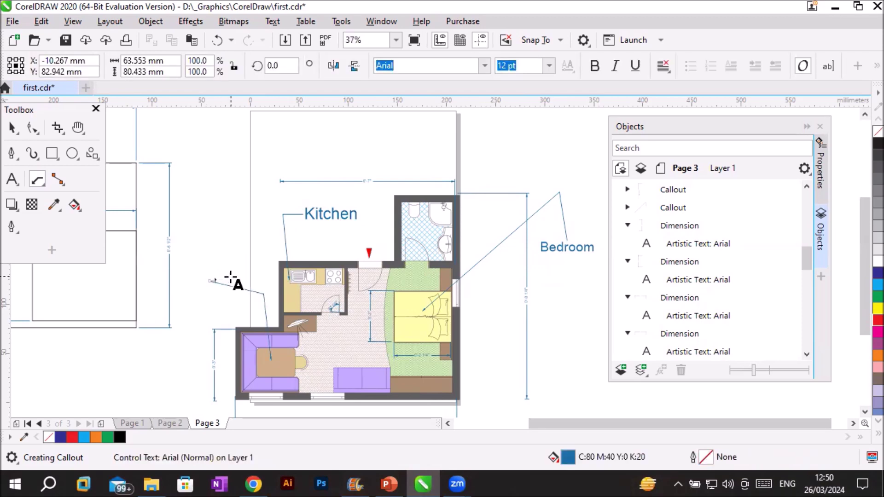
{"action": "type", "text": "nning"}
{"action": "left_click", "coordinate": [174, 239]}
Add a 2-Leg Callout from the bathroom to above the plan, label it "Washroom" and enlarge the text
{"action": "left_click_drag", "start_coordinate": [420, 225], "coordinate": [406, 156]}
{"action": "left_click", "coordinate": [374, 145]}
{"action": "type", "text": "Wash"}
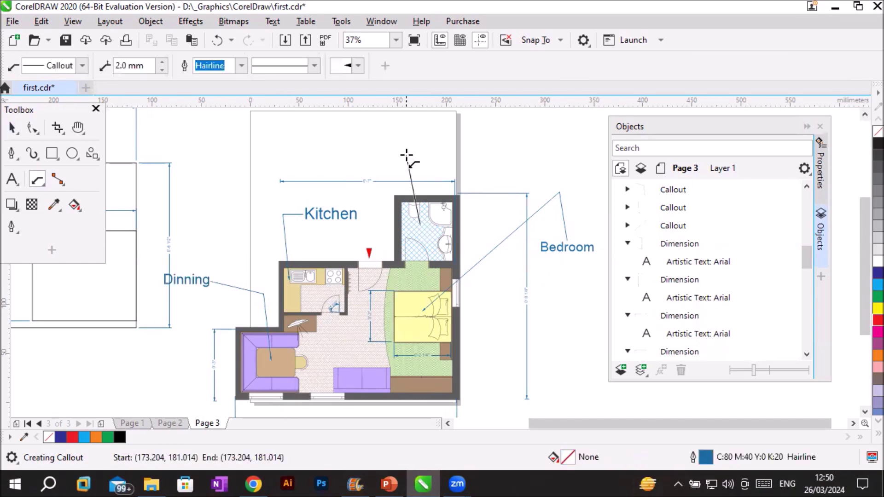
{"action": "type", "text": "room"}
{"action": "left_click", "coordinate": [310, 123]}
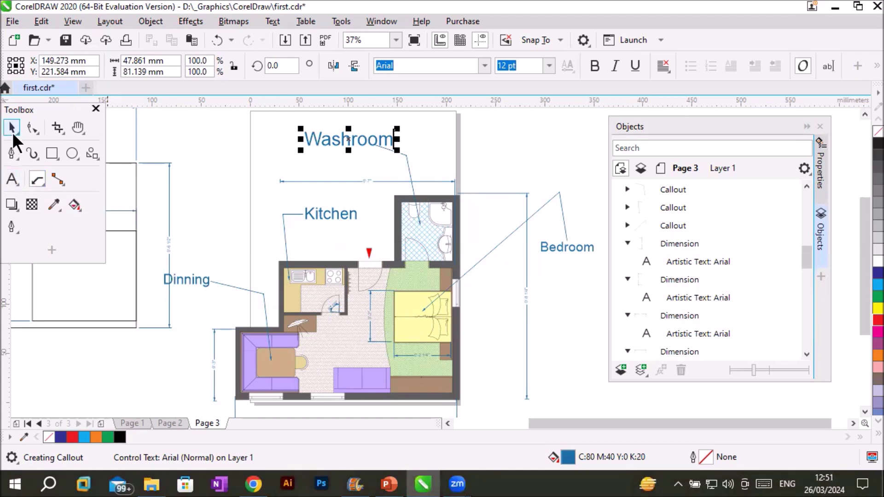
{"action": "left_click", "coordinate": [34, 179]}
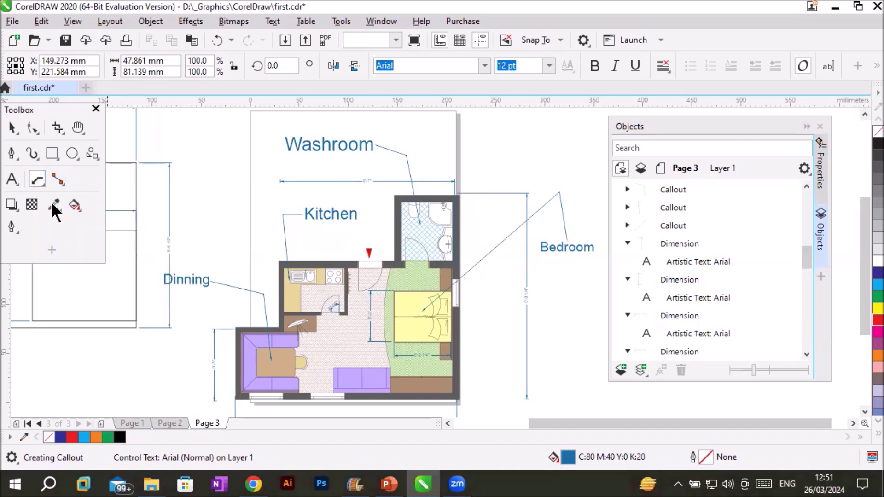
{"action": "left_click", "coordinate": [51, 201]}
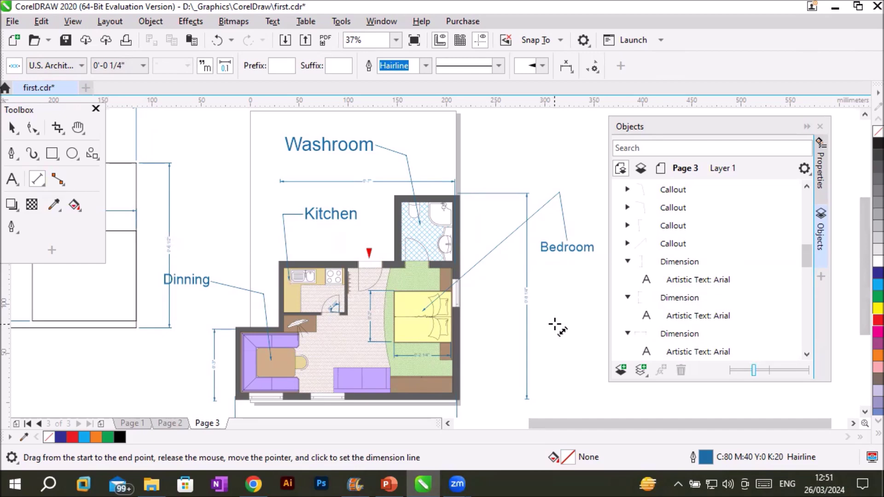
Add the artistic text title "Home measurment/Dimension" above the Washroom callout and enlarge it to about 44 pt
{"action": "scroll", "coordinate": [558, 326], "scroll_direction": "down", "scroll_amount": 2}
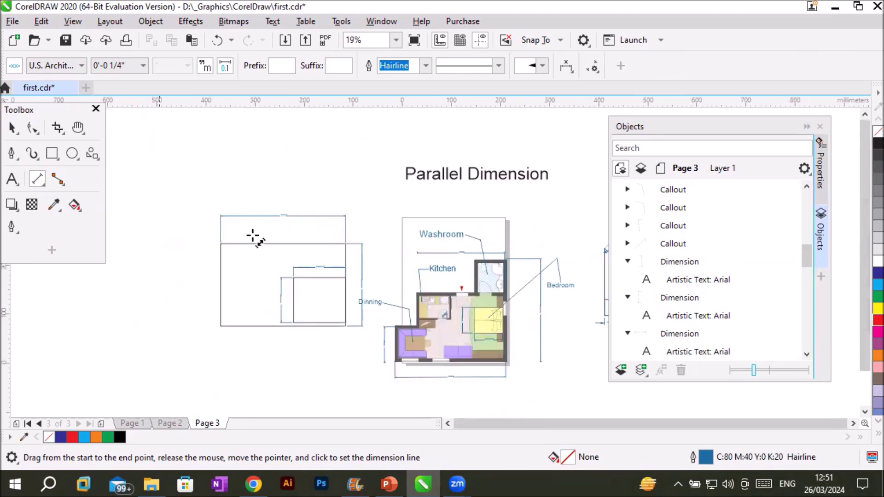
{"action": "left_click", "coordinate": [13, 179]}
{"action": "left_click", "coordinate": [414, 219]}
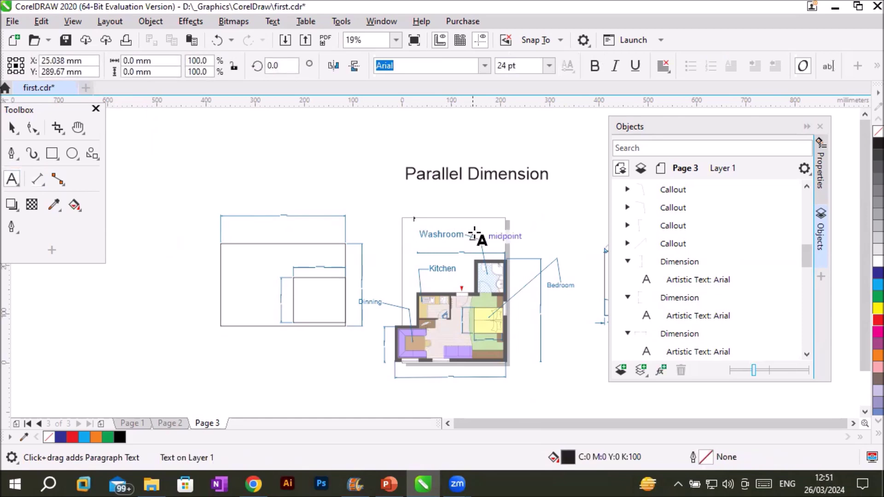
{"action": "type", "text": "Home"}
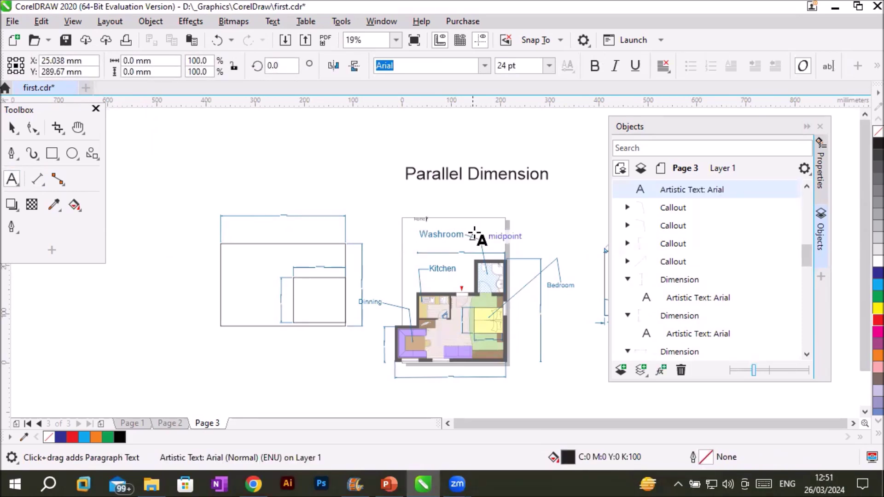
{"action": "type", "text": " measurement of Dimension"}
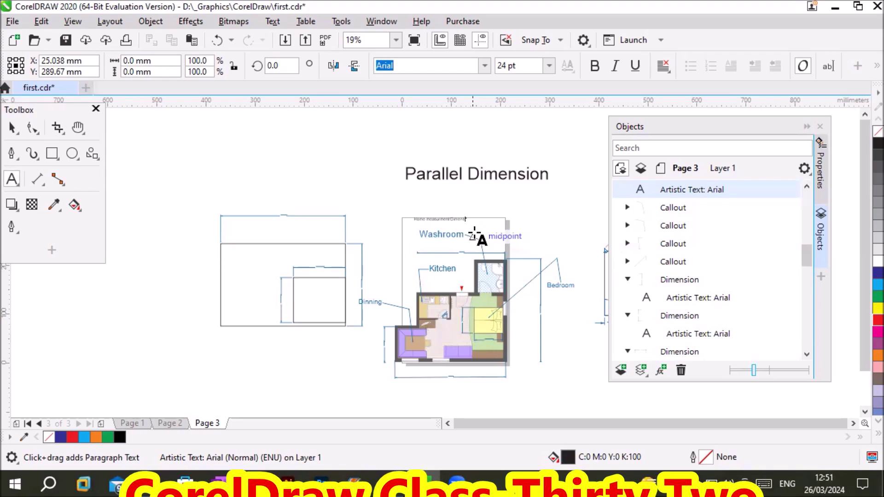
{"action": "left_click", "coordinate": [12, 179]}
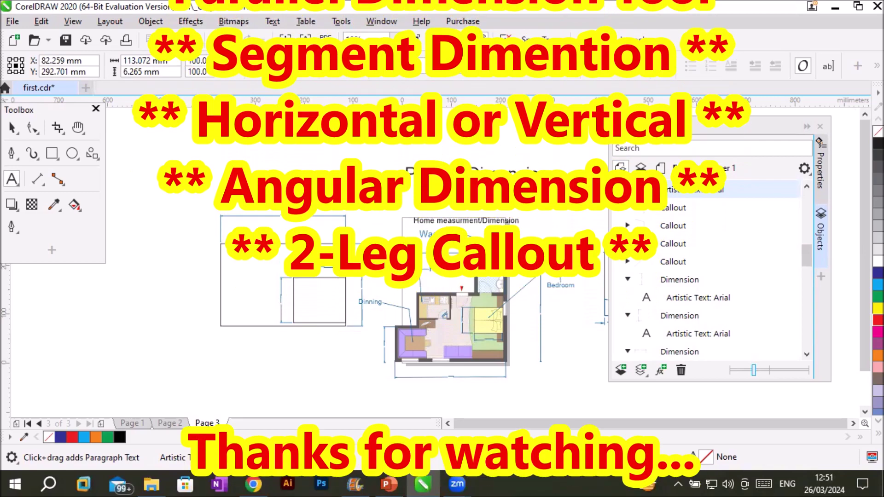
{"action": "left_click_drag", "start_coordinate": [519, 226], "coordinate": [519, 225]}
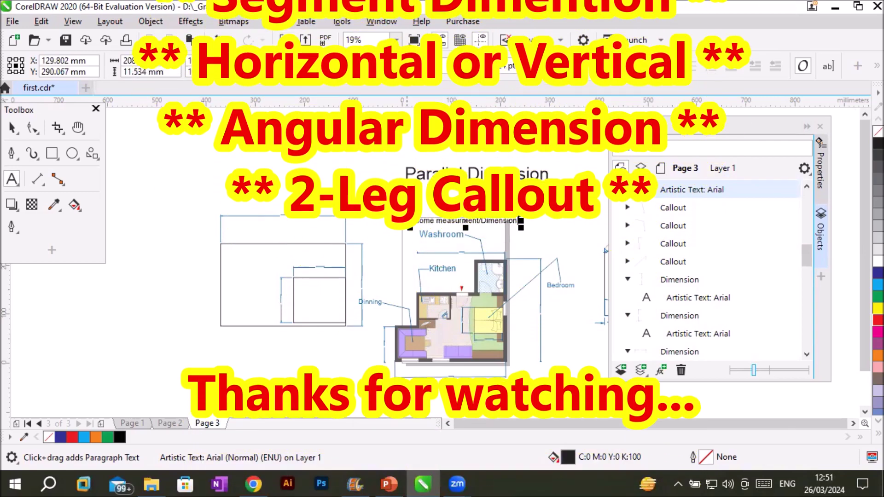
{"action": "scroll", "coordinate": [507, 245], "scroll_direction": "up", "scroll_amount": 1}
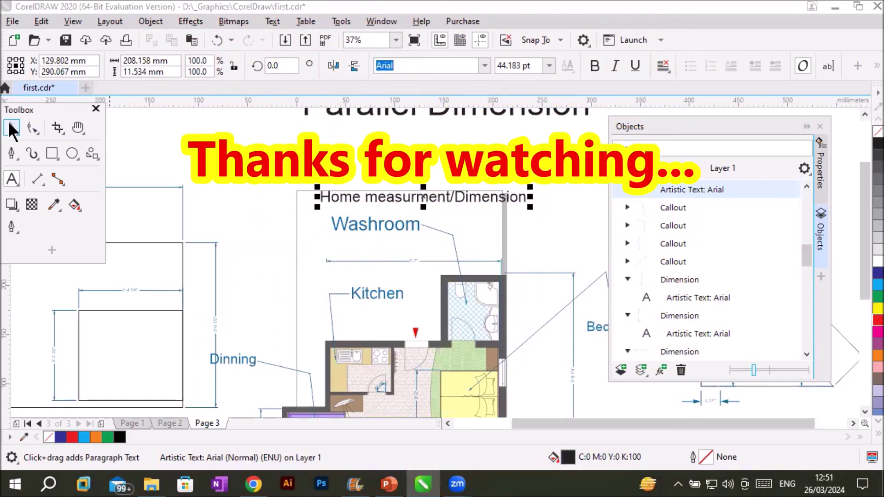